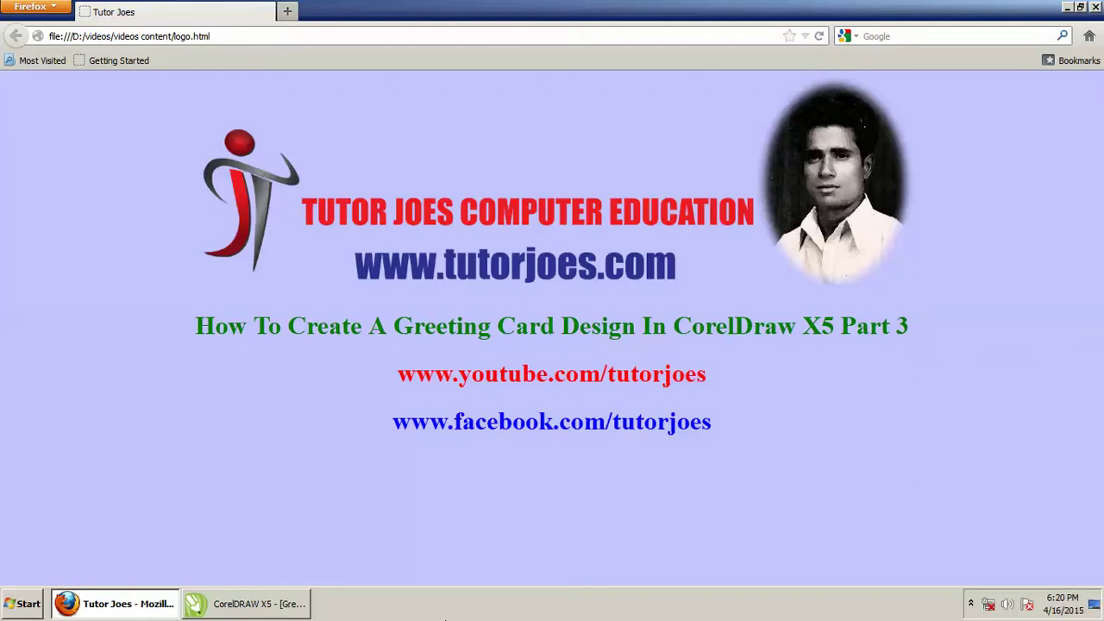
# - Switch from Firefox to the Greetings document in CorelDRAW X5 via the taskbar
pyautogui.click(229, 611)
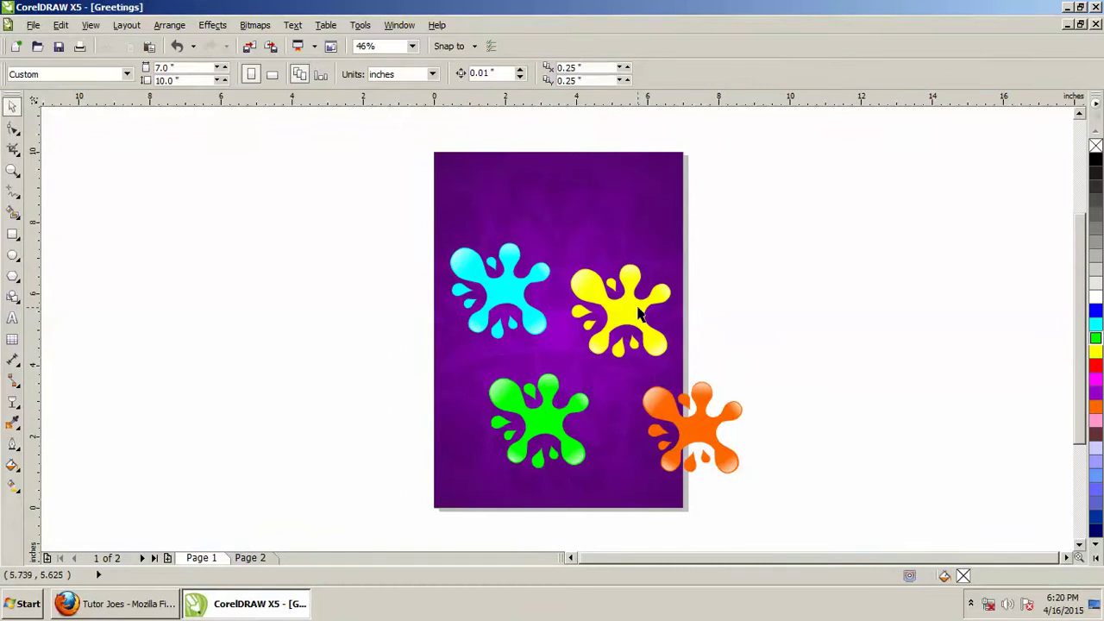
# - Select all four paint splats together and scale them down
pyautogui.scroll(2, 638, 315)
pyautogui.scroll(-2, 638, 315)
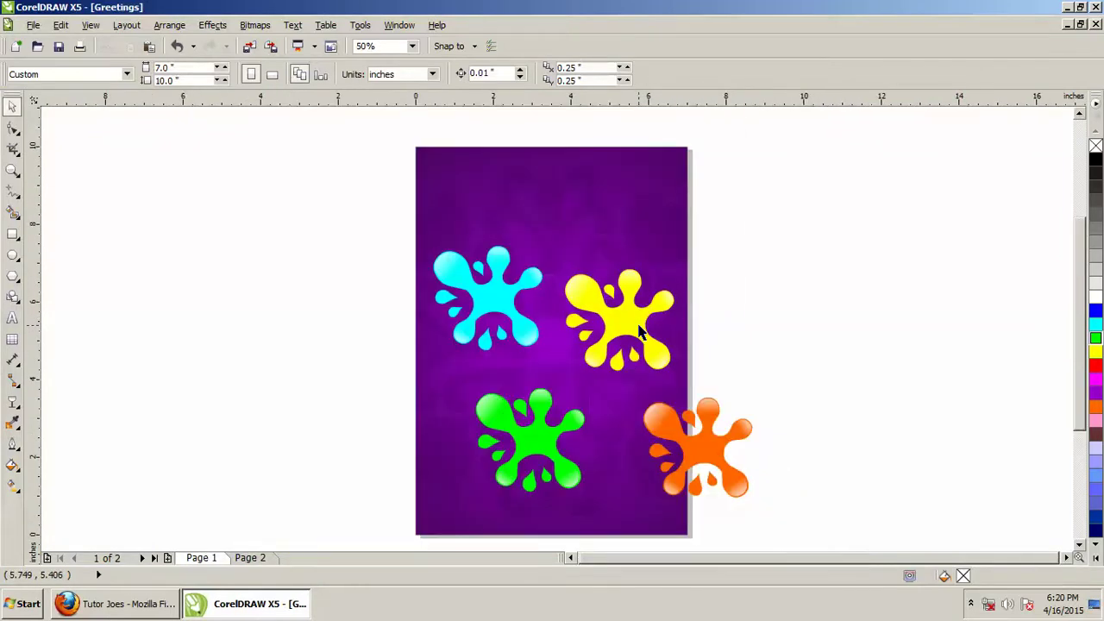
pyautogui.click(516, 305)
pyautogui.moveTo(353, 207)
pyautogui.mouseDown()
pyautogui.moveTo(825, 543)
pyautogui.moveTo(763, 516)
pyautogui.moveTo(717, 468)
pyautogui.mouseUp()
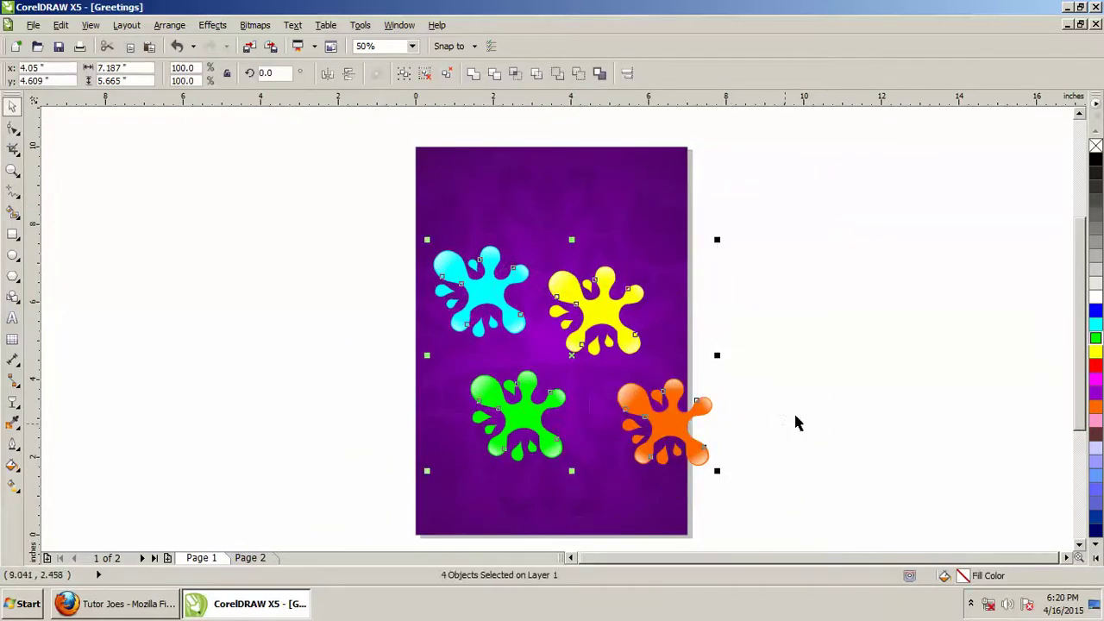
pyautogui.press('Escape')
# - Place the cyan splat at the top-left corner and the yellow splat upper right
pyautogui.moveTo(496, 278); pyautogui.dragTo(446, 166)
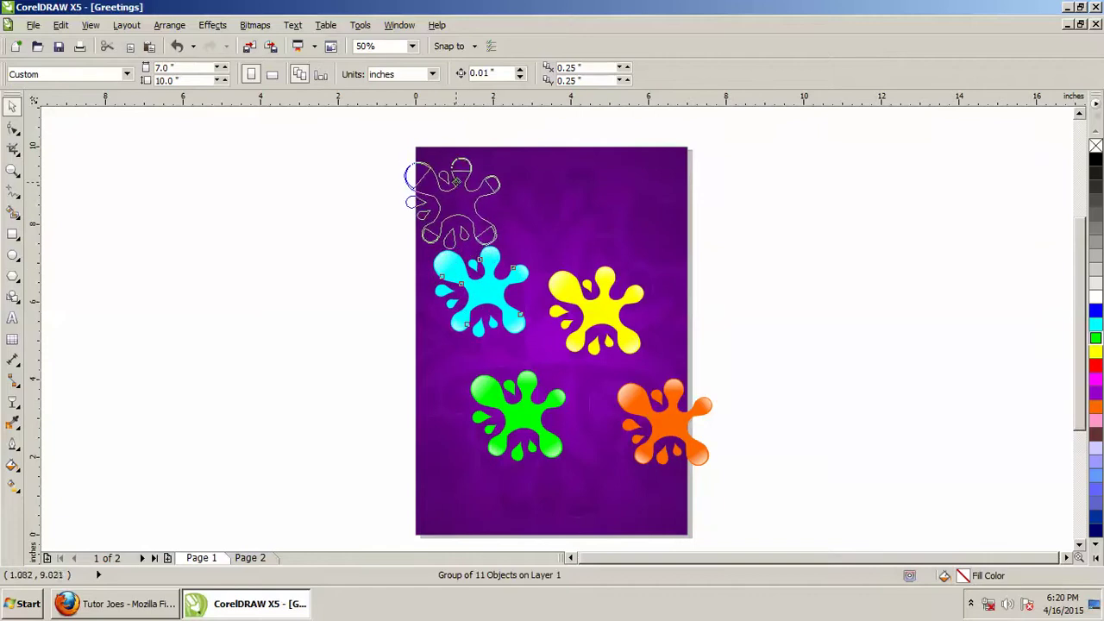
pyautogui.moveTo(446, 166); pyautogui.dragTo(441, 162)
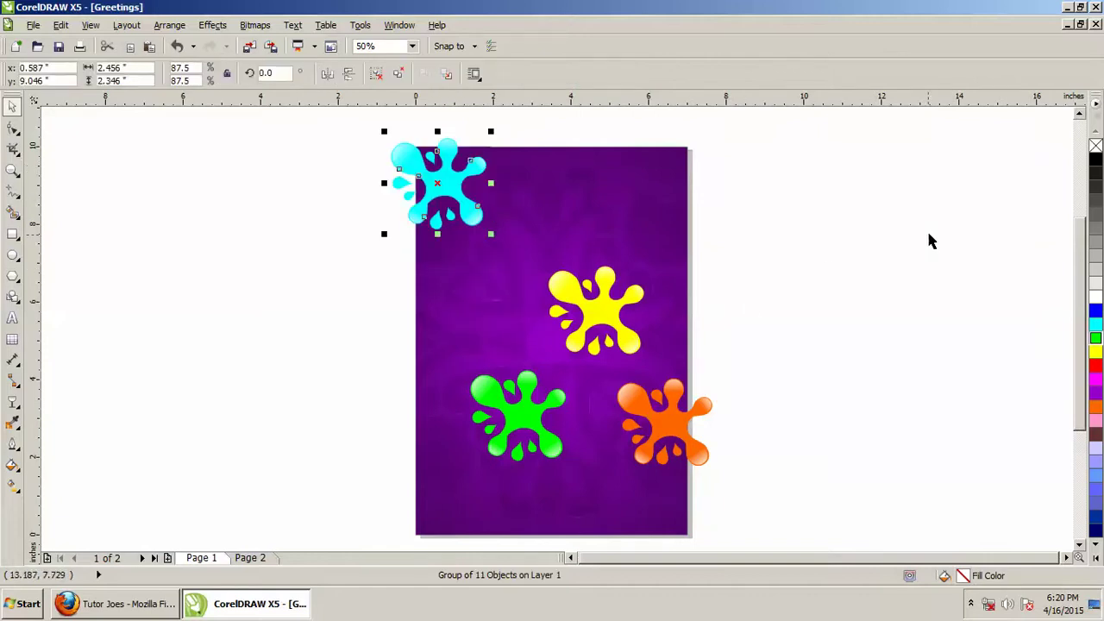
pyautogui.click(930, 345)
pyautogui.scroll(1, 930, 345)
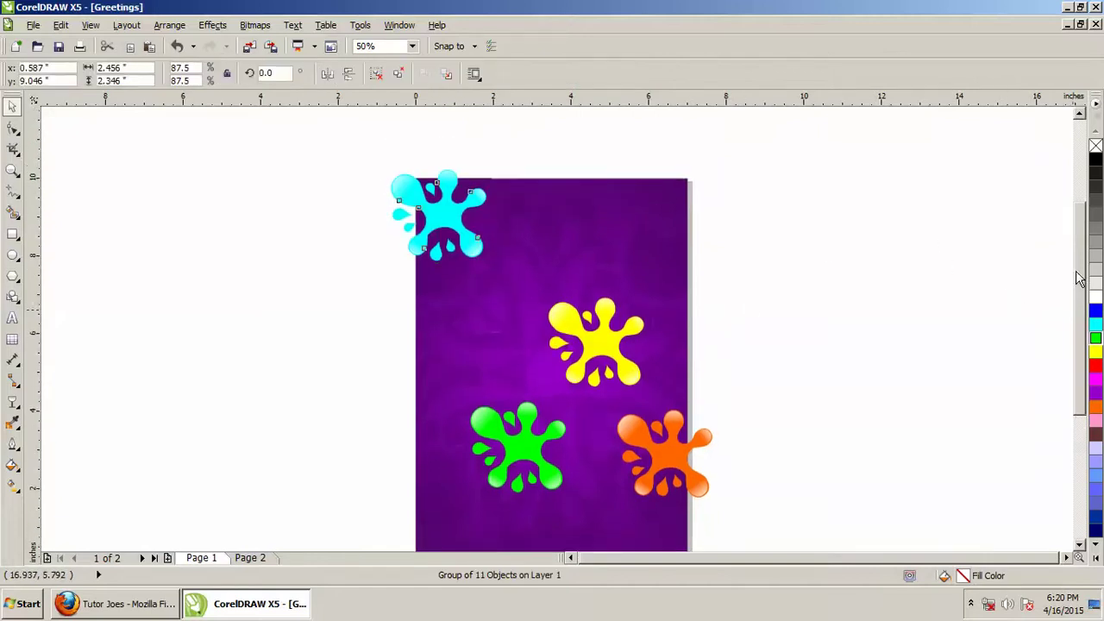
pyautogui.moveTo(597, 347); pyautogui.dragTo(668, 273)
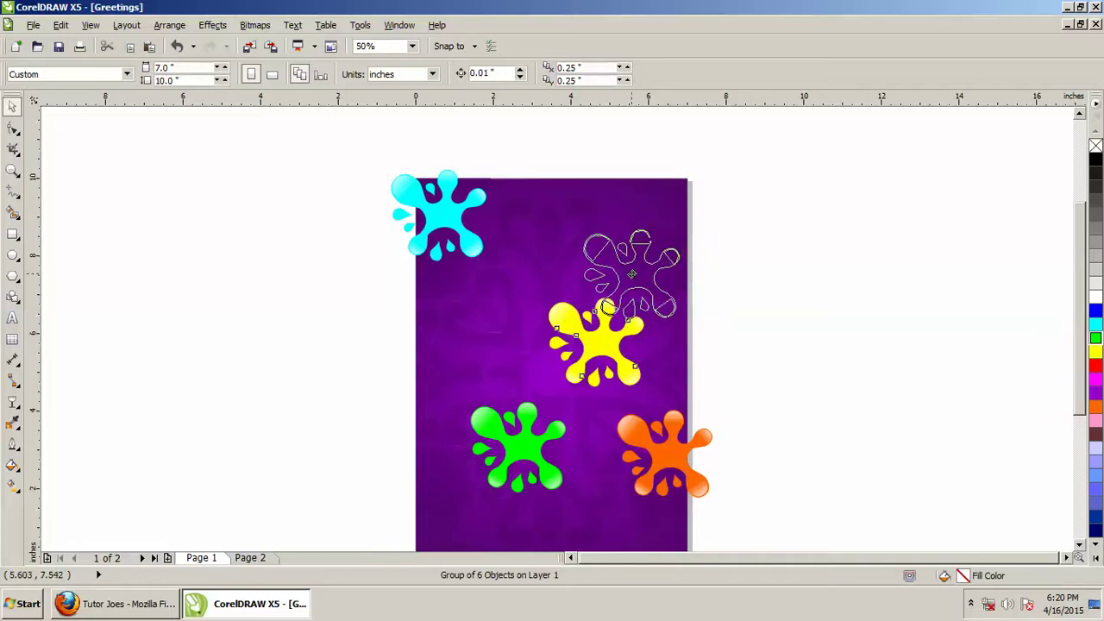
pyautogui.moveTo(668, 273); pyautogui.dragTo(632, 282)
pyautogui.moveTo(447, 214); pyautogui.dragTo(446, 210)
pyautogui.press('Right')
# - Move the green splat lower left, orange to bottom right, and yellow up slightly
pyautogui.moveTo(523, 457); pyautogui.dragTo(513, 423)
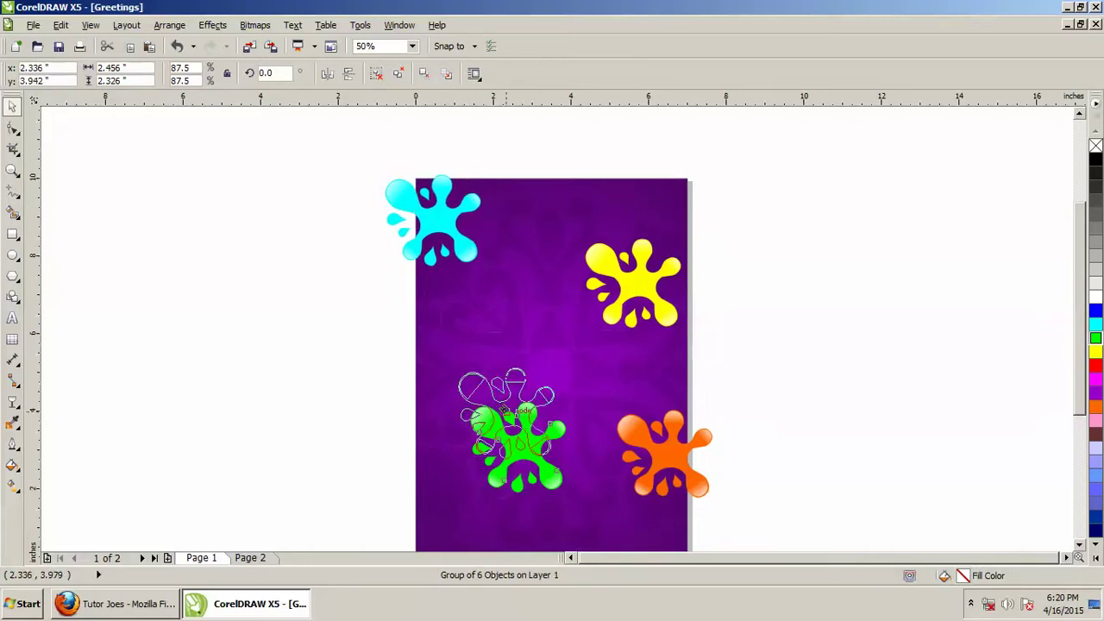
pyautogui.moveTo(671, 463); pyautogui.dragTo(620, 509)
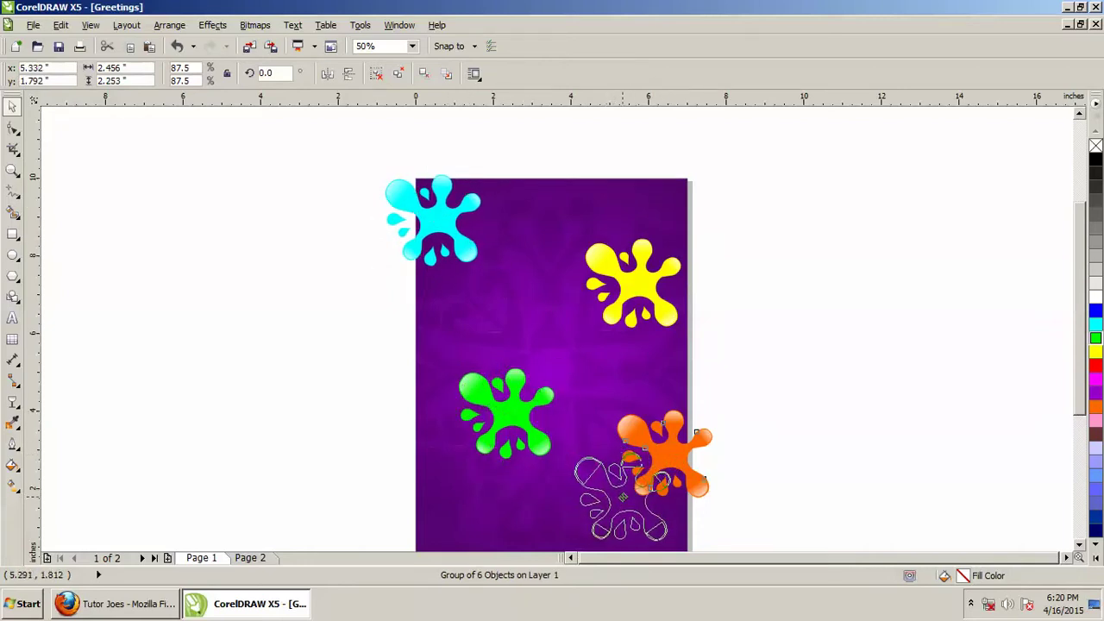
pyautogui.click(917, 440)
pyautogui.click(643, 285)
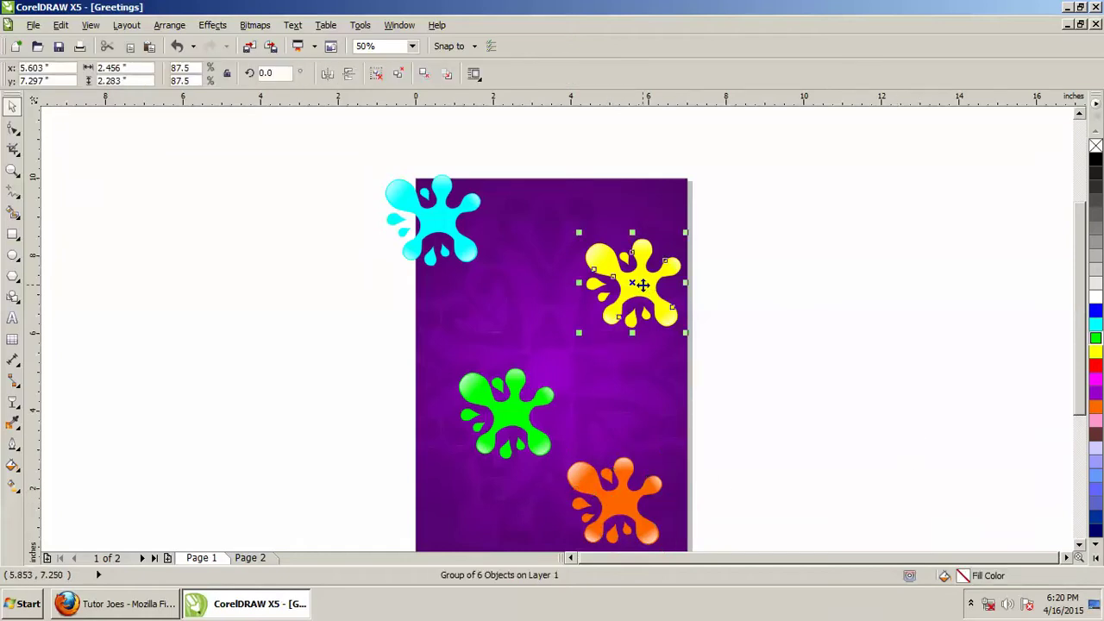
pyautogui.moveTo(634, 285); pyautogui.dragTo(635, 259)
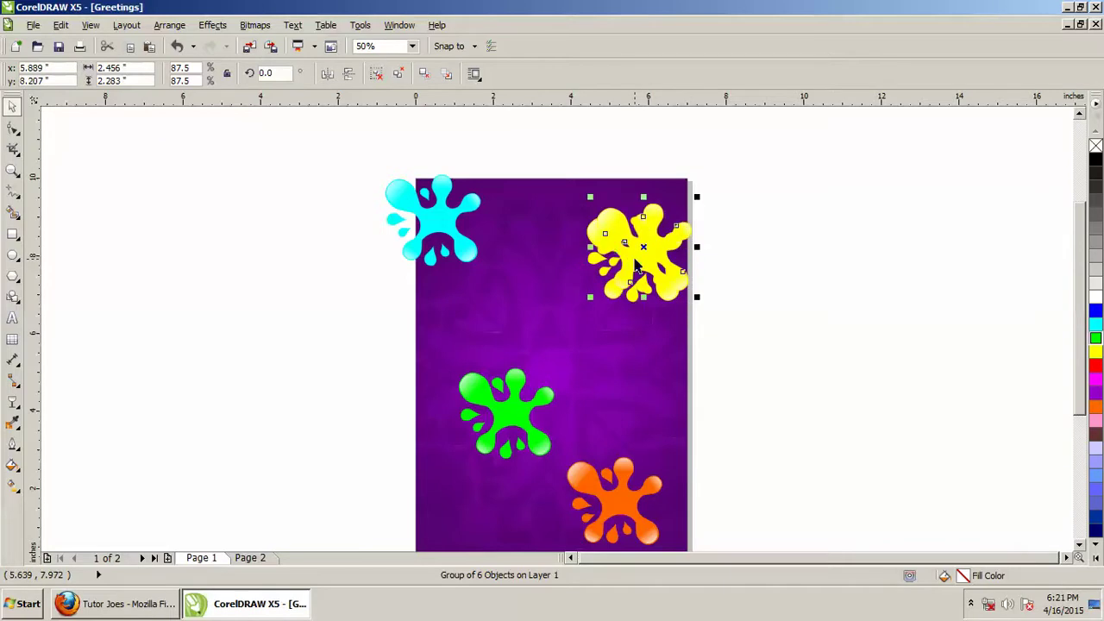
# - Drop a half-size, rotated copy of the yellow splat mid-page
pyautogui.moveTo(635, 258); pyautogui.dragTo(553, 311)
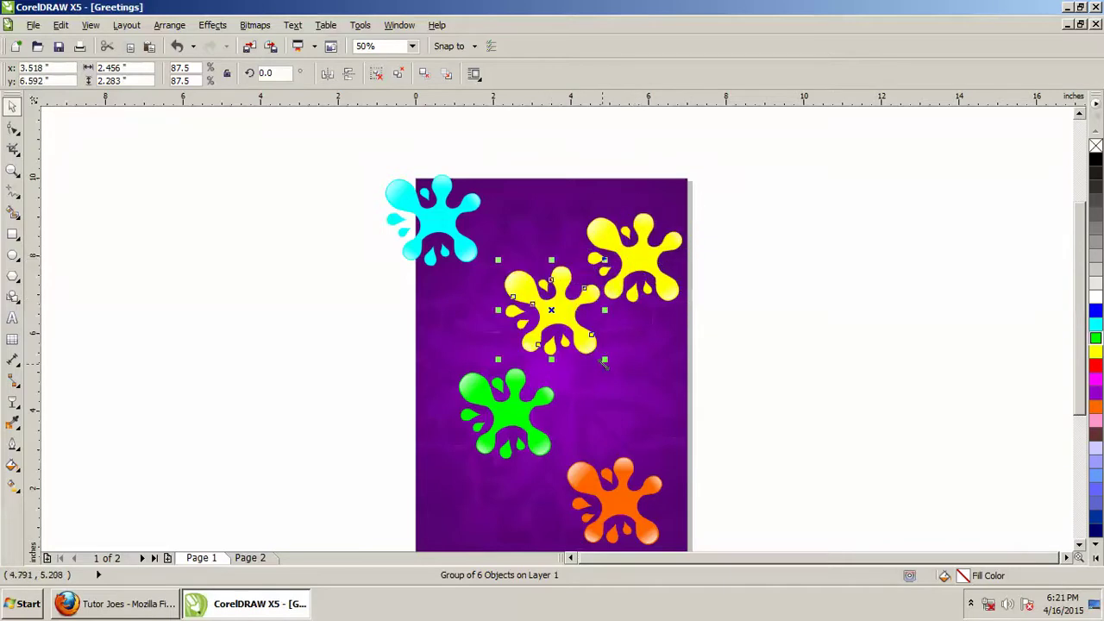
pyautogui.moveTo(603, 363); pyautogui.dragTo(568, 326)
pyautogui.click(537, 295)
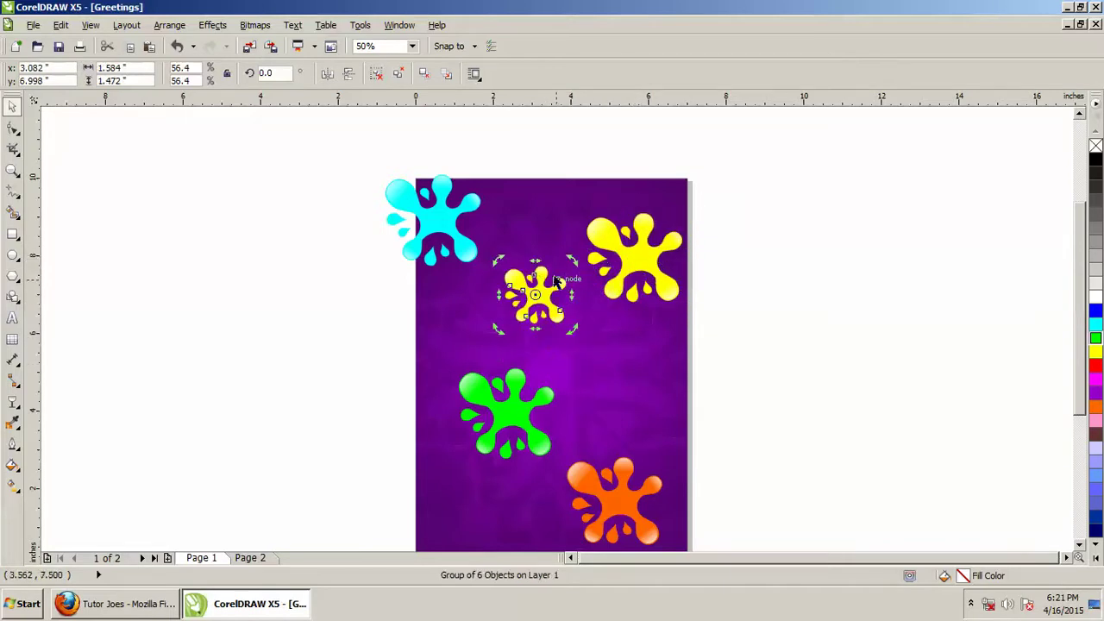
pyautogui.moveTo(497, 259); pyautogui.dragTo(608, 251)
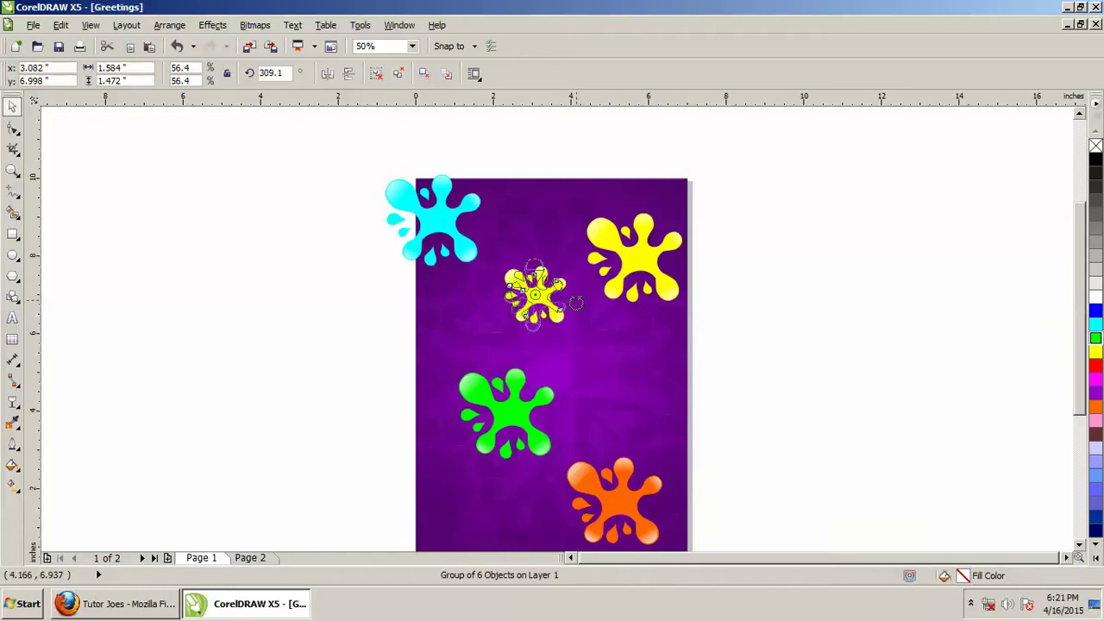
pyautogui.click(753, 337)
pyautogui.moveTo(538, 285); pyautogui.dragTo(584, 332)
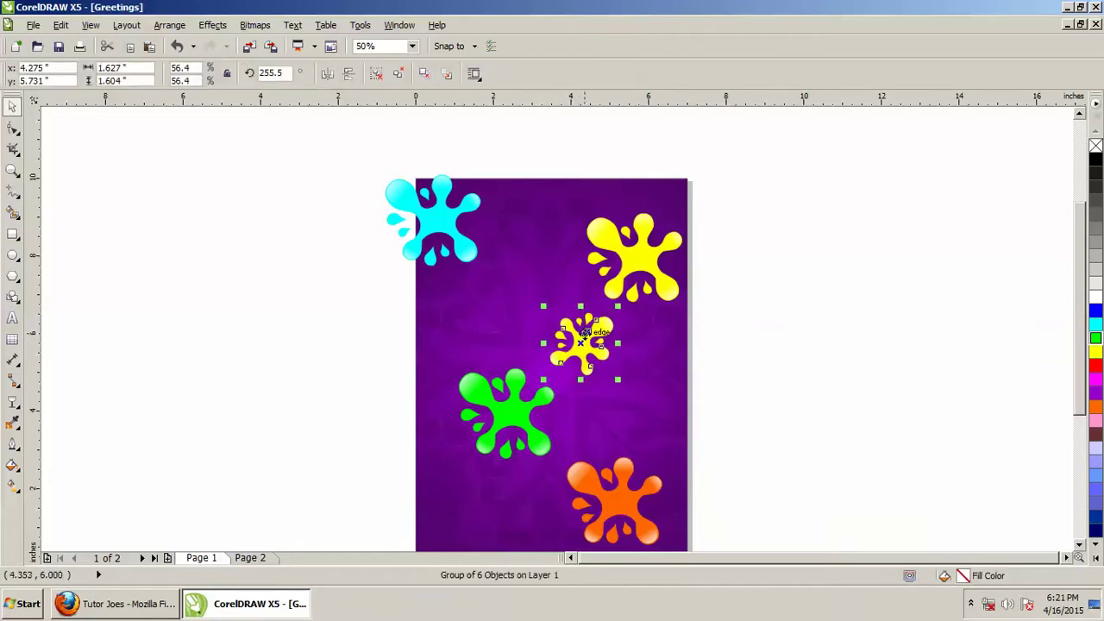
# - Add a half-size green splat copy on the top edge, rotated about 63 degrees
pyautogui.click(518, 412)
pyautogui.moveTo(518, 423); pyautogui.dragTo(497, 443)
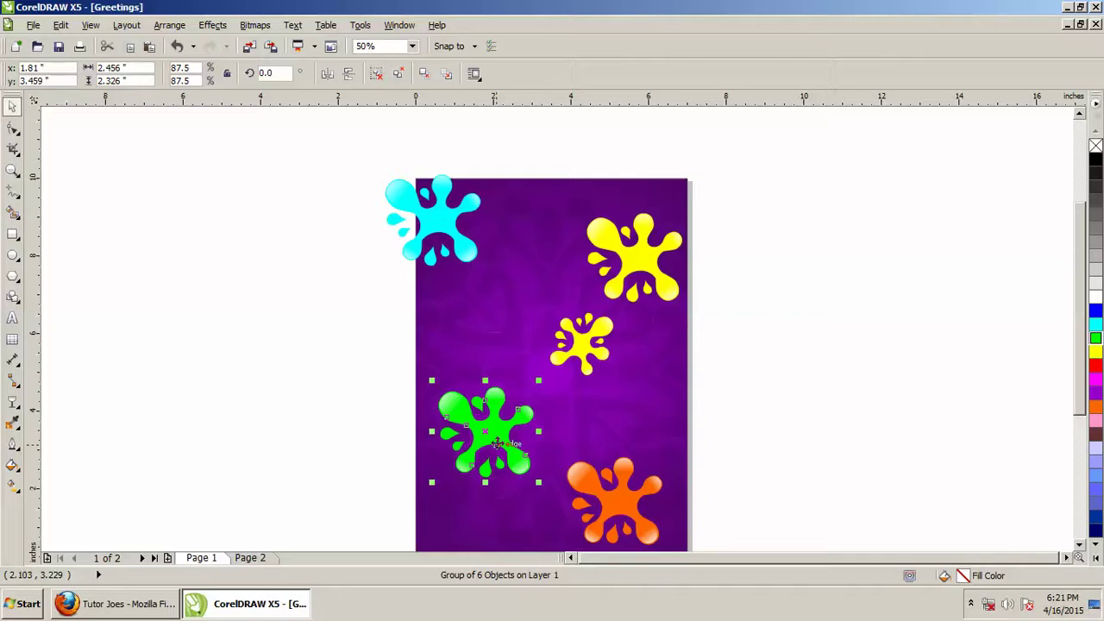
pyautogui.click(498, 443)
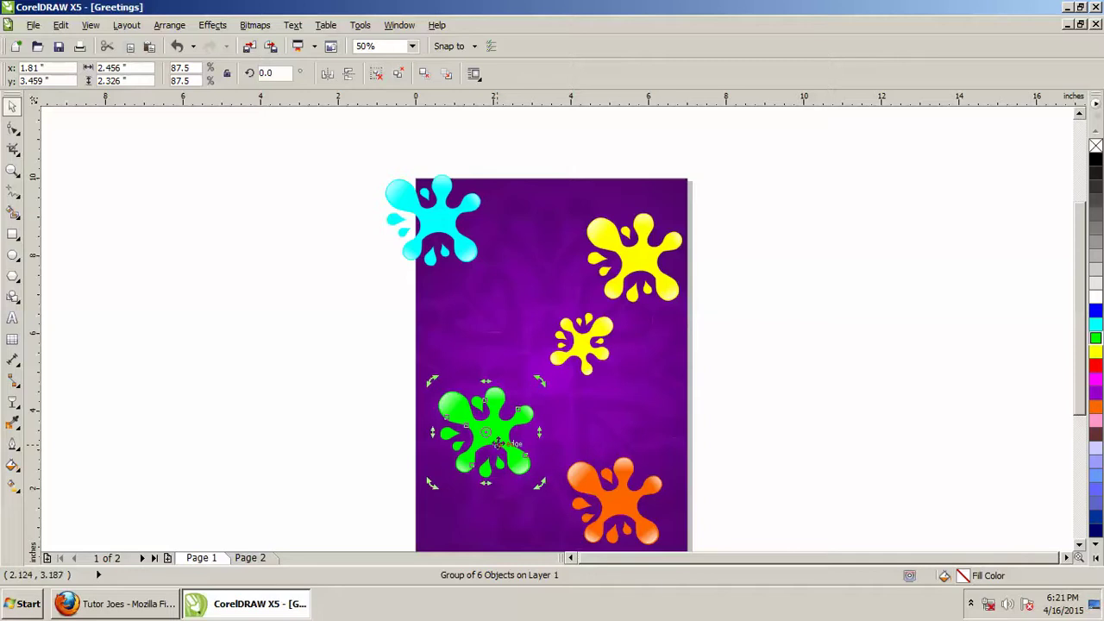
pyautogui.moveTo(498, 443); pyautogui.dragTo(578, 214)
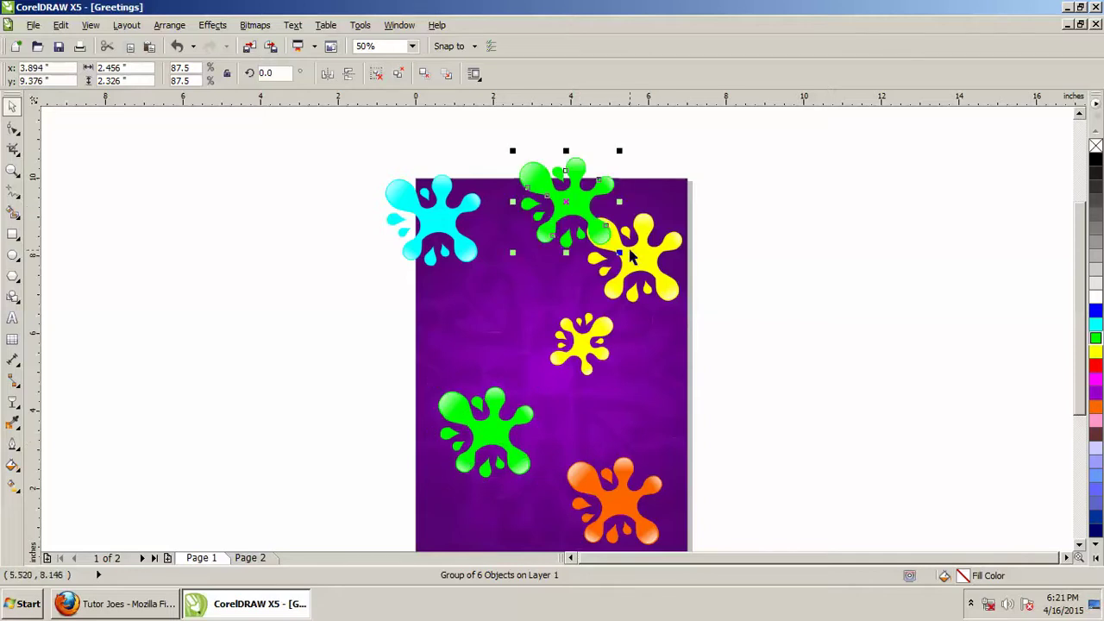
pyautogui.moveTo(620, 251); pyautogui.dragTo(576, 215)
pyautogui.click(570, 181)
pyautogui.moveTo(576, 152); pyautogui.dragTo(533, 145)
pyautogui.press('Escape')
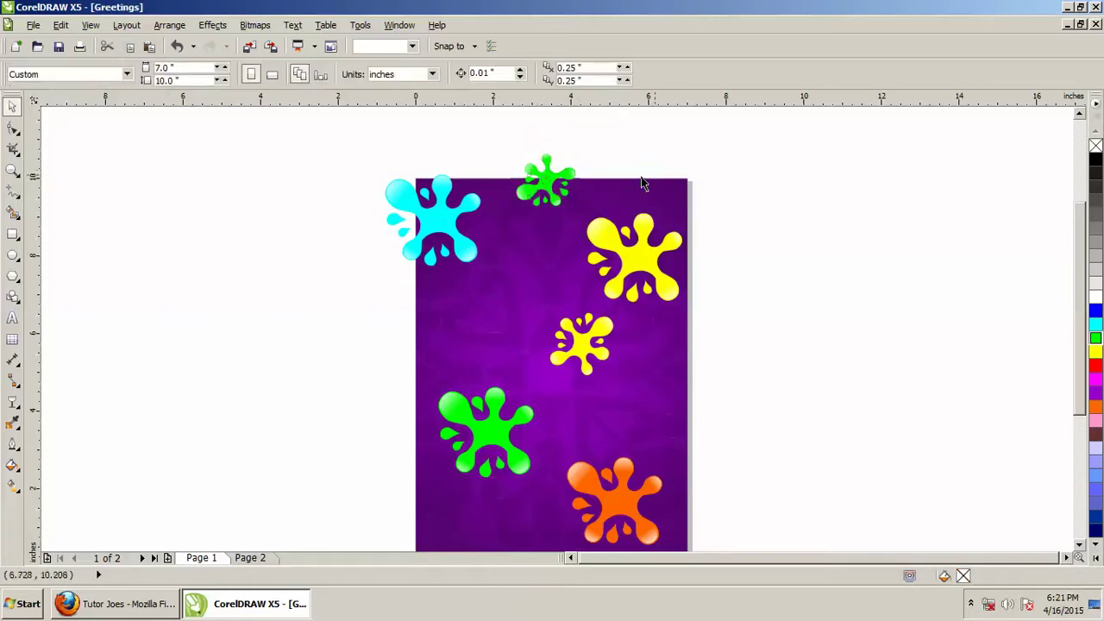
# - Tilt the large yellow splat slightly
pyautogui.click(786, 204)
pyautogui.click(664, 294)
pyautogui.click(638, 259)
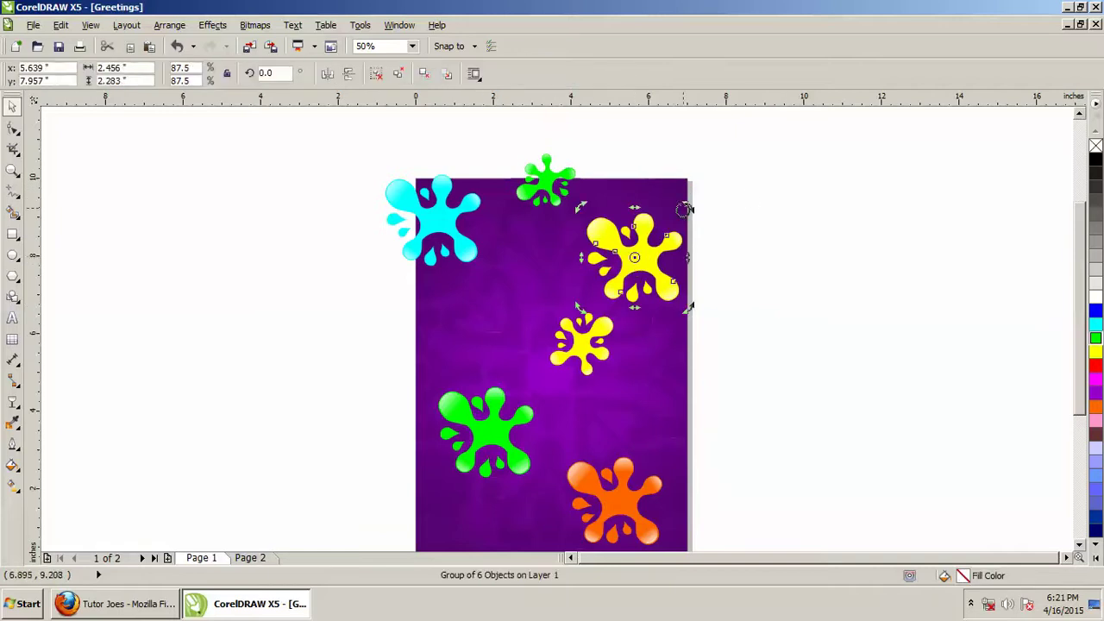
pyautogui.moveTo(683, 207); pyautogui.dragTo(700, 239)
pyautogui.click(768, 276)
# - Rotate the small yellow splat to about 135 degrees and nudge it into place
pyautogui.click(589, 343)
pyautogui.click(590, 343)
pyautogui.moveTo(620, 302); pyautogui.dragTo(594, 373)
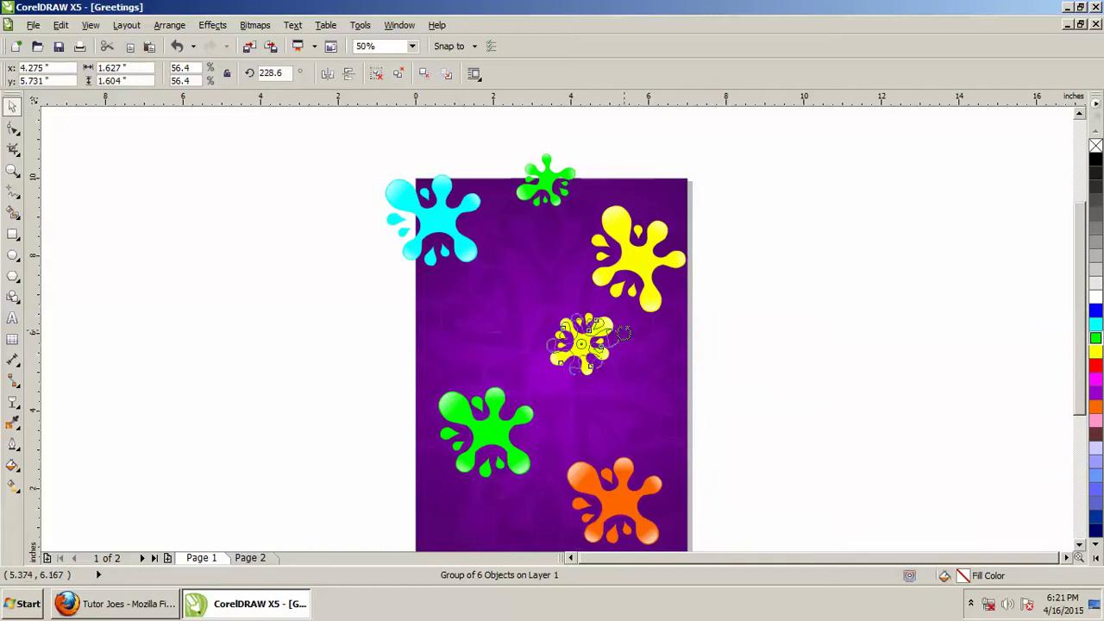
pyautogui.click(767, 345)
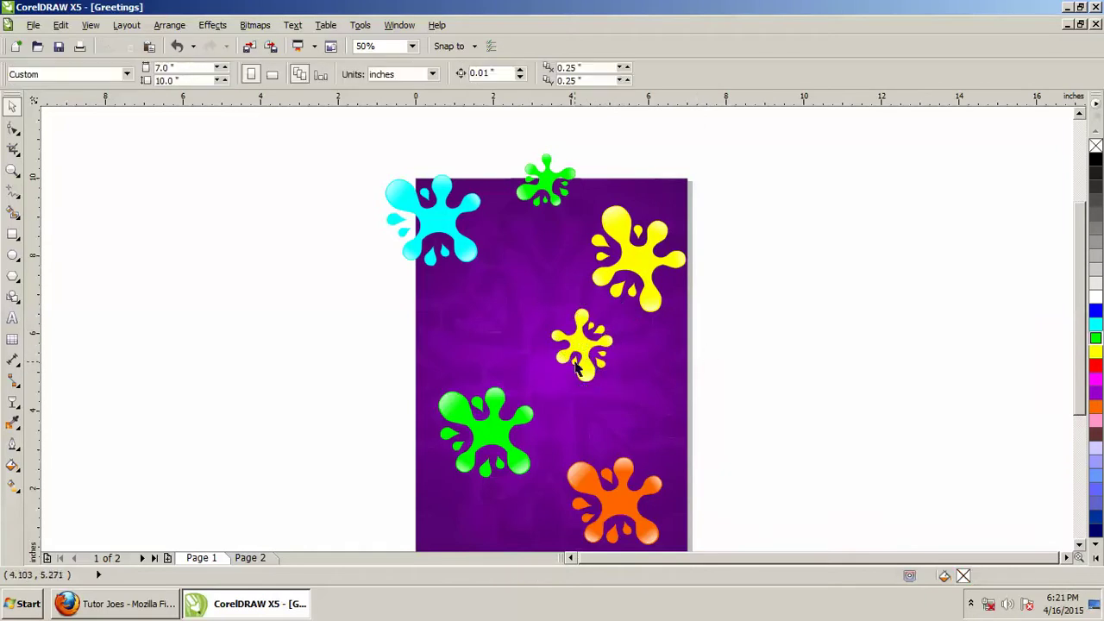
pyautogui.click(585, 348)
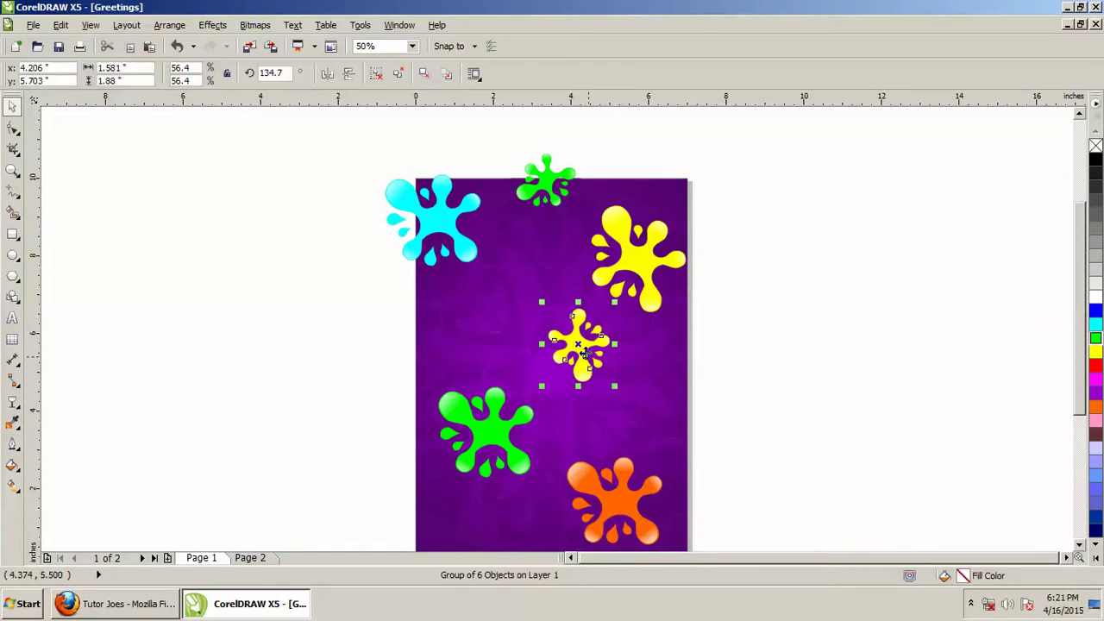
pyautogui.moveTo(585, 349); pyautogui.dragTo(585, 352)
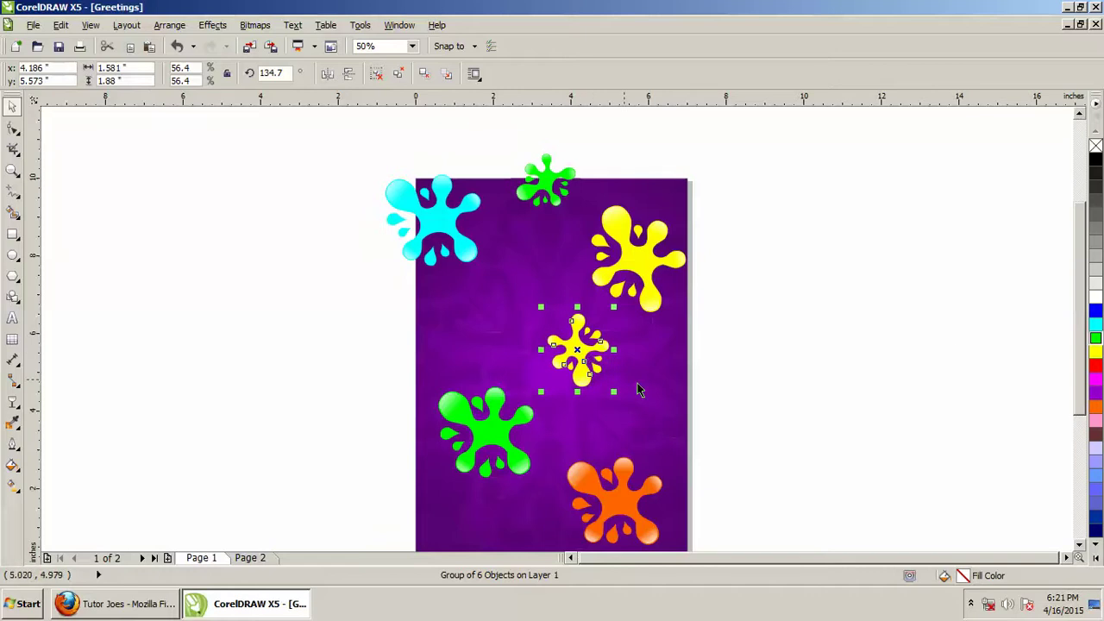
pyautogui.moveTo(1083, 348); pyautogui.dragTo(1081, 372)
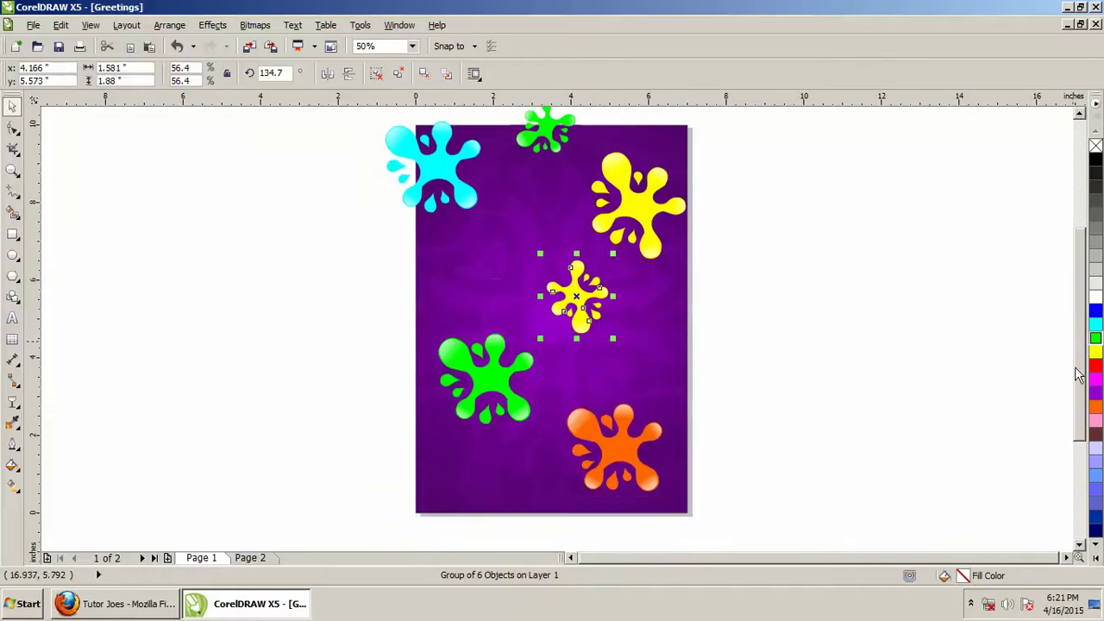
# - Raise the orange splat slightly and add a smaller rotated cyan copy at the page bottom
pyautogui.click(446, 185)
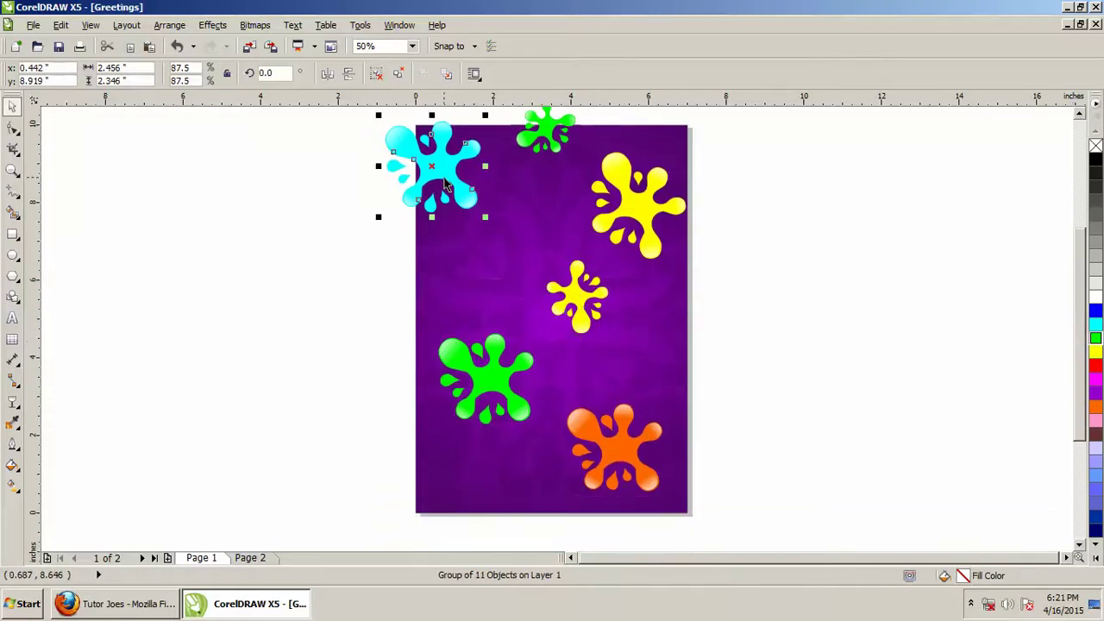
pyautogui.moveTo(611, 445); pyautogui.dragTo(612, 429)
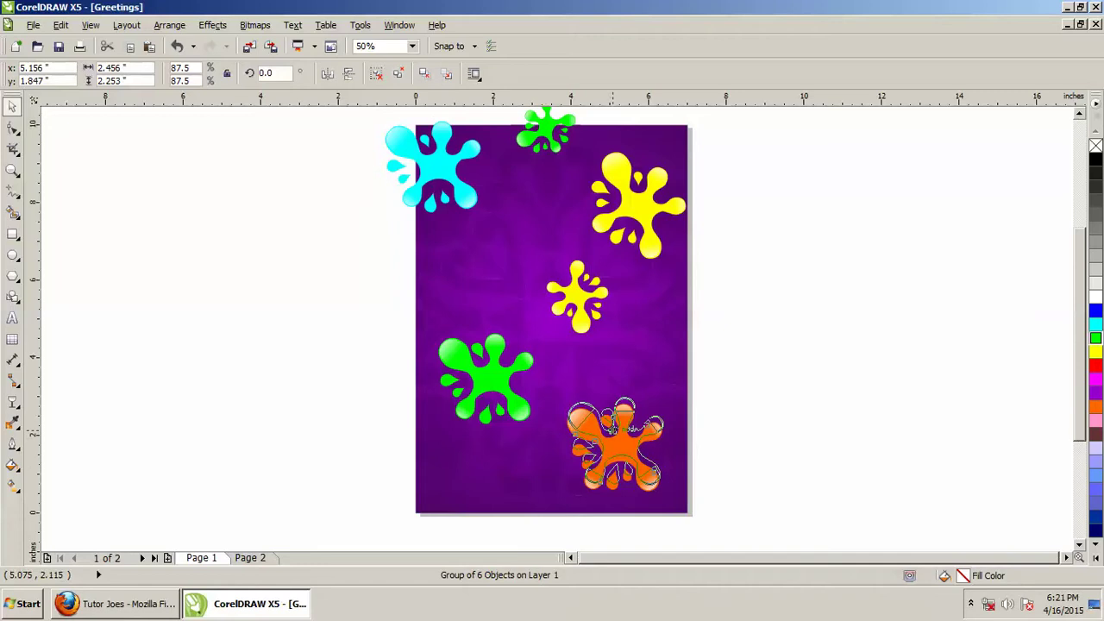
pyautogui.click(431, 183)
pyautogui.moveTo(432, 183); pyautogui.dragTo(506, 480)
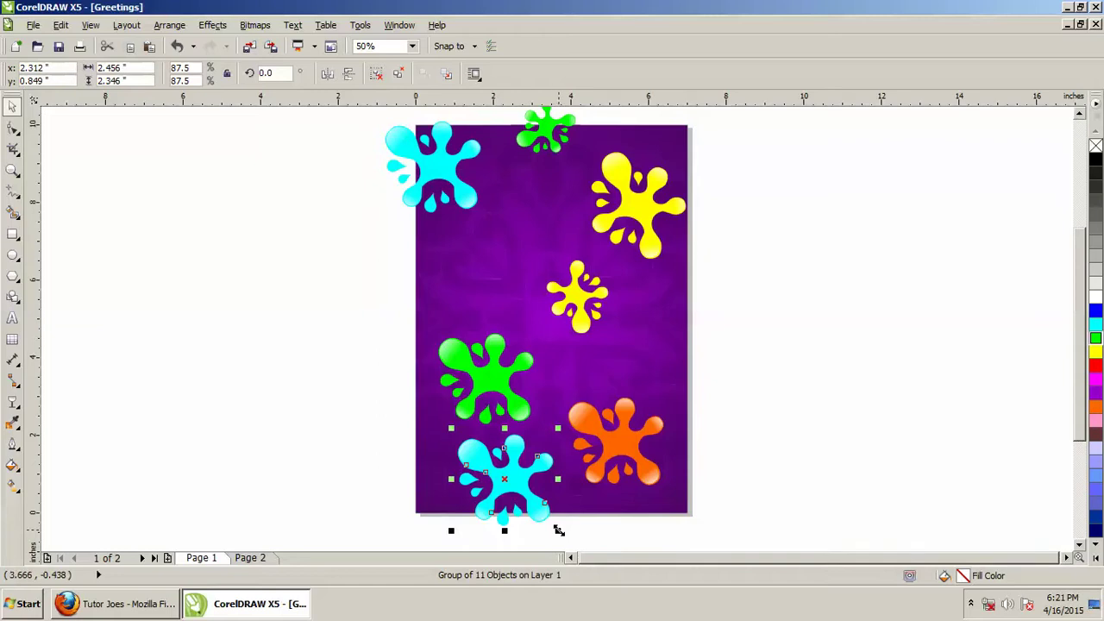
pyautogui.moveTo(559, 531); pyautogui.dragTo(545, 517)
pyautogui.click(514, 477)
pyautogui.moveTo(542, 429); pyautogui.dragTo(522, 412)
pyautogui.click(335, 385)
pyautogui.moveTo(499, 496); pyautogui.dragTo(506, 528)
pyautogui.click(508, 505)
pyautogui.click(638, 481)
# - Copy the orange splat to the left edge and rotate the bottom-right orange to about 312 degrees
pyautogui.click(616, 447)
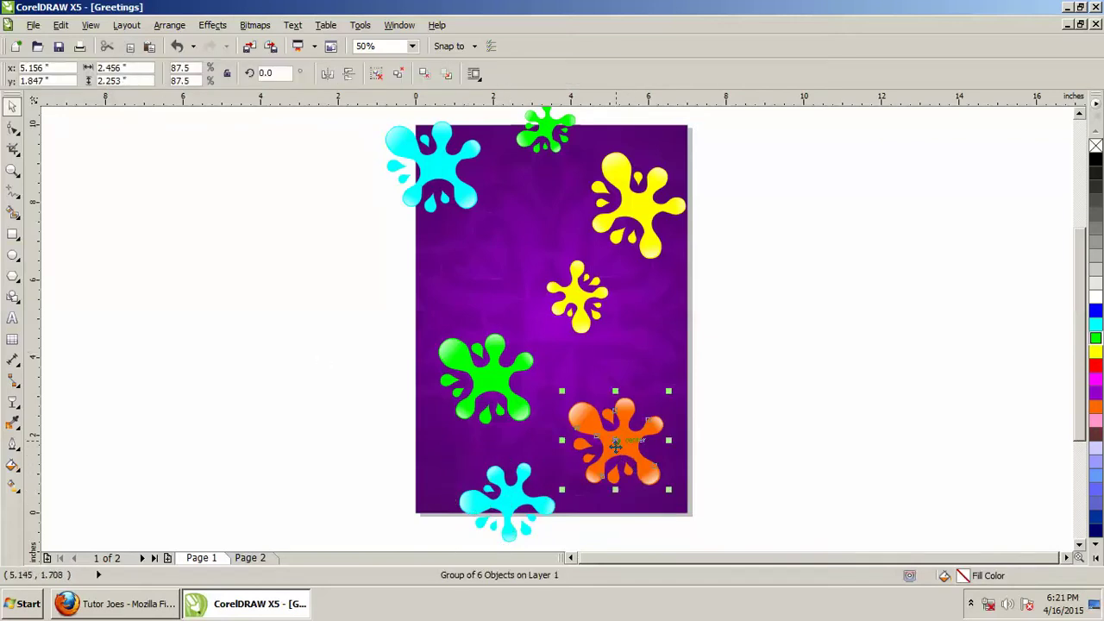
pyautogui.moveTo(616, 447)
pyautogui.mouseDown()
pyautogui.moveTo(433, 273)
pyautogui.moveTo(442, 266)
pyautogui.mouseUp()
pyautogui.click(587, 480)
pyautogui.click(653, 466)
pyautogui.click(653, 466)
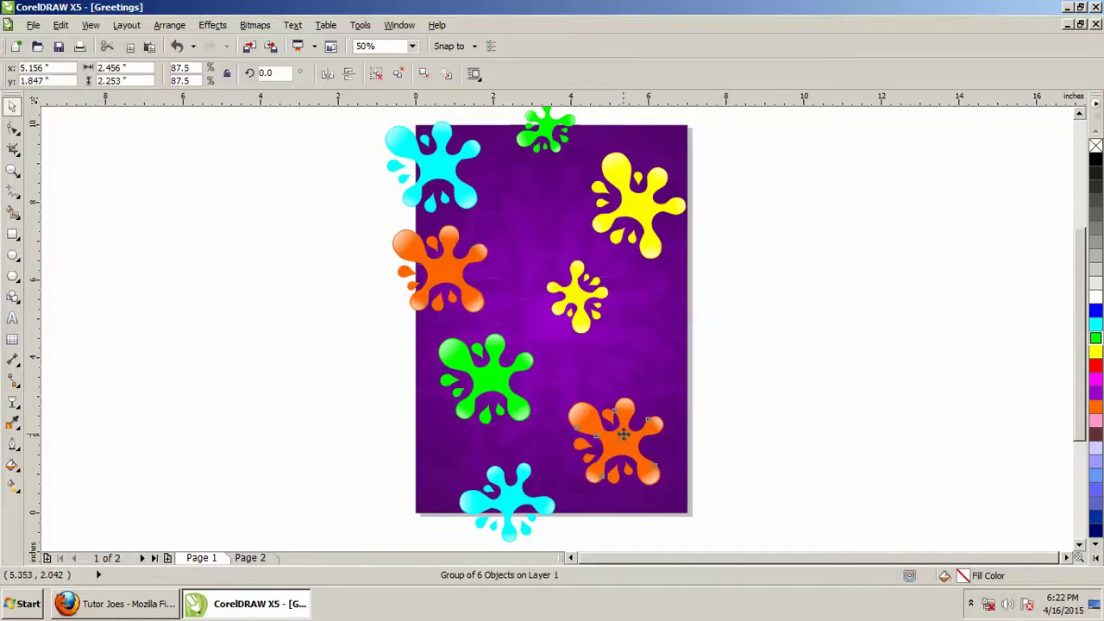
pyautogui.moveTo(665, 392); pyautogui.dragTo(727, 435)
pyautogui.click(727, 435)
pyautogui.doubleClick(626, 453)
pyautogui.moveTo(673, 395); pyautogui.dragTo(752, 437)
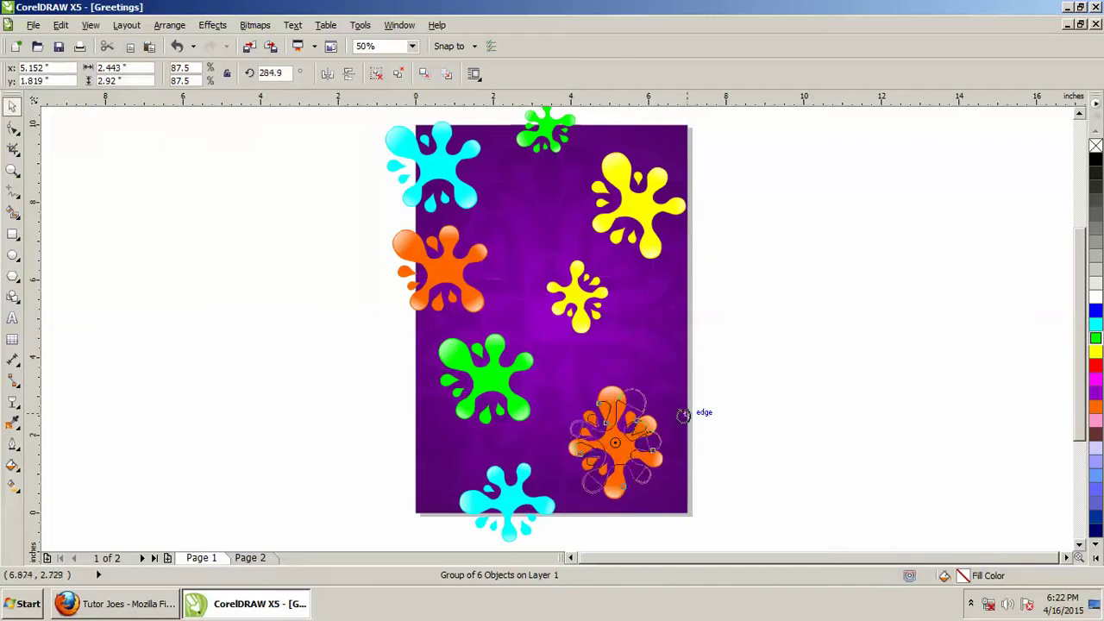
pyautogui.click(751, 437)
# - Rotate the middle green splat and nudge the green and both yellow splats slightly
pyautogui.doubleClick(509, 387)
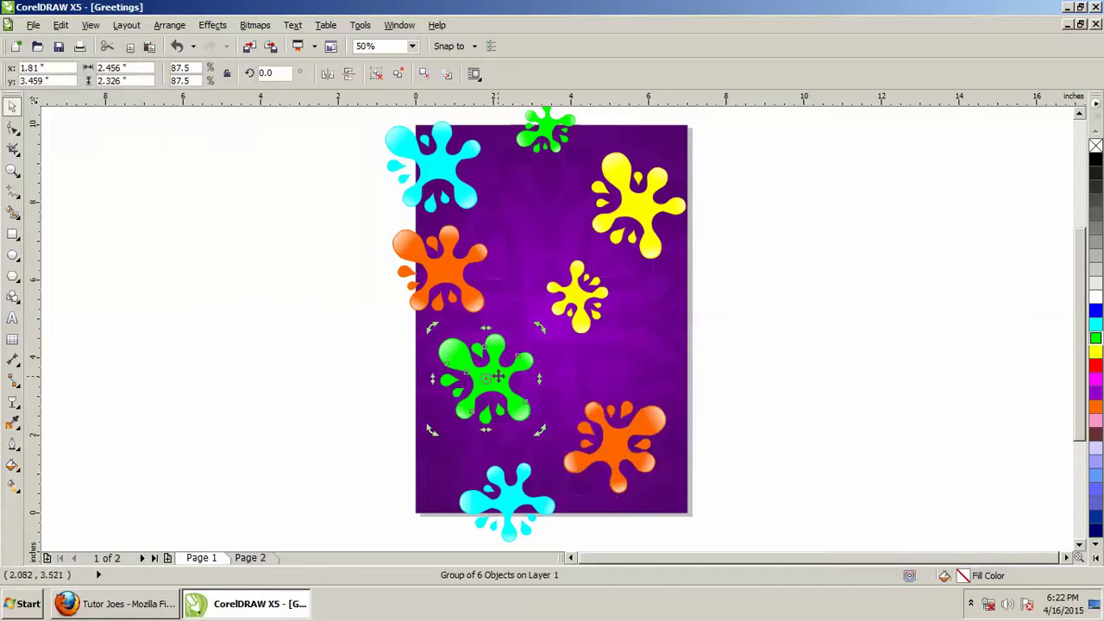
pyautogui.moveTo(537, 326); pyautogui.dragTo(797, 417)
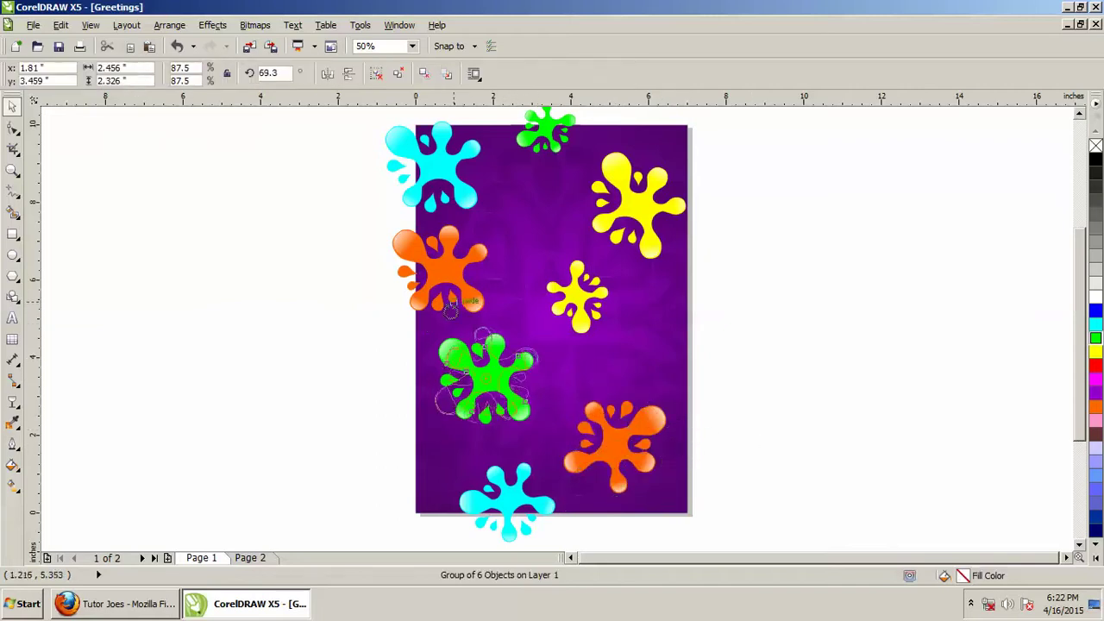
pyautogui.click(796, 416)
pyautogui.moveTo(494, 377); pyautogui.dragTo(505, 379)
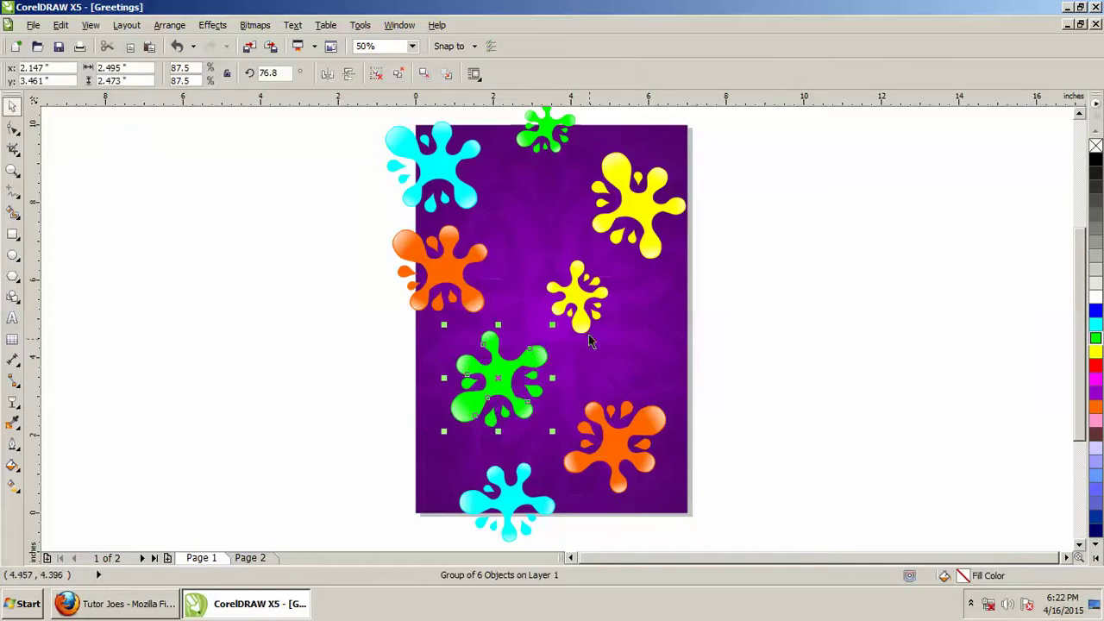
pyautogui.moveTo(578, 298); pyautogui.dragTo(587, 304)
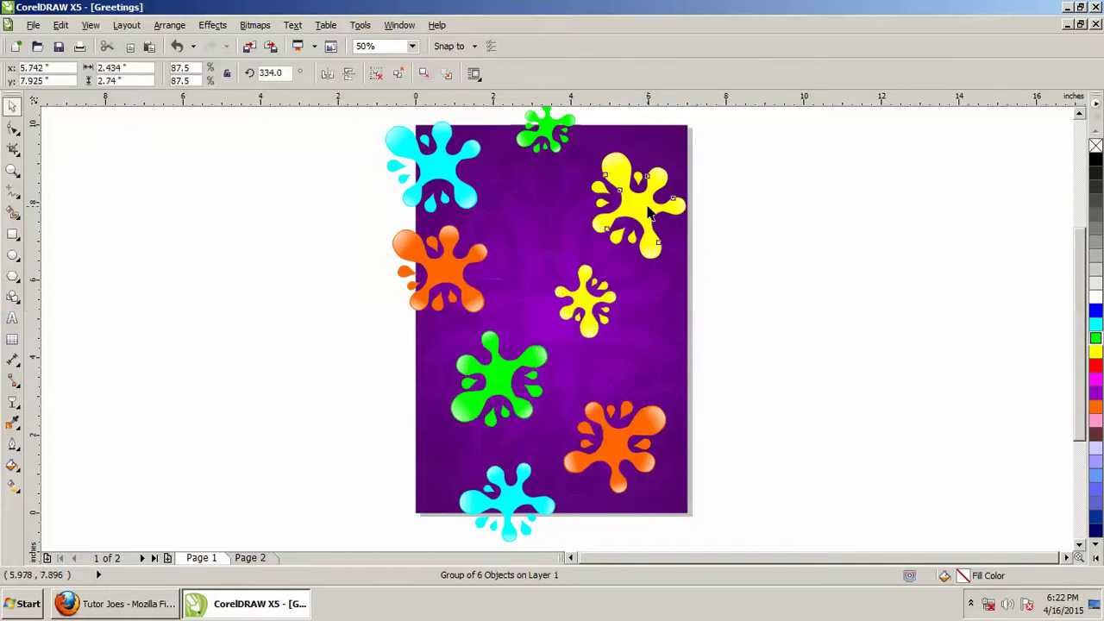
pyautogui.moveTo(652, 216)
pyautogui.mouseDown()
pyautogui.moveTo(639, 206)
pyautogui.moveTo(621, 214)
pyautogui.mouseUp()
pyautogui.click(639, 206)
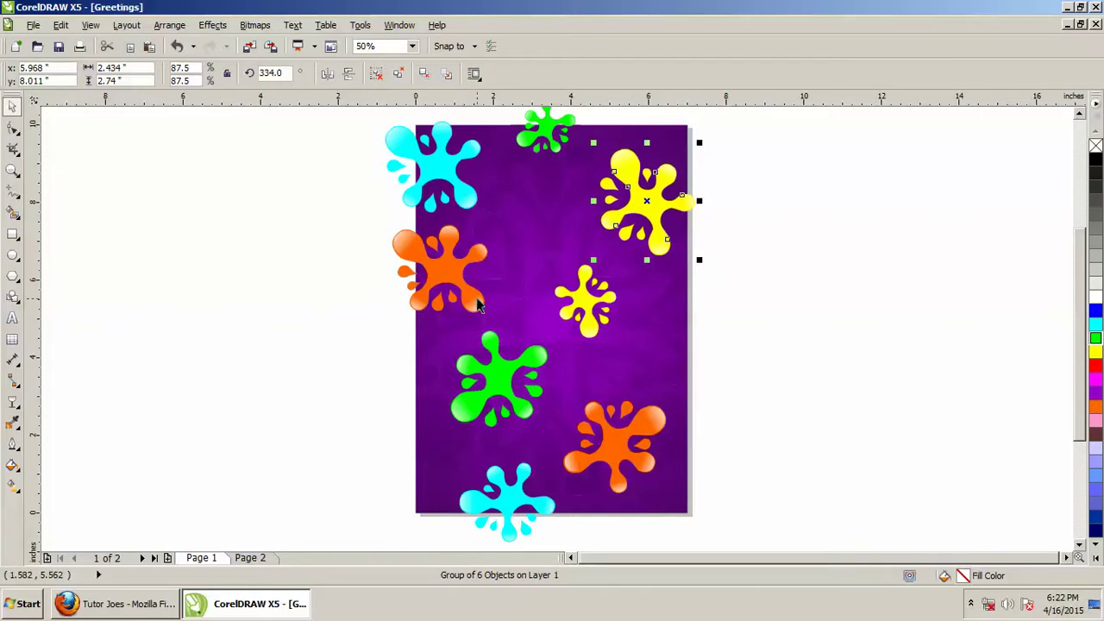
# - Shrink the left-edge orange splat, shift it right and down, and nudge the bottom cyan splat
pyautogui.click(463, 289)
pyautogui.moveTo(490, 312); pyautogui.dragTo(462, 302)
pyautogui.moveTo(425, 252); pyautogui.dragTo(439, 265)
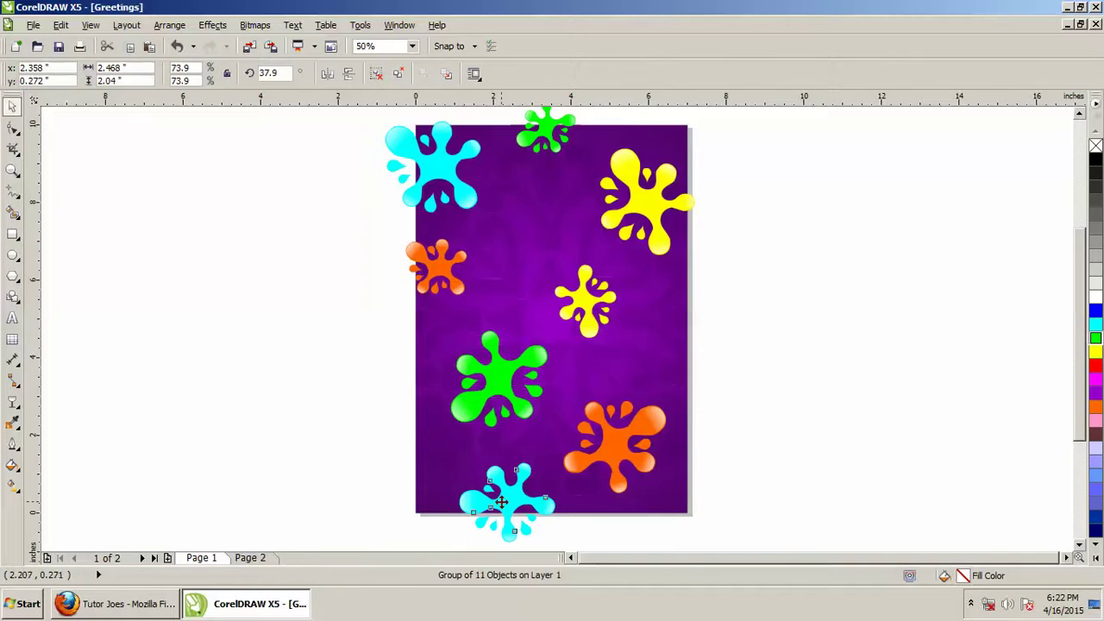
pyautogui.moveTo(497, 511); pyautogui.dragTo(489, 505)
pyautogui.click(377, 190)
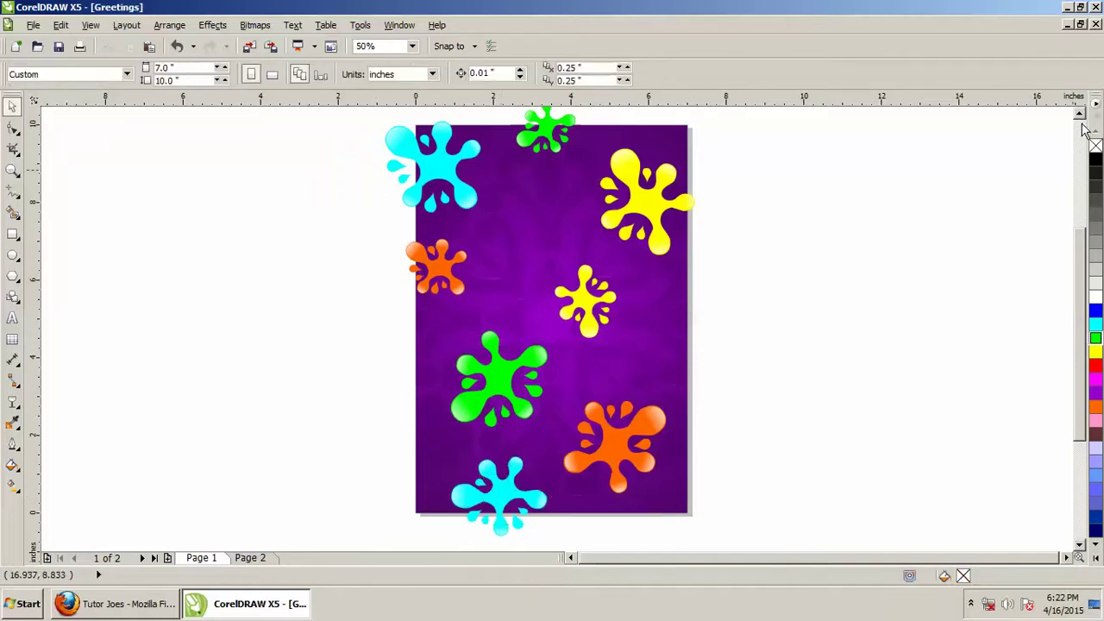
# - Shift-select the splats and group them with Arrange > Group
pyautogui.scroll(2, 1080, 125)
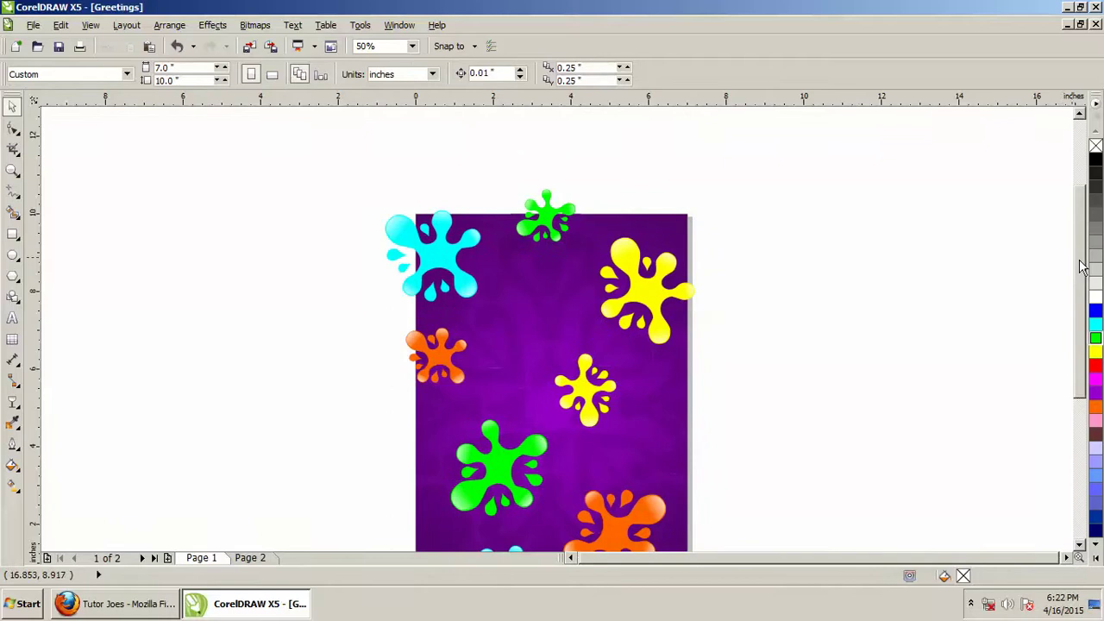
pyautogui.scroll(-1, 1078, 276)
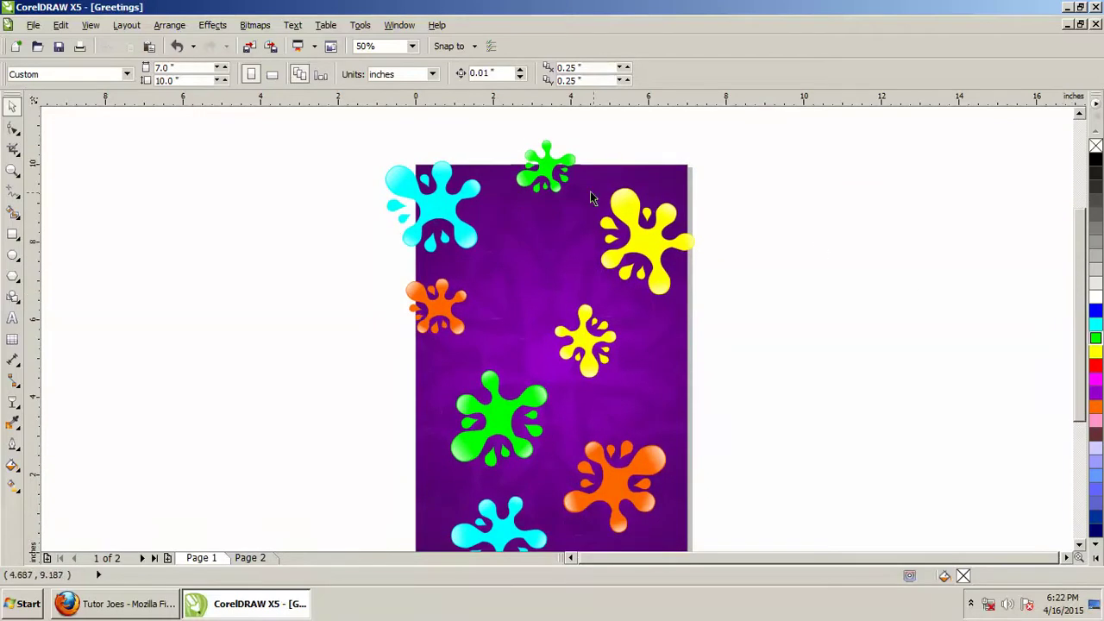
pyautogui.click(546, 177)
pyautogui.keyDown('shift'); pyautogui.click(445, 214); pyautogui.keyUp('shift')
pyautogui.keyDown('shift'); pyautogui.click(434, 302); pyautogui.keyUp('shift')
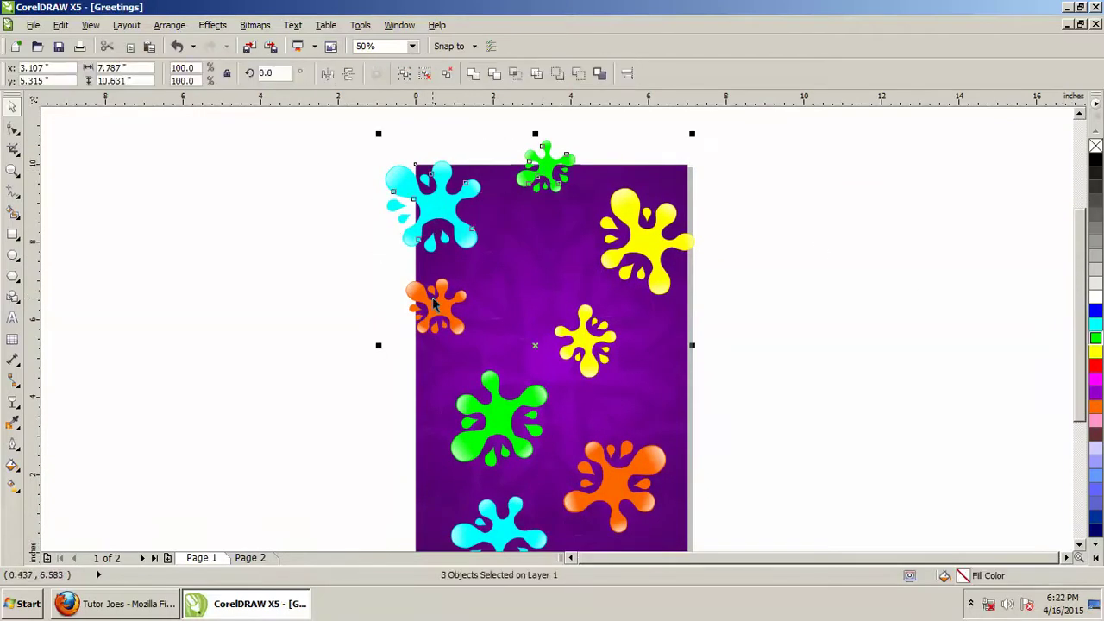
pyautogui.keyDown('shift'); pyautogui.click(637, 261); pyautogui.keyUp('shift')
pyautogui.keyDown('shift'); pyautogui.click(602, 356); pyautogui.keyUp('shift')
pyautogui.keyDown('shift'); pyautogui.click(511, 420); pyautogui.keyUp('shift')
pyautogui.keyDown('shift'); pyautogui.click(568, 518); pyautogui.keyUp('shift')
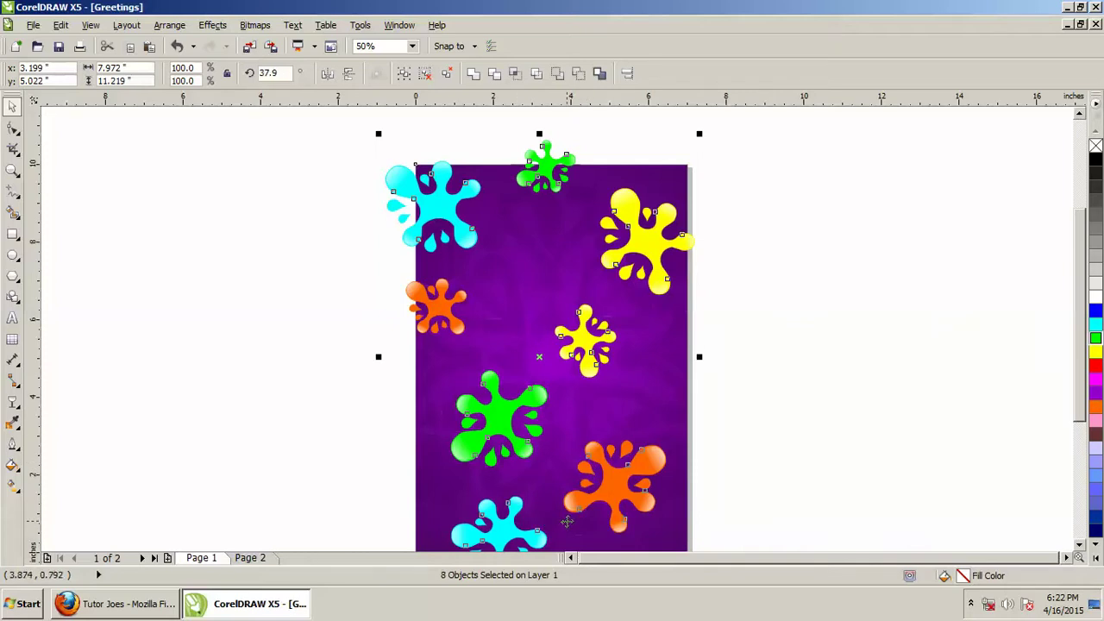
pyautogui.click(169, 25)
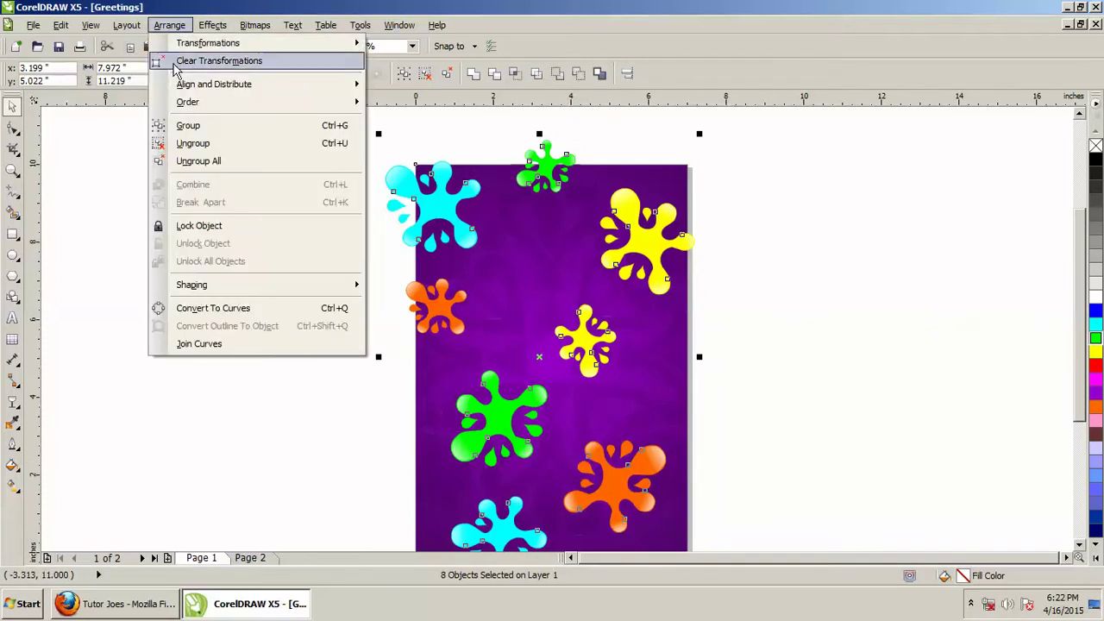
pyautogui.click(188, 126)
# - Undo an accidental move of the group and ungroup the splats again
pyautogui.moveTo(661, 247); pyautogui.dragTo(785, 229)
pyautogui.hotkey('ctrl', 'z')
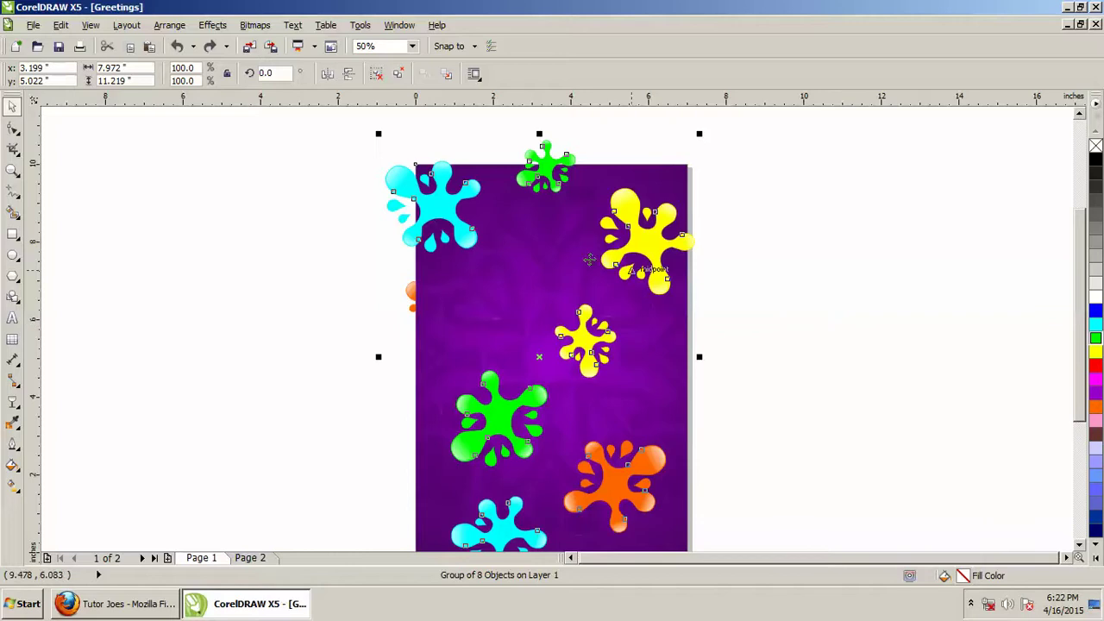
pyautogui.click(330, 75)
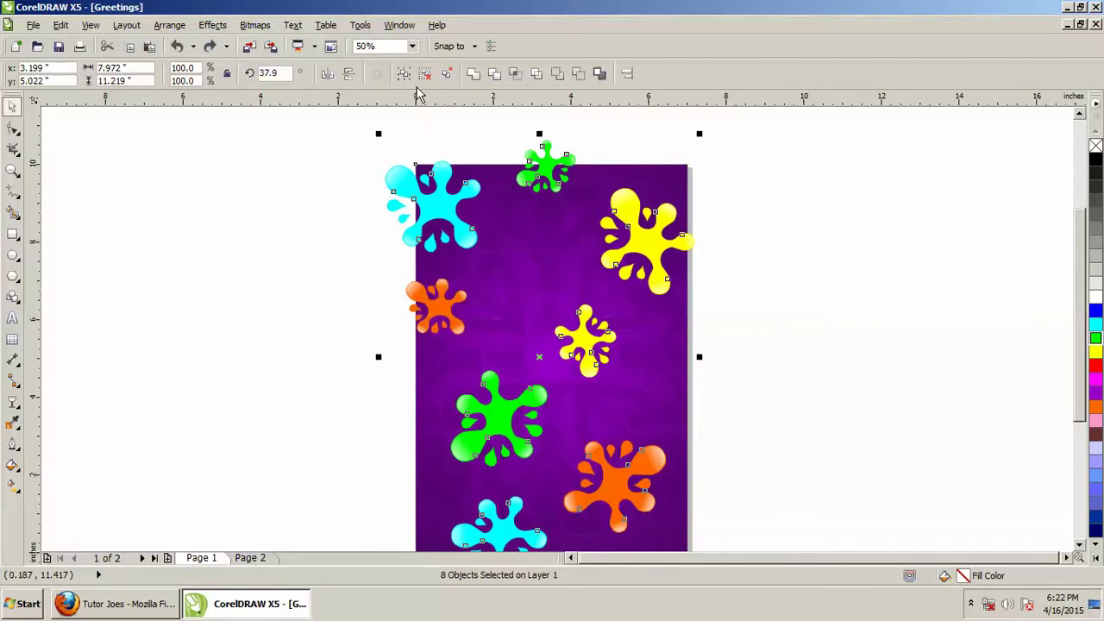
pyautogui.click(413, 278)
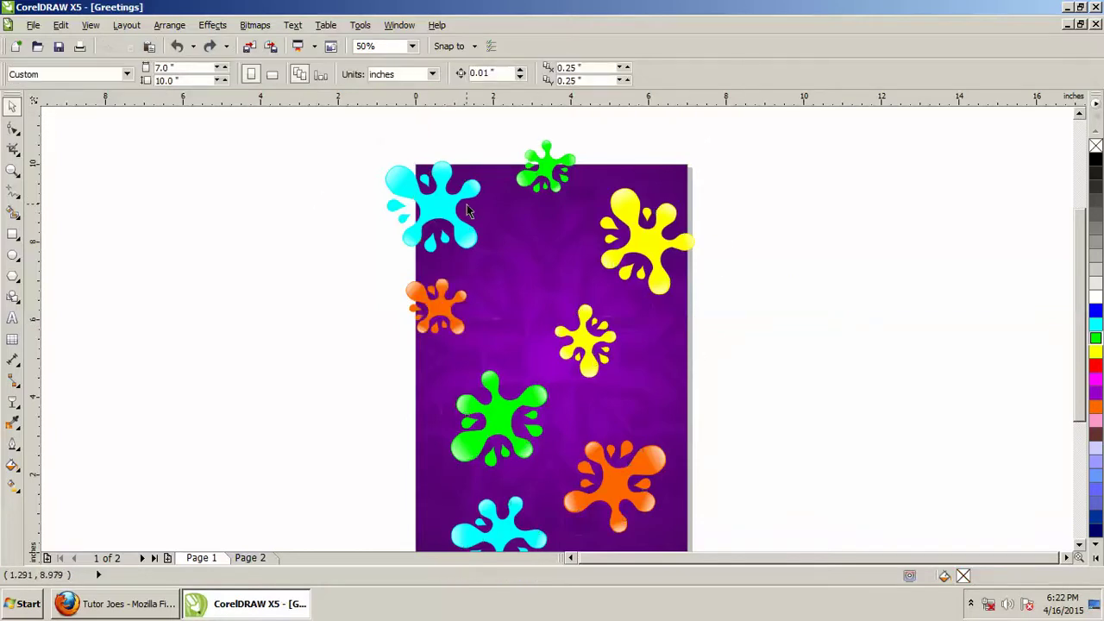
# - Shift-select all eight splats and group them with Arrange > Group
pyautogui.click(437, 210)
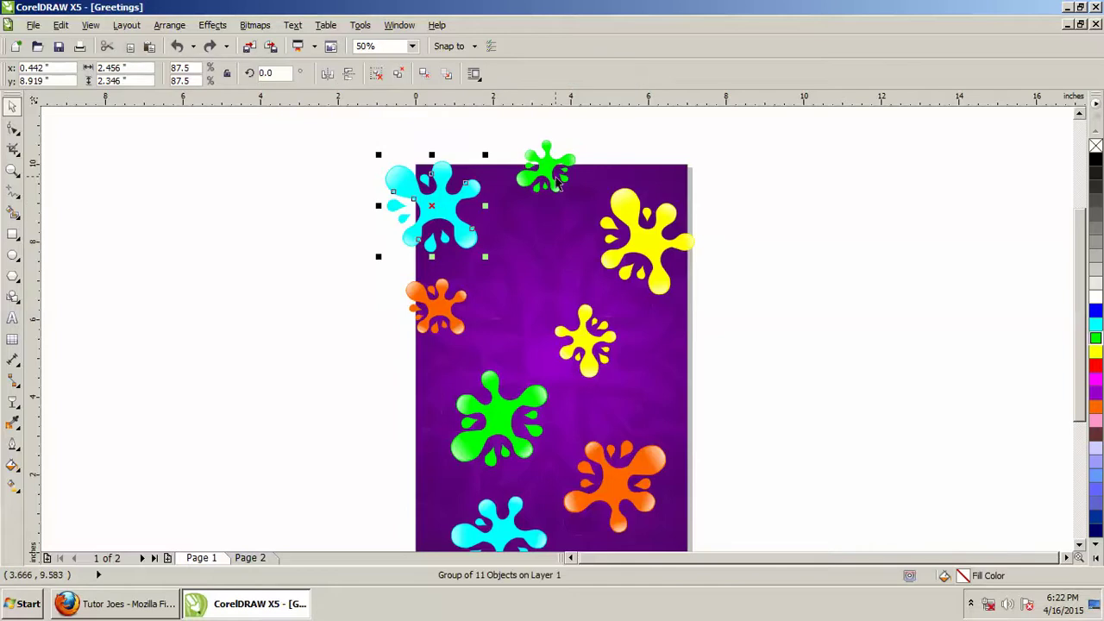
pyautogui.keyDown('shift'); pyautogui.click(546, 169); pyautogui.keyUp('shift')
pyautogui.keyDown('shift'); pyautogui.click(646, 246); pyautogui.keyUp('shift')
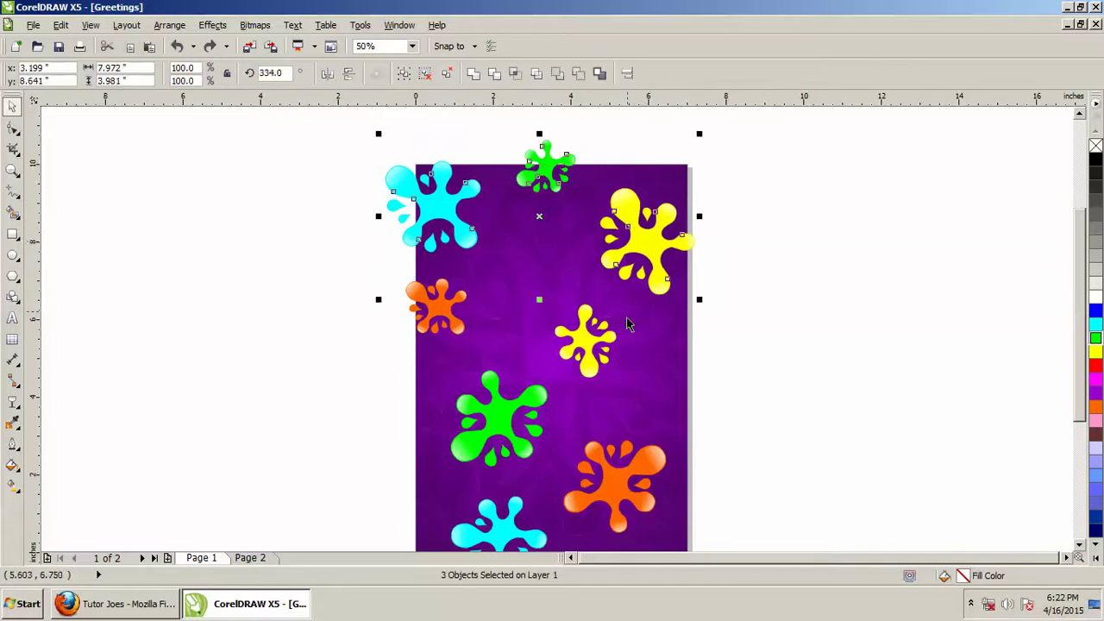
pyautogui.keyDown('shift'); pyautogui.click(583, 346); pyautogui.keyUp('shift')
pyautogui.keyDown('shift'); pyautogui.click(445, 313); pyautogui.keyUp('shift')
pyautogui.keyDown('shift'); pyautogui.click(496, 419); pyautogui.keyUp('shift')
pyautogui.keyDown('shift'); pyautogui.click(609, 480); pyautogui.keyUp('shift')
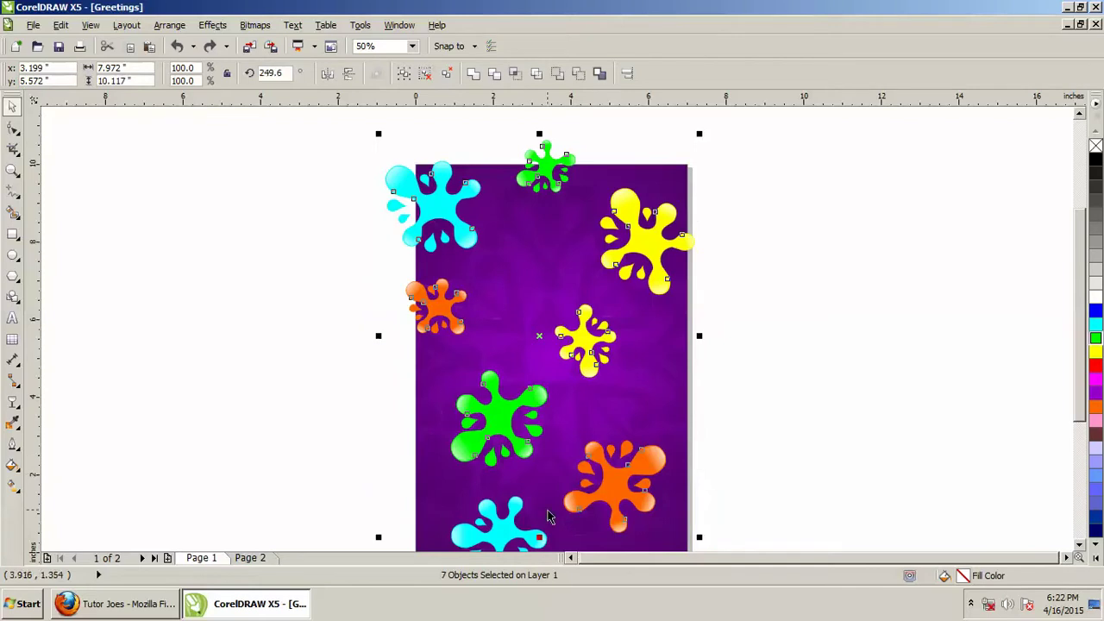
pyautogui.keyDown('shift'); pyautogui.click(509, 539); pyautogui.keyUp('shift')
pyautogui.click(169, 25)
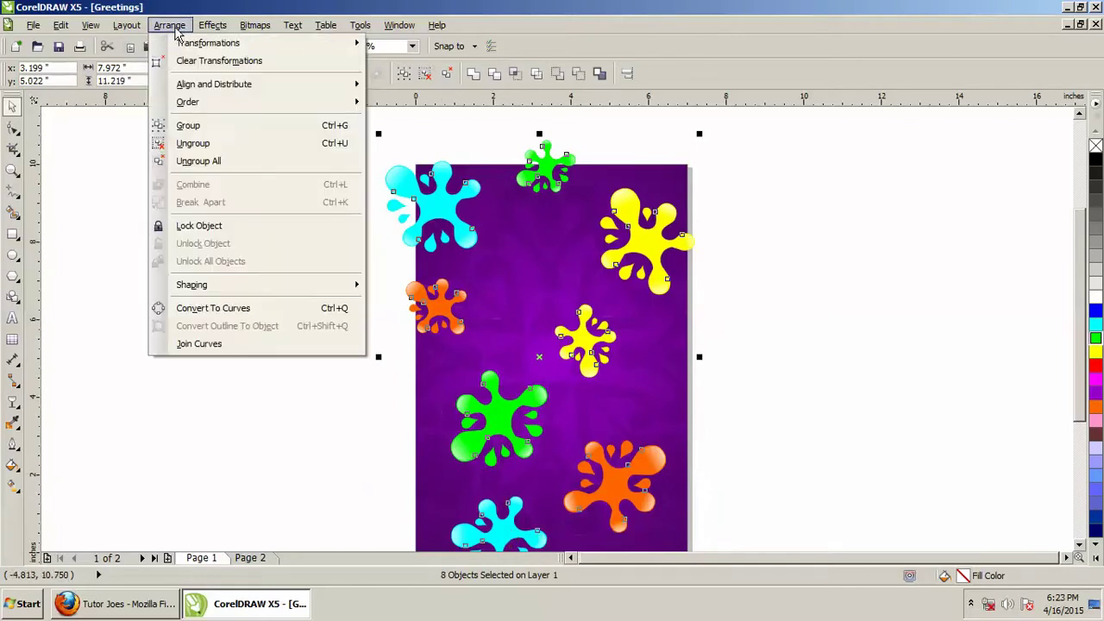
pyautogui.click(205, 126)
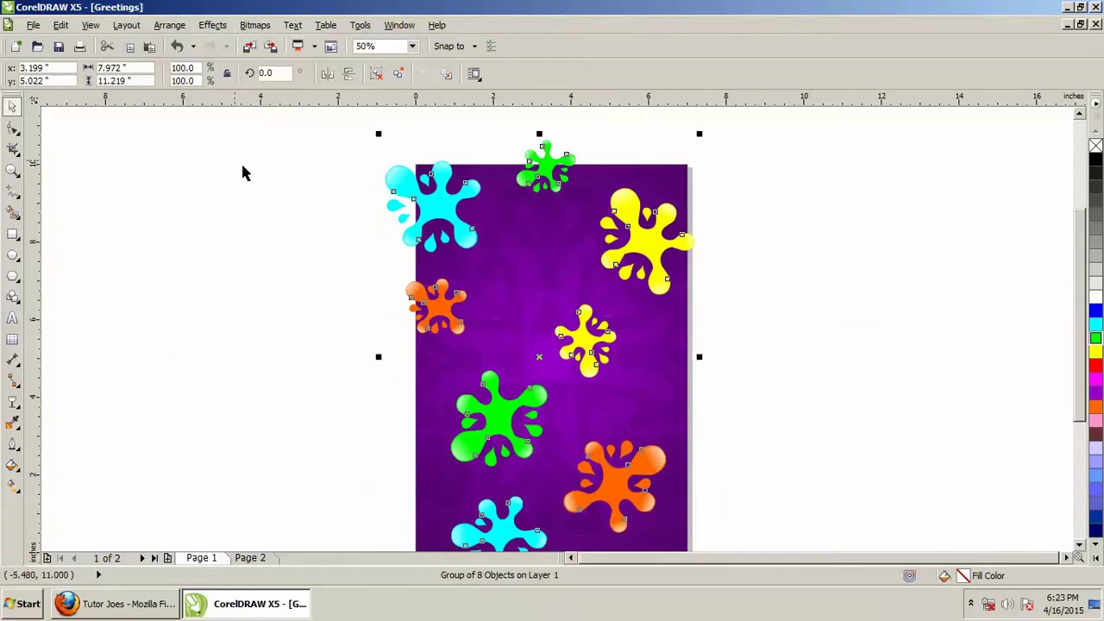
# - Position the splat group over the card and send it behind the purple background
pyautogui.moveTo(427, 235); pyautogui.dragTo(333, 234)
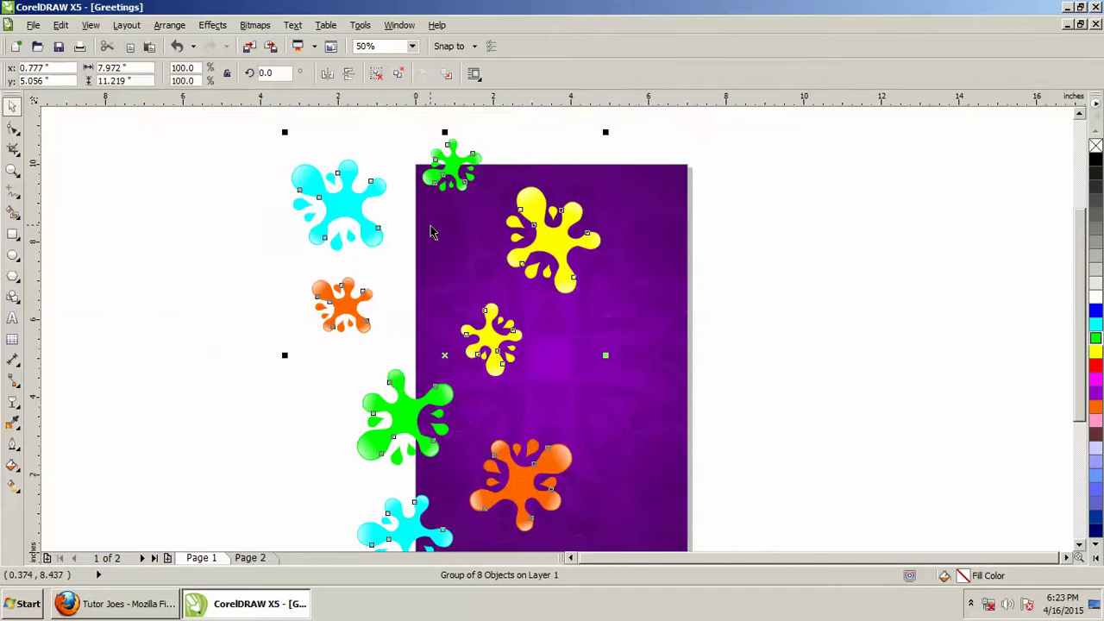
pyautogui.moveTo(432, 233); pyautogui.dragTo(526, 235)
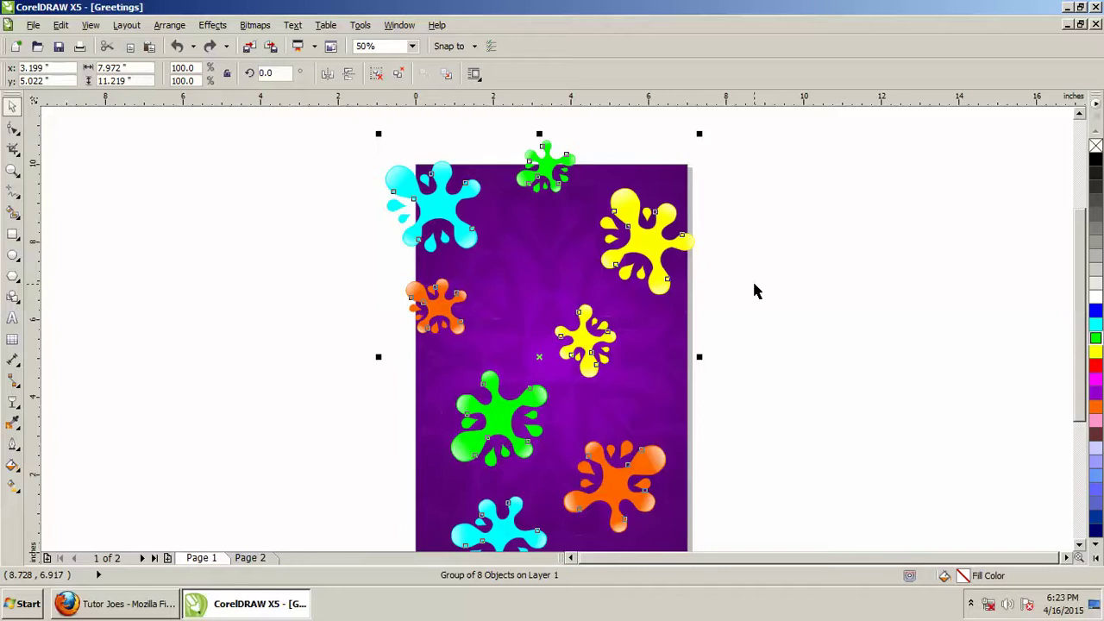
pyautogui.press('Right')
pyautogui.press('Right')
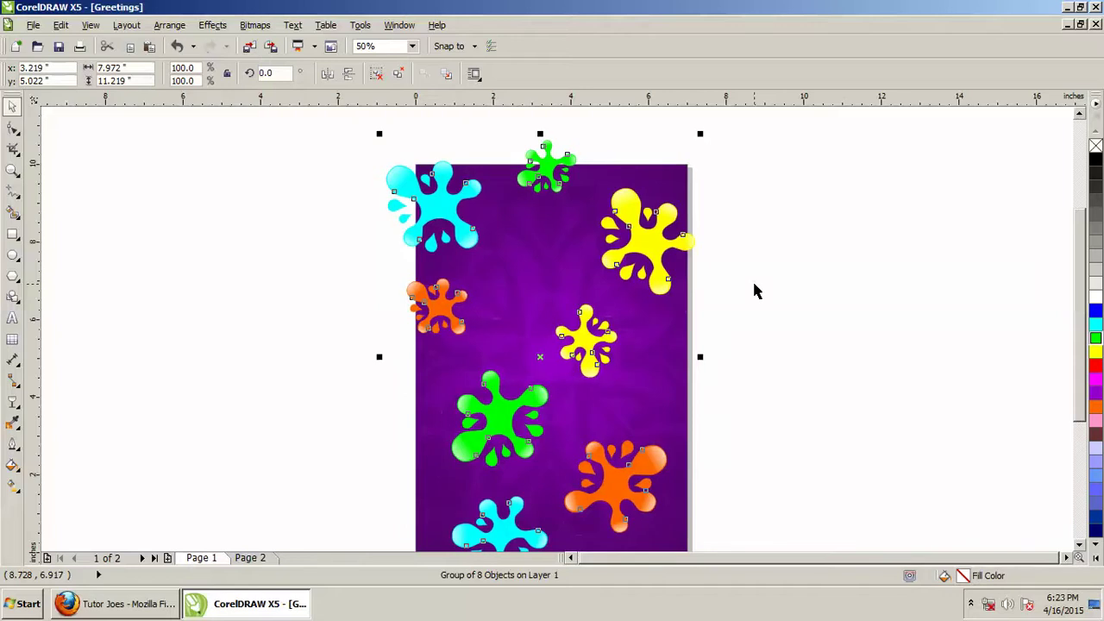
pyautogui.click(170, 26)
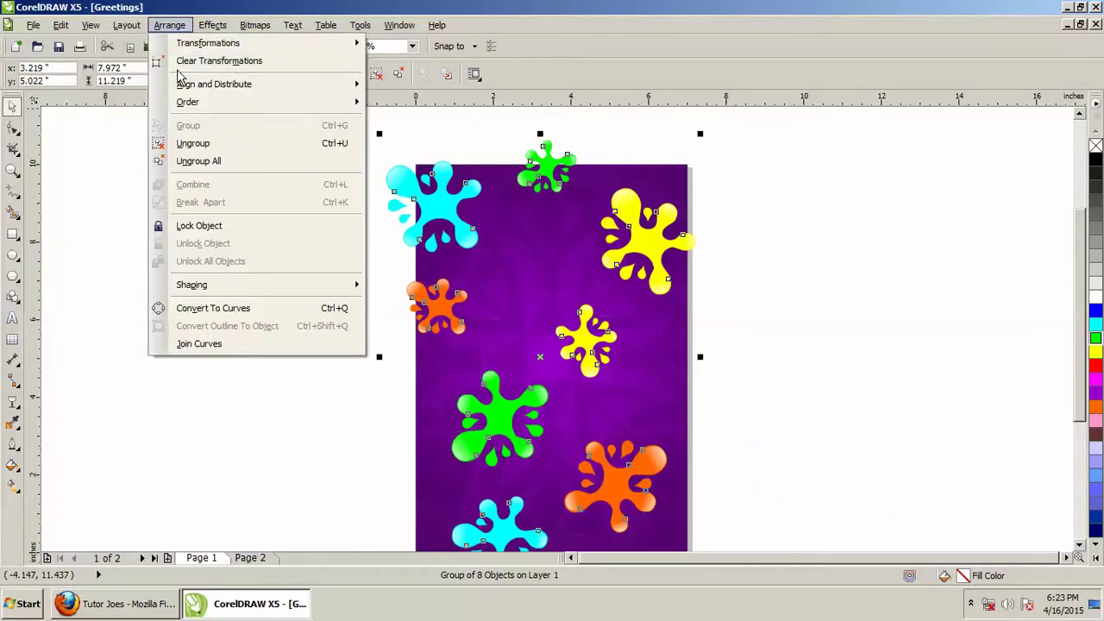
pyautogui.moveTo(187, 102)
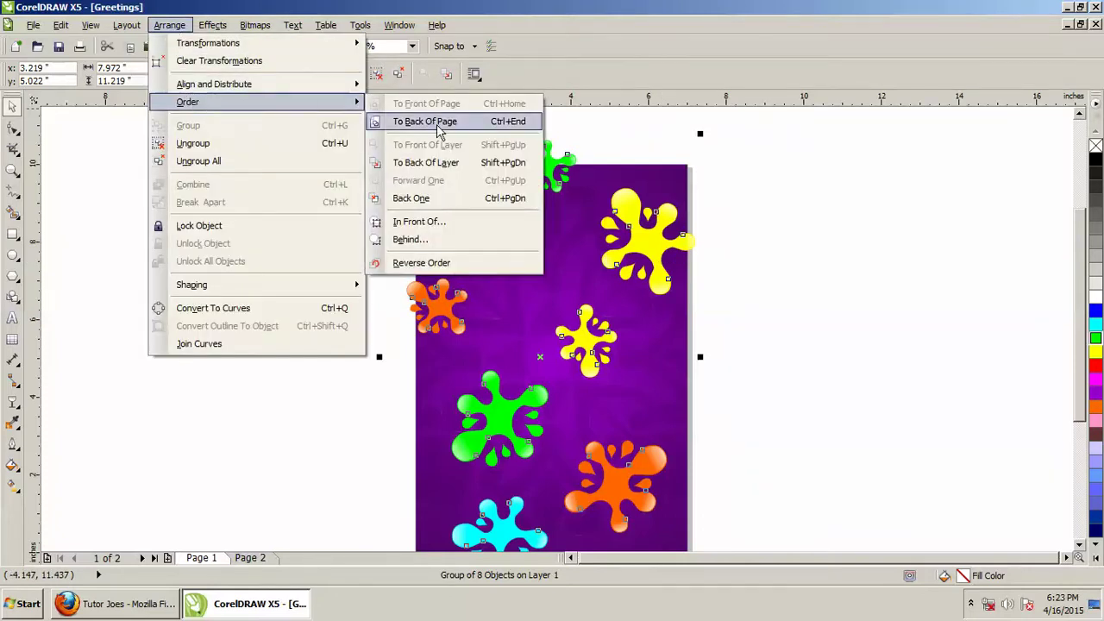
pyautogui.click(440, 130)
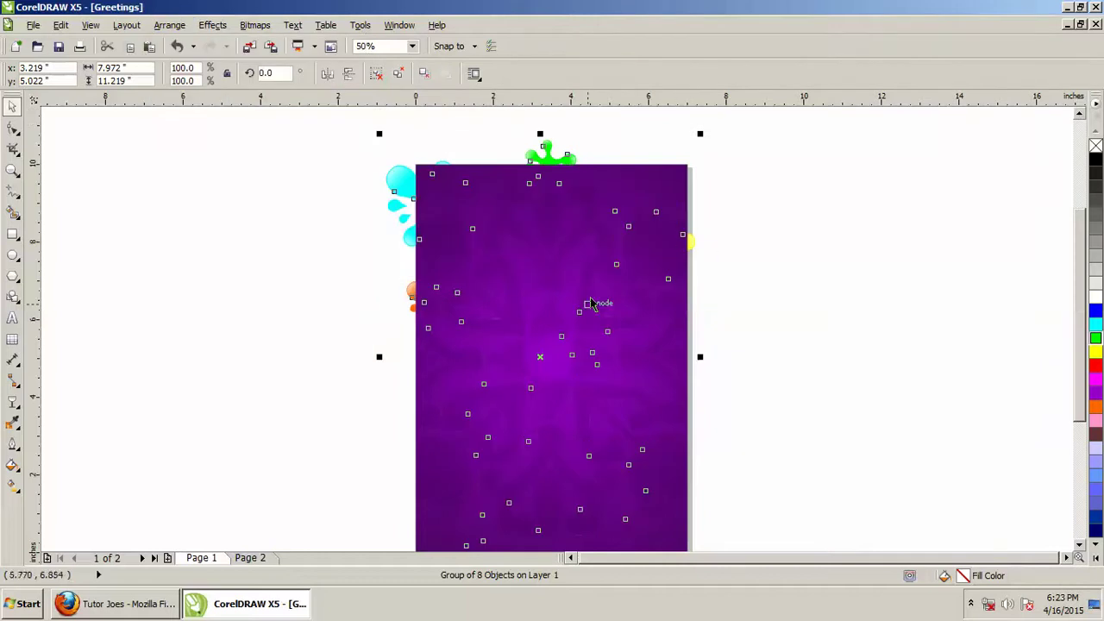
# - PowerClip the splat group inside the purple background rectangle using Place Inside Container
pyautogui.click(229, 32)
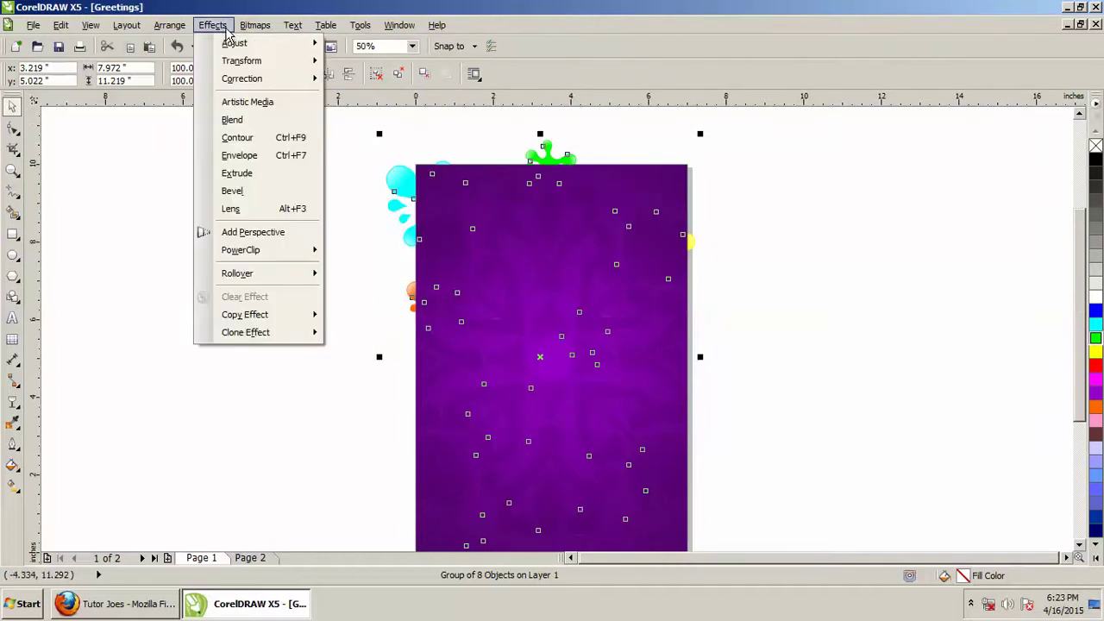
pyautogui.moveTo(242, 250)
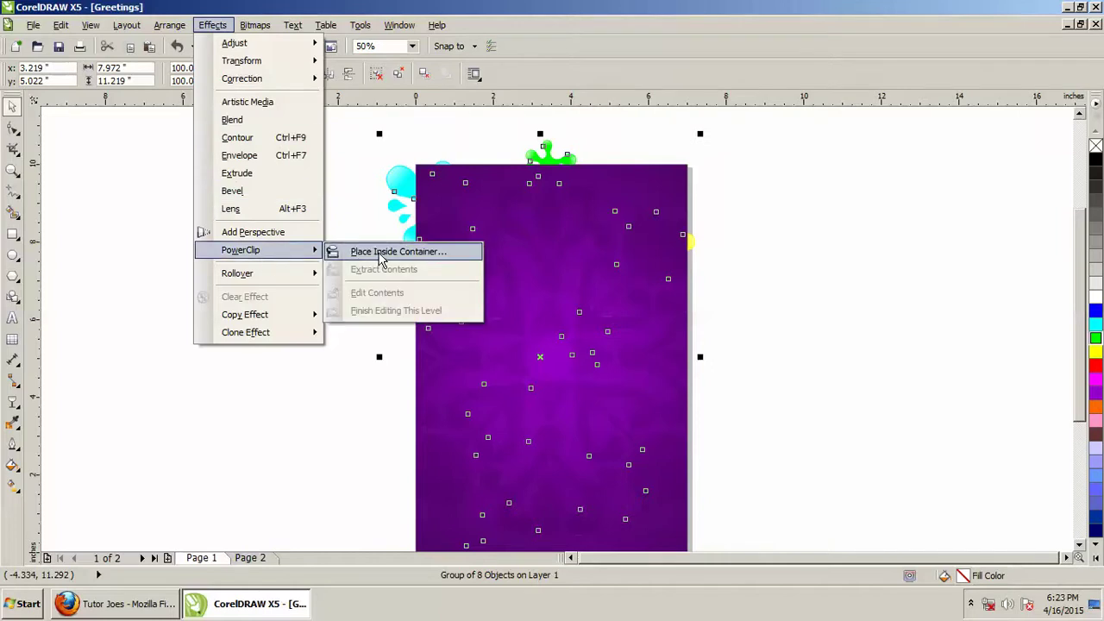
pyautogui.click(380, 252)
pyautogui.click(501, 331)
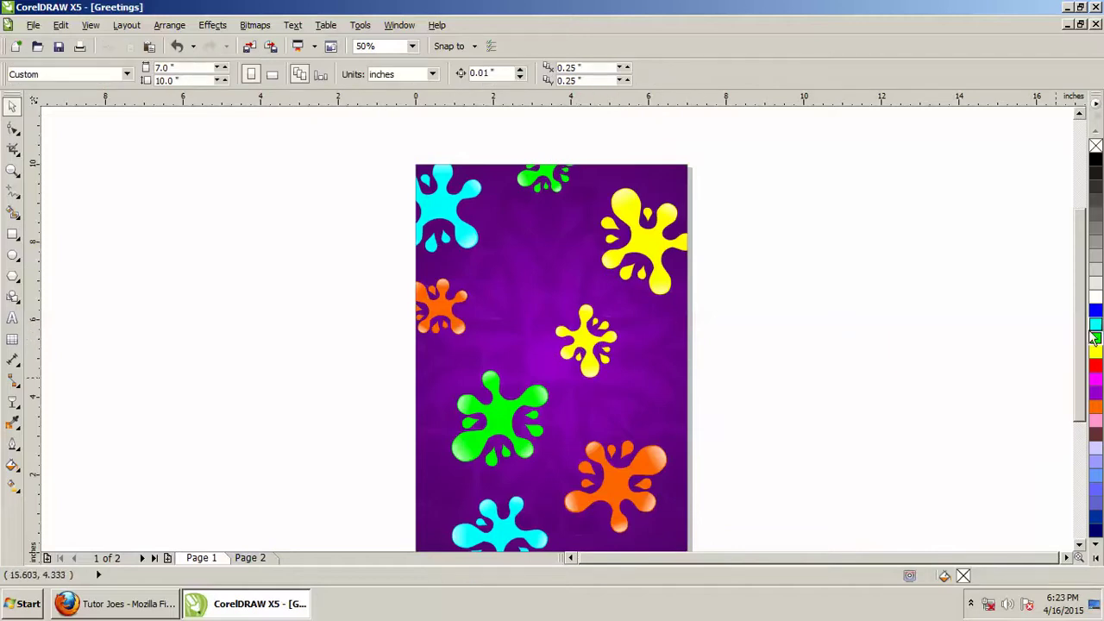
pyautogui.moveTo(1075, 369); pyautogui.dragTo(1068, 390)
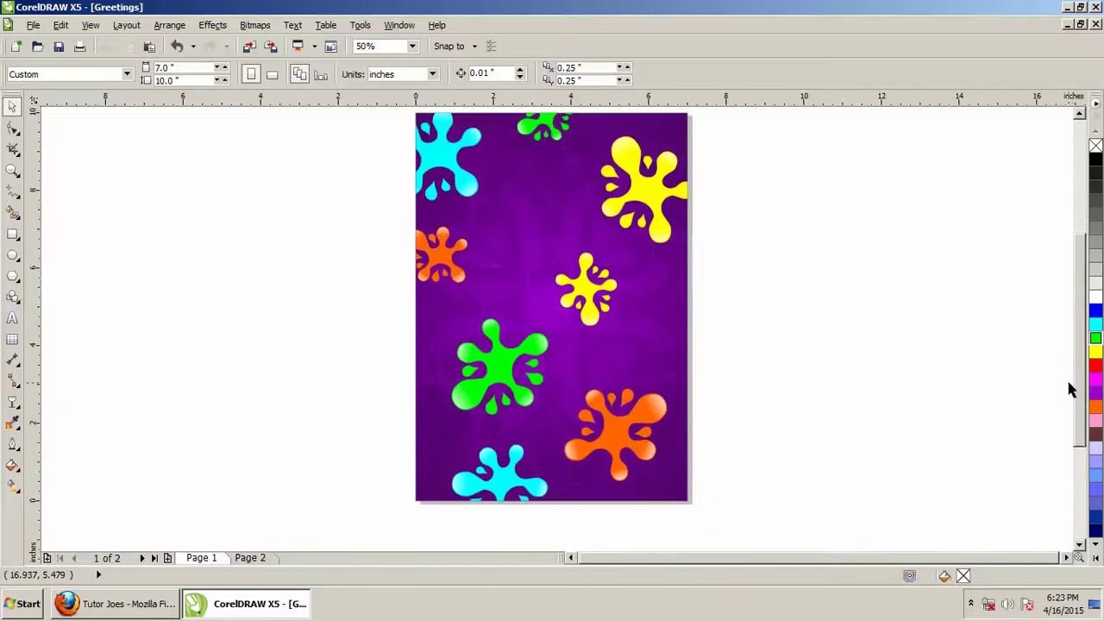
pyautogui.click(1079, 113)
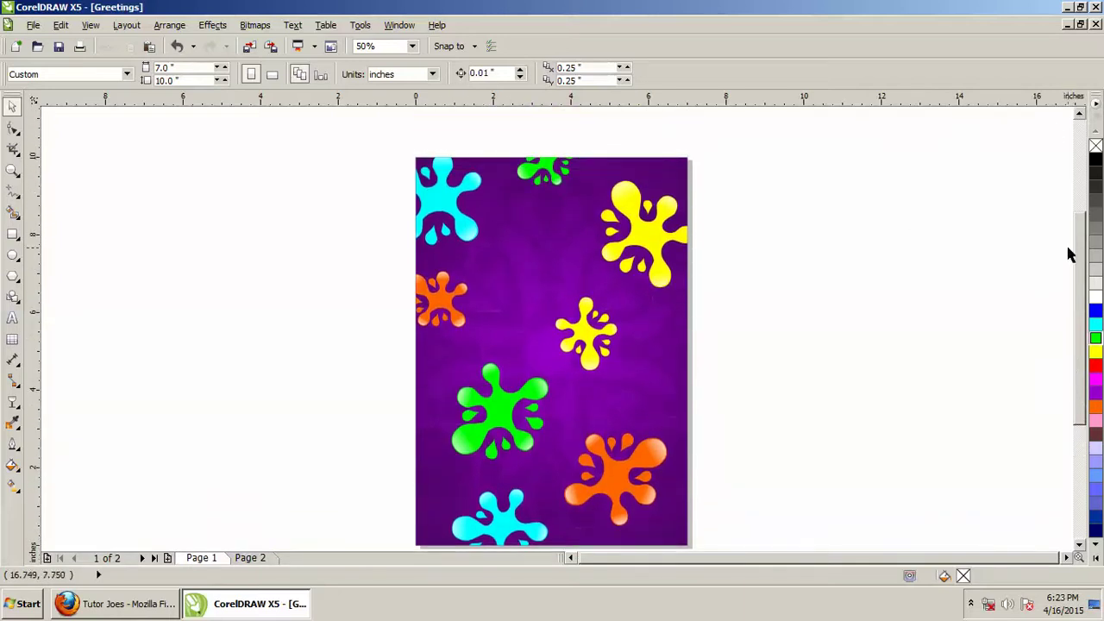
pyautogui.moveTo(1078, 263); pyautogui.dragTo(1080, 274)
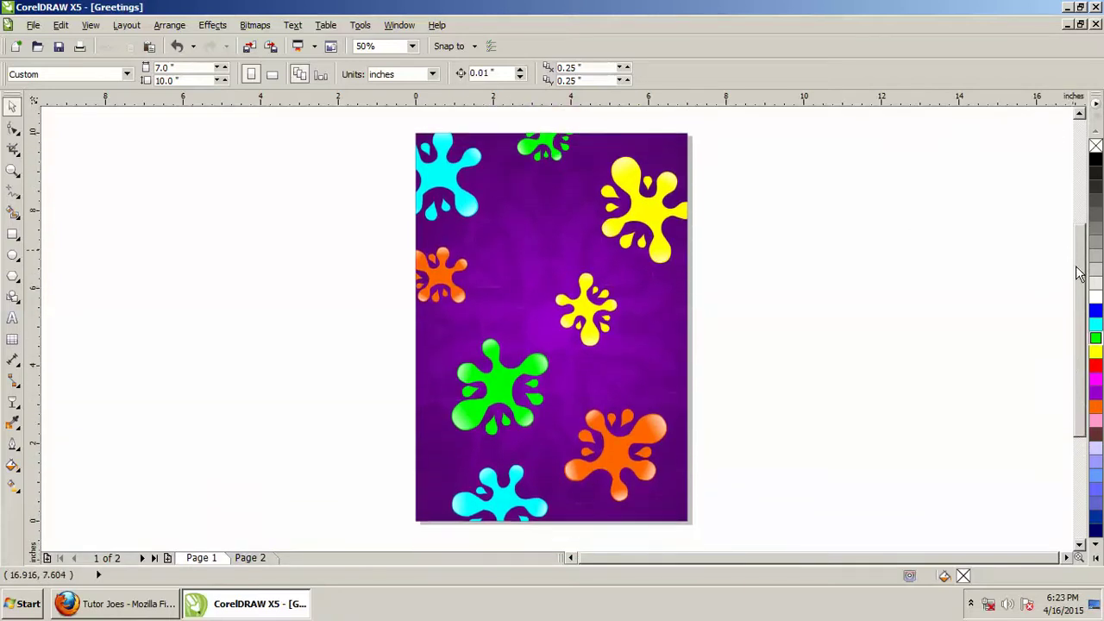
# - Draw a tall thin rectangle and move it off the page to the left
pyautogui.click(14, 235)
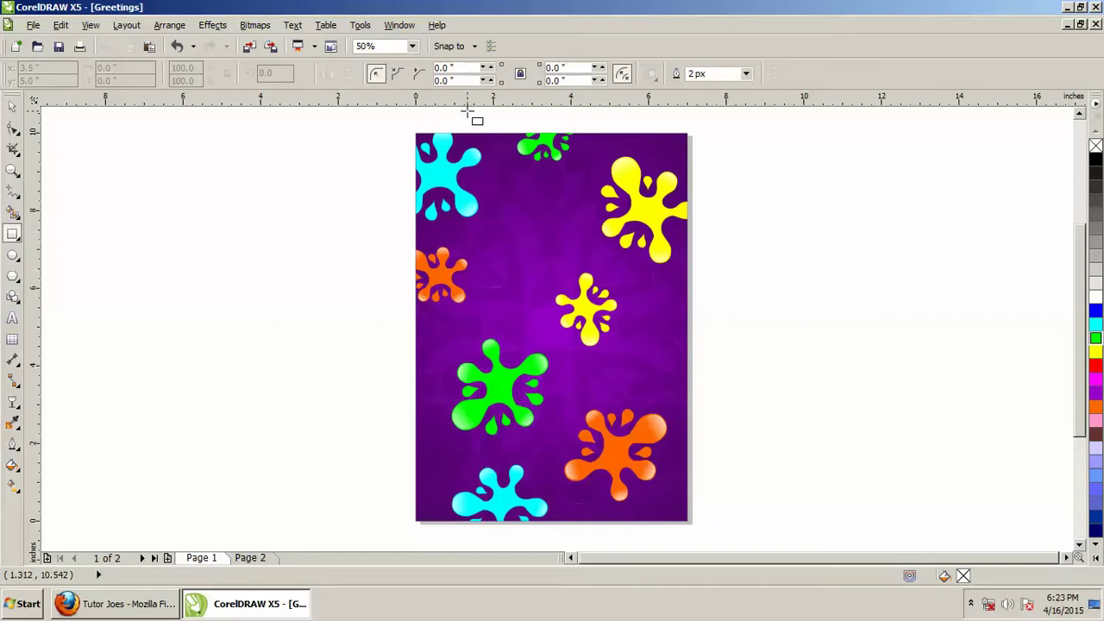
pyautogui.moveTo(480, 123); pyautogui.dragTo(493, 542)
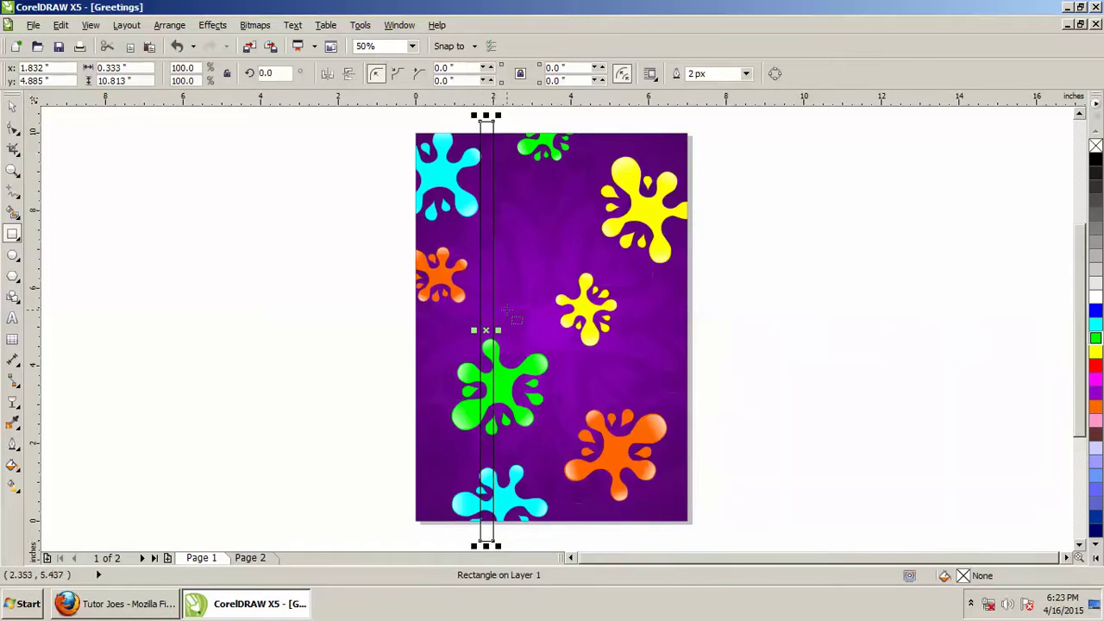
pyautogui.click(14, 106)
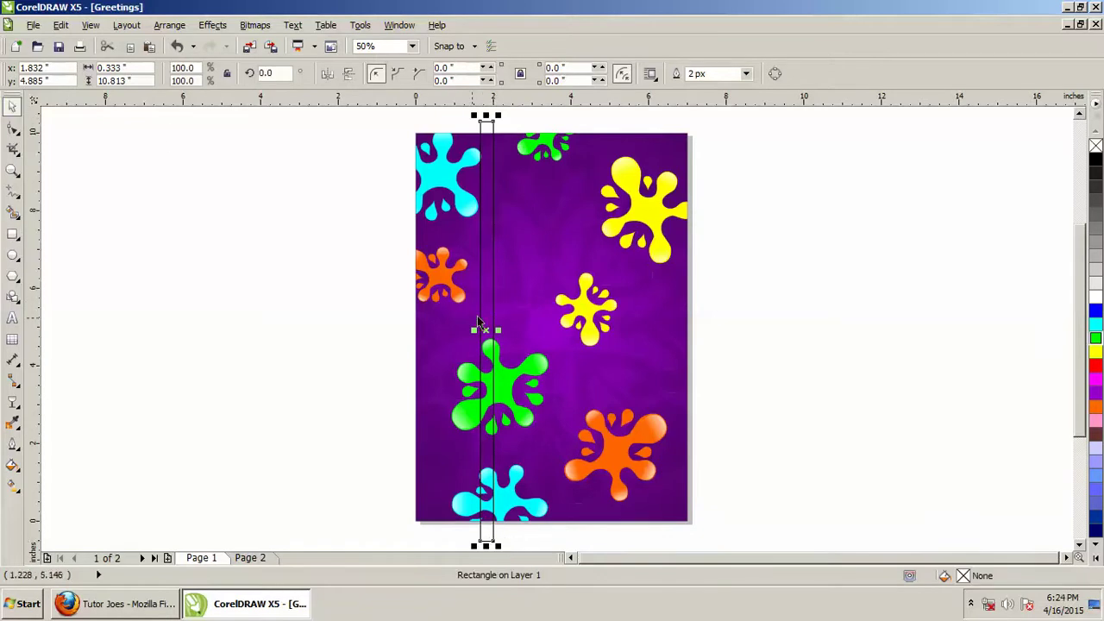
pyautogui.moveTo(481, 304); pyautogui.dragTo(232, 301)
pyautogui.scroll(-1, 228, 300)
pyautogui.scroll(1, 223, 299)
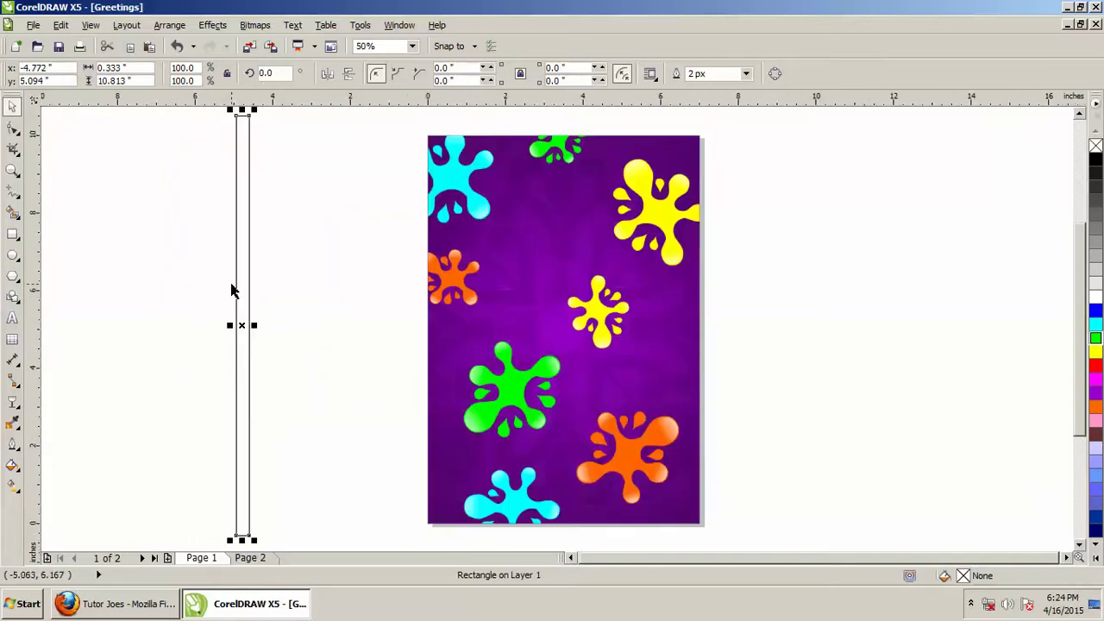
pyautogui.scroll(1, 236, 283)
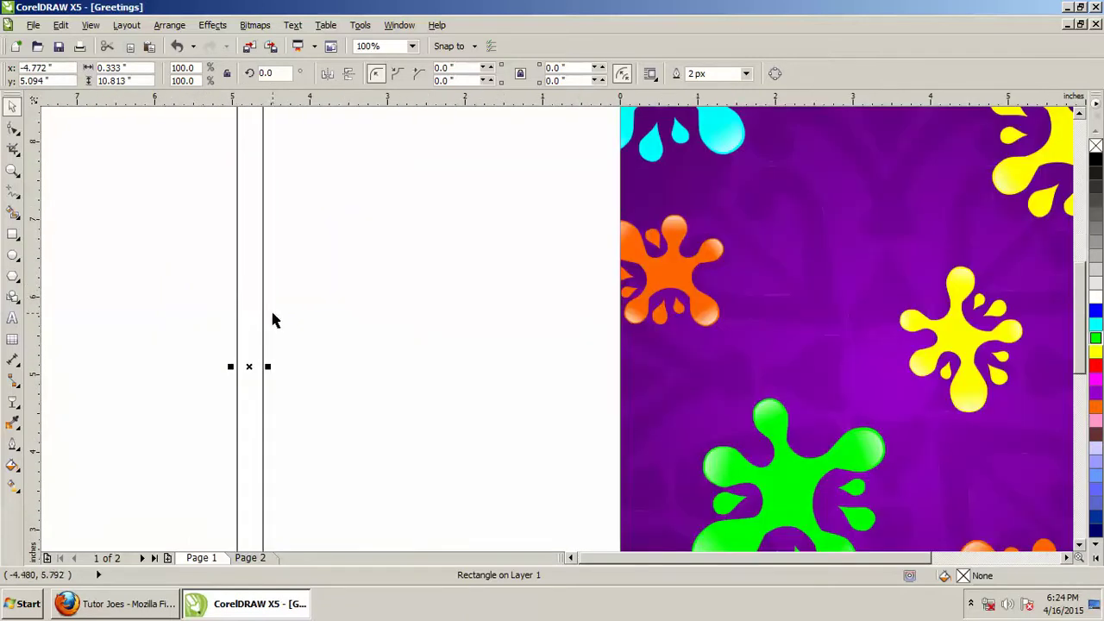
pyautogui.scroll(-1, 253, 328)
pyautogui.scroll(1, 254, 328)
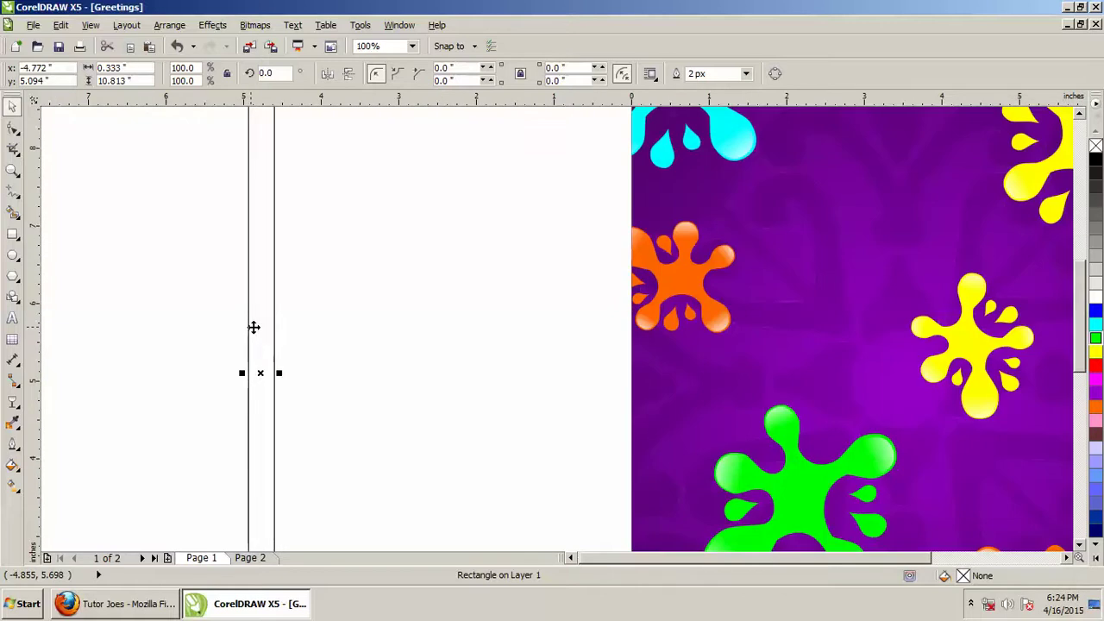
# - Duplicate the rectangle with Ctrl+D into five side-by-side strips, each about 0.333" wide
pyautogui.hotkey('ctrl', 'd')
pyautogui.press('Right')
pyautogui.press('Right')
pyautogui.scroll(1, 254, 327)
pyautogui.scroll(1, 285, 340)
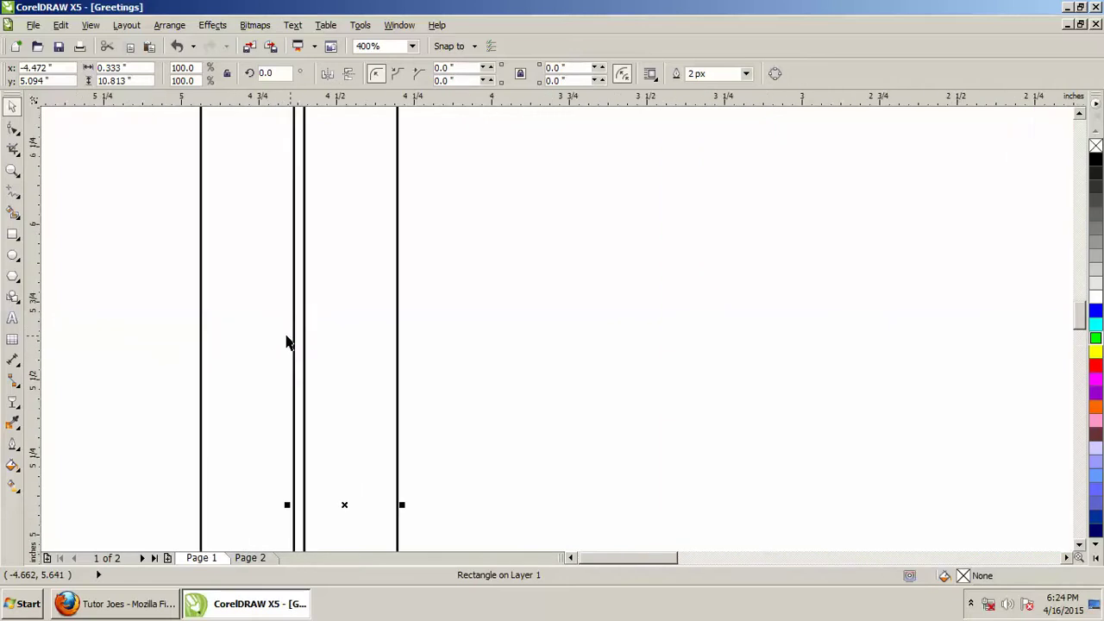
pyautogui.press('Right')
pyautogui.press('Right')
pyautogui.press('Right')
pyautogui.press('Right')
pyautogui.press('Right')
pyautogui.press('Right')
pyautogui.press('Right')
pyautogui.press('Right')
pyautogui.press('Right')
pyautogui.press('Right')
pyautogui.press('Right')
pyautogui.press('Right')
pyautogui.press('Right')
pyautogui.press('Right')
pyautogui.press('Right')
pyautogui.press('Right')
pyautogui.press('Right')
pyautogui.press('Right')
pyautogui.press('Right')
pyautogui.press('Right')
pyautogui.press('Right')
pyautogui.press('Right')
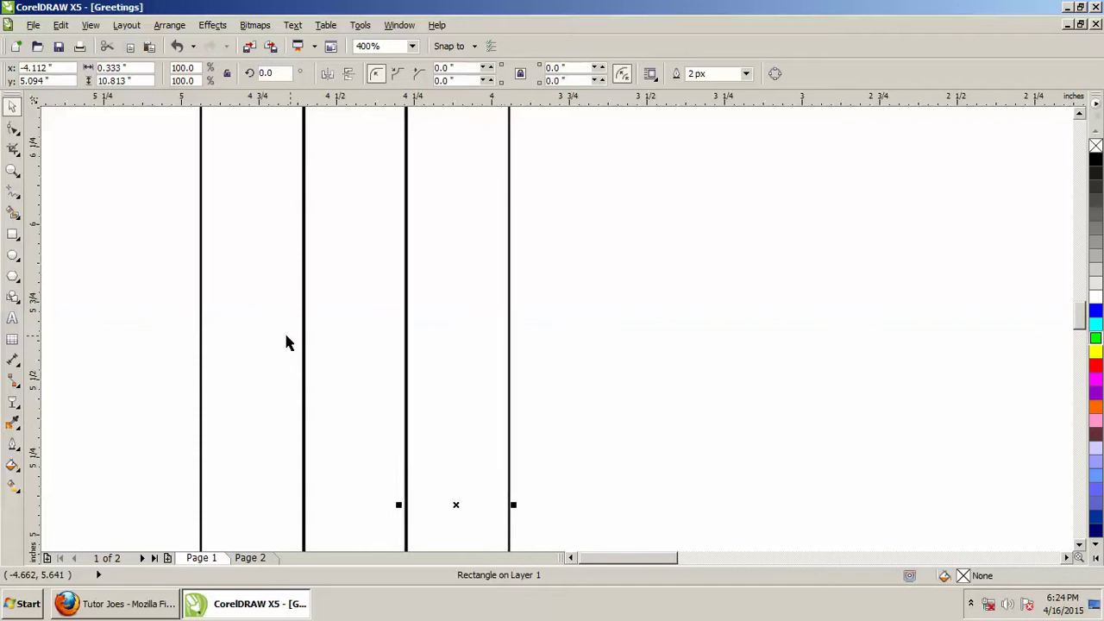
pyautogui.press('Right')
pyautogui.press('Right')
pyautogui.press('Right')
pyautogui.press('Right')
pyautogui.press('Right')
pyautogui.press('Right')
pyautogui.press('Right')
pyautogui.press('Right')
pyautogui.press('Right')
pyautogui.press('Right')
pyautogui.press('Right')
pyautogui.press('Right')
pyautogui.press('Right')
pyautogui.press('Right')
pyautogui.press('Right')
pyautogui.press('Right')
pyautogui.press('Right')
pyautogui.press('Right')
pyautogui.press('Right')
pyautogui.press('Right')
pyautogui.press('Right')
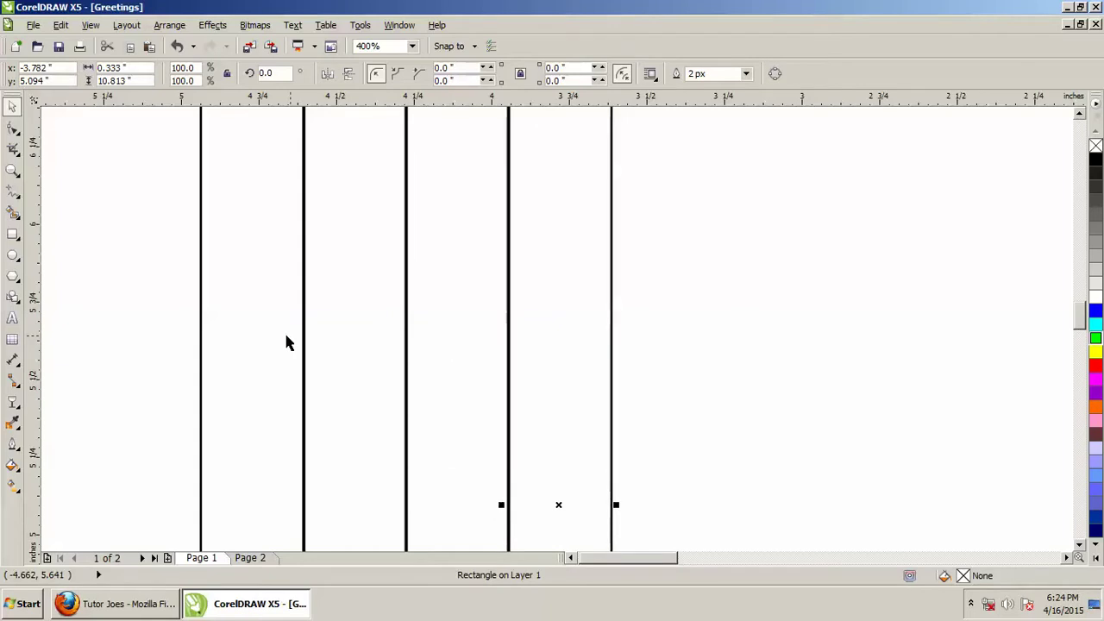
pyautogui.press('Right')
pyautogui.press('Right')
pyautogui.press('Right')
pyautogui.press('Right')
pyautogui.press('Right')
pyautogui.press('Right')
pyautogui.press('Right')
pyautogui.press('Right')
pyautogui.press('Right')
pyautogui.press('Right')
pyautogui.press('Right')
pyautogui.press('Right')
pyautogui.press('Right')
pyautogui.press('Right')
pyautogui.press('Right')
pyautogui.press('Right')
pyautogui.press('Right')
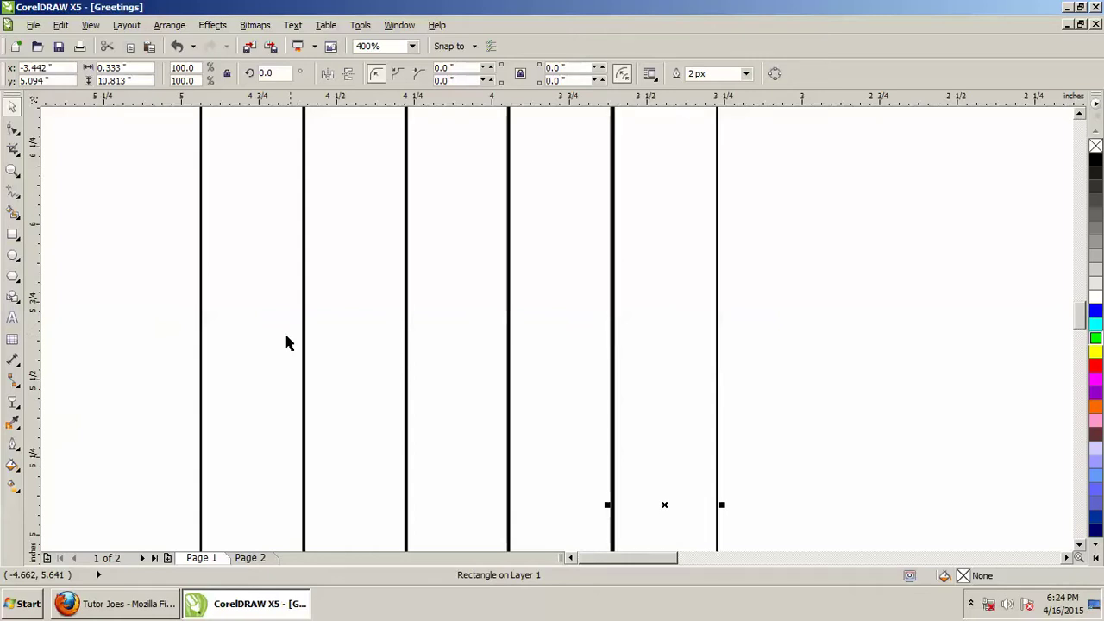
pyautogui.scroll(-1, 287, 342)
pyautogui.scroll(-1, 288, 343)
pyautogui.click(443, 321)
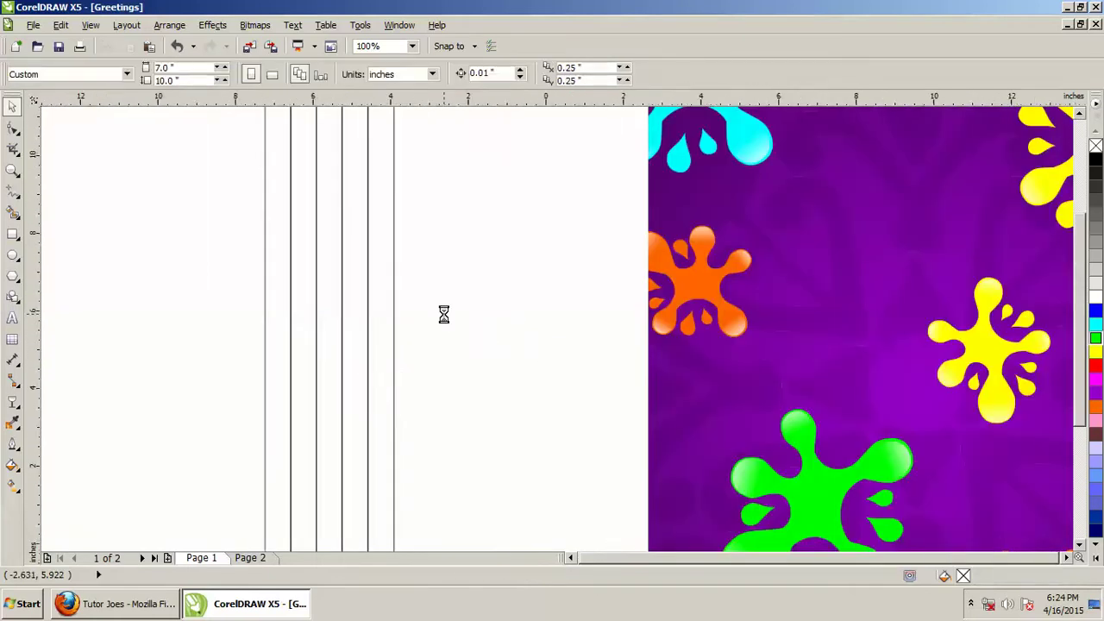
# - Marquee-select the five thin strips beside the card and group them with Arrange > Group
pyautogui.scroll(-1, 444, 321)
pyautogui.moveTo(338, 118); pyautogui.dragTo(473, 522)
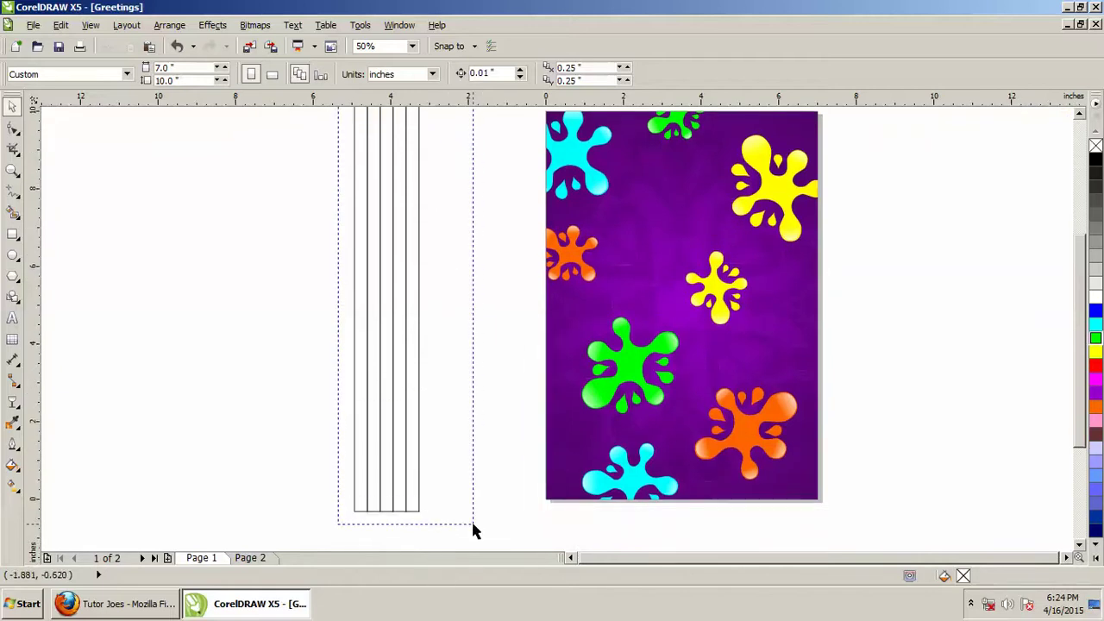
pyautogui.moveTo(474, 522); pyautogui.dragTo(446, 539)
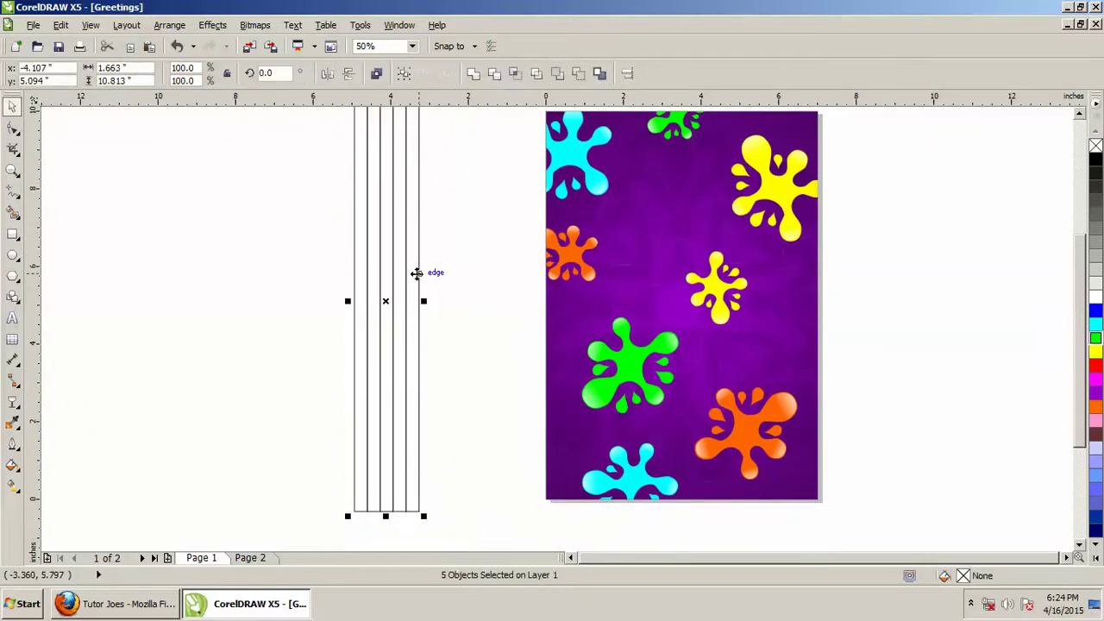
pyautogui.click(1083, 114)
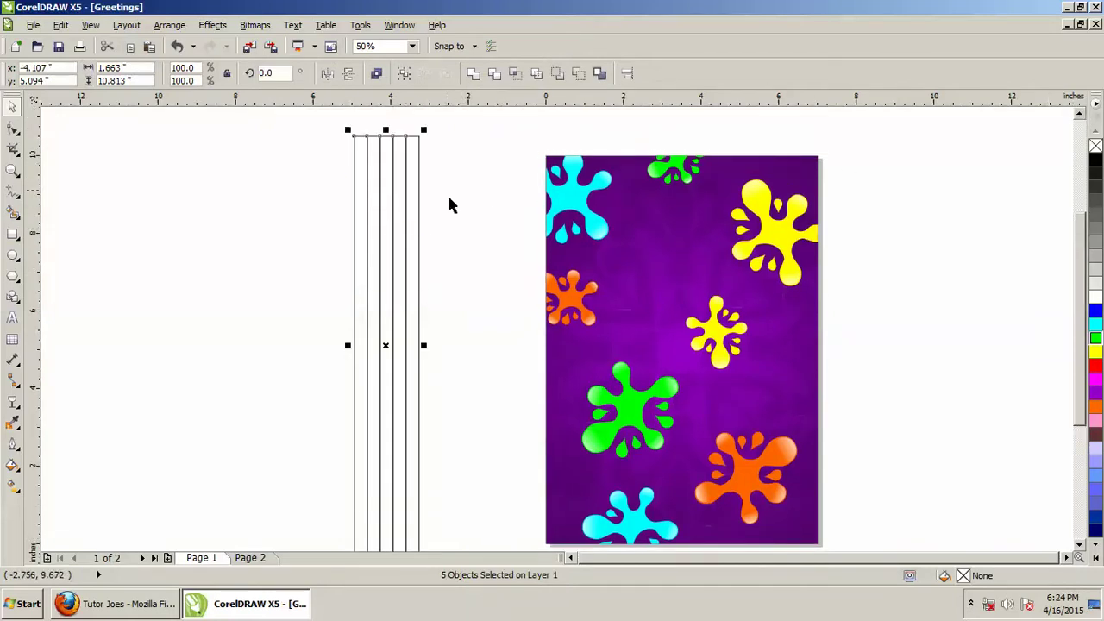
pyautogui.click(169, 25)
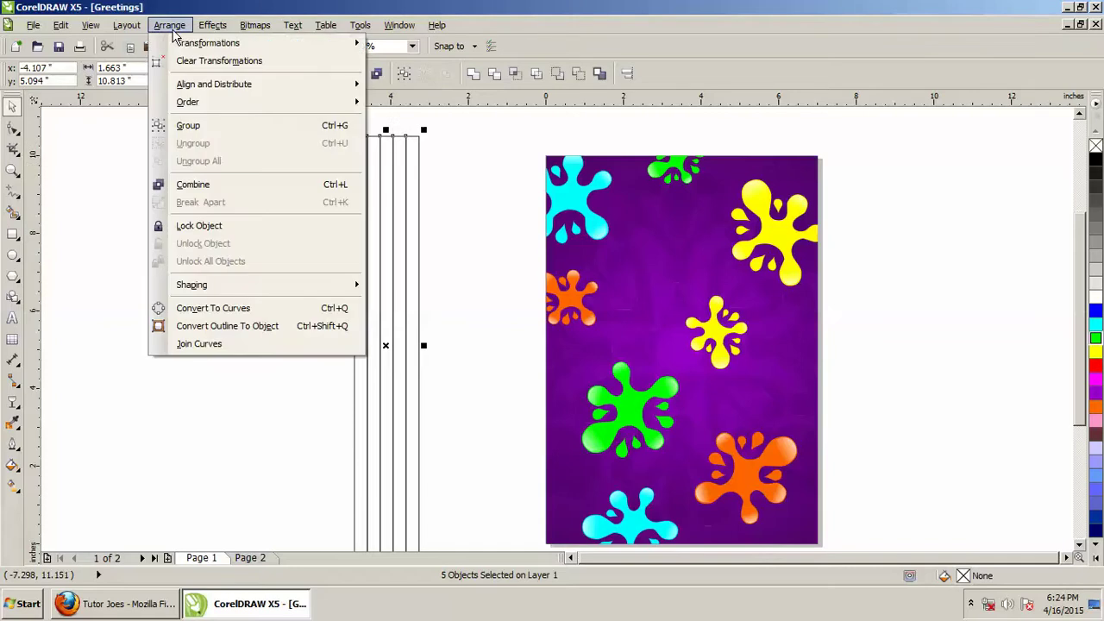
pyautogui.click(188, 126)
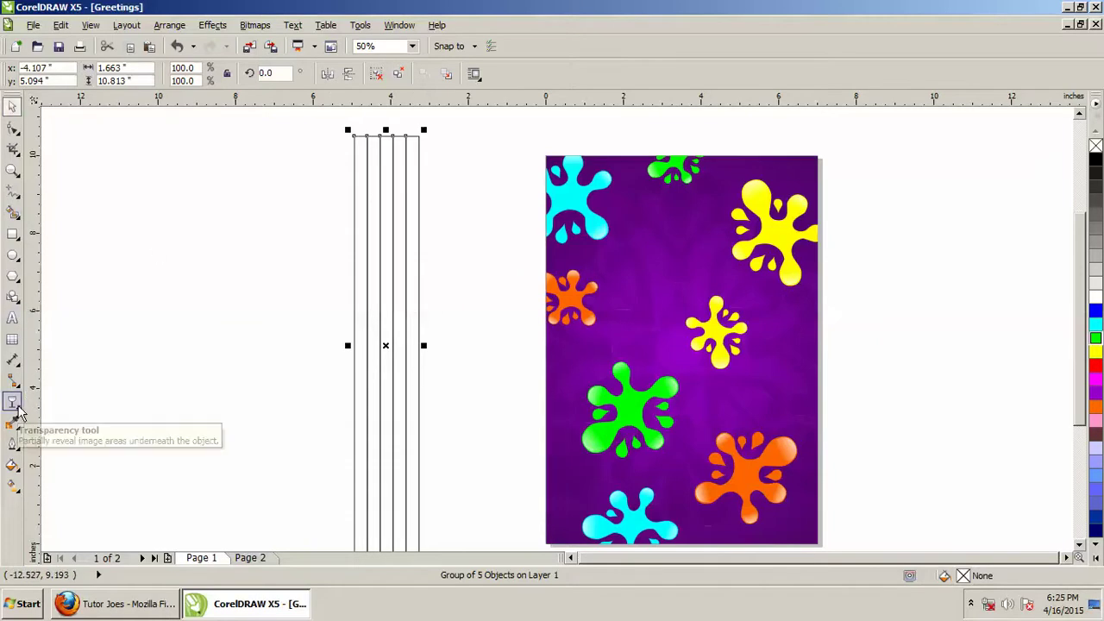
# - Apply an envelope to the five-line group and curve its left and right edges
pyautogui.click(19, 407)
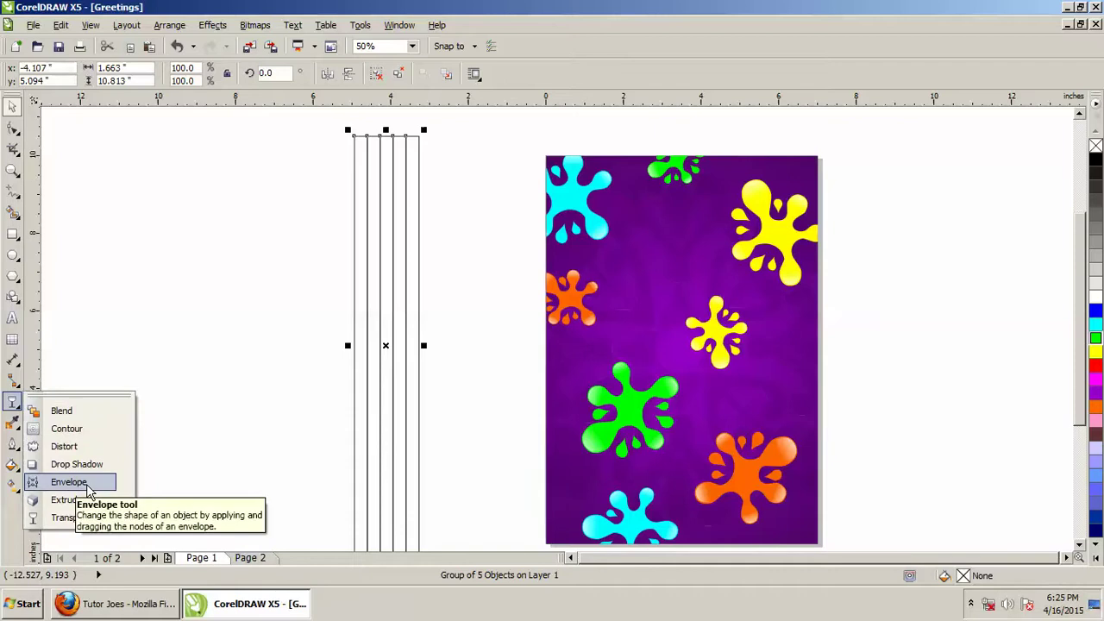
pyautogui.click(70, 482)
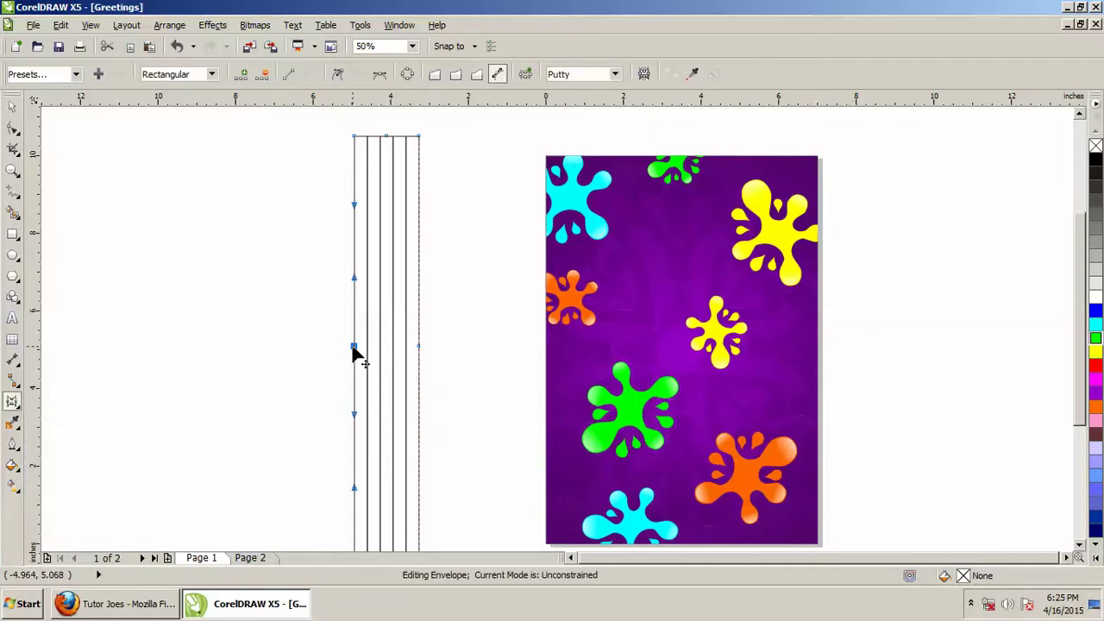
pyautogui.click(354, 345)
pyautogui.moveTo(354, 277); pyautogui.dragTo(319, 226)
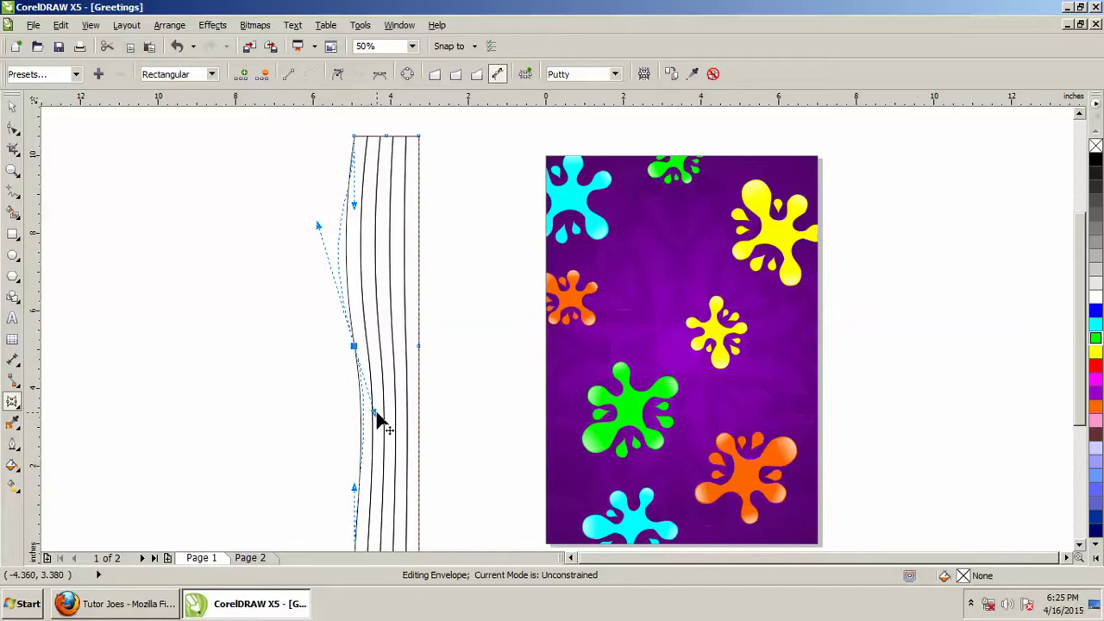
pyautogui.moveTo(377, 414); pyautogui.dragTo(408, 411)
pyautogui.click(419, 347)
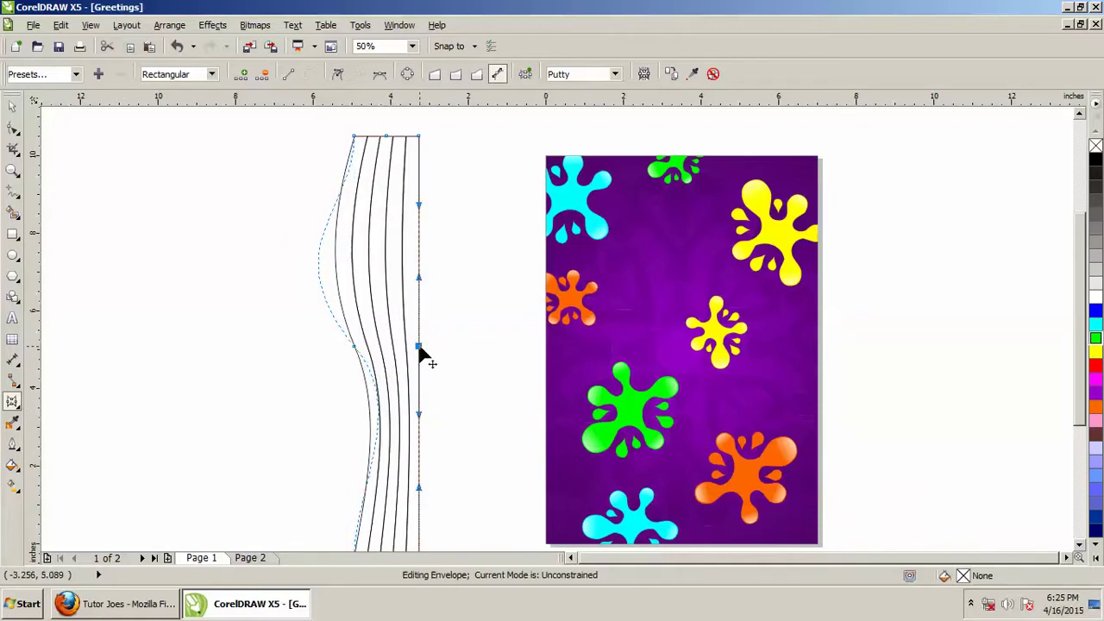
pyautogui.moveTo(419, 281); pyautogui.dragTo(385, 261)
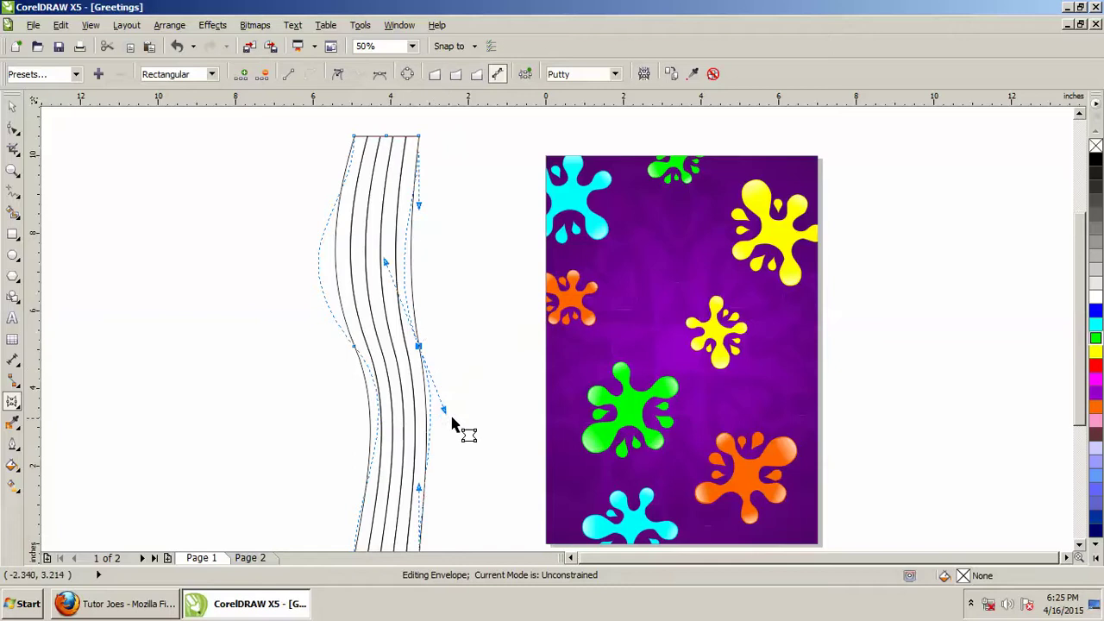
pyautogui.moveTo(445, 411); pyautogui.dragTo(464, 405)
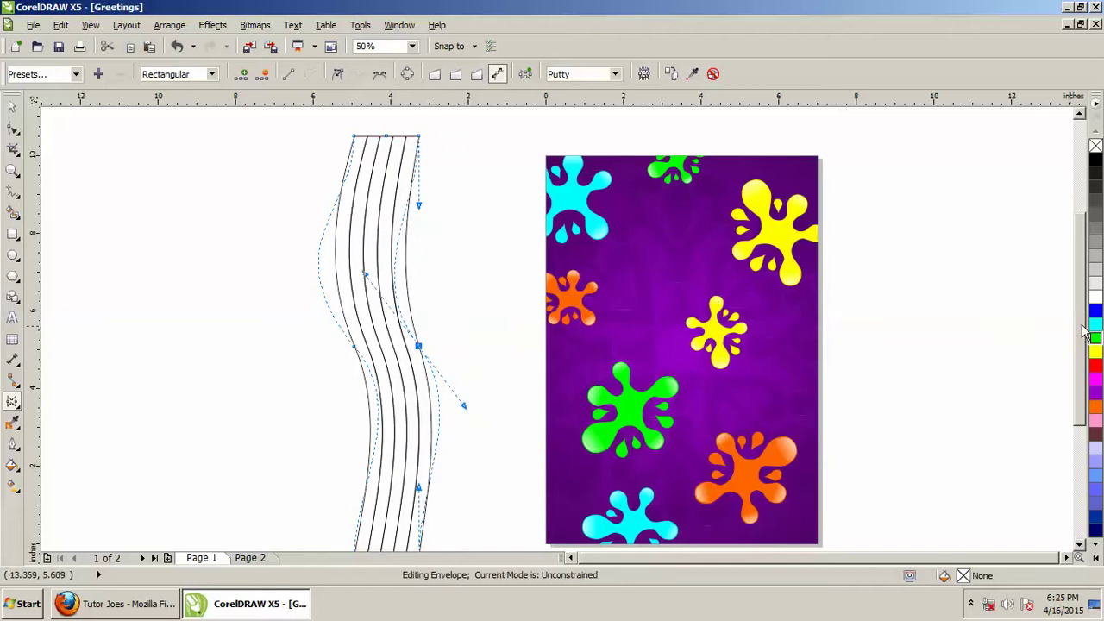
pyautogui.moveTo(1080, 332); pyautogui.dragTo(1080, 369)
pyautogui.click(419, 413)
pyautogui.moveTo(466, 333); pyautogui.dragTo(517, 327)
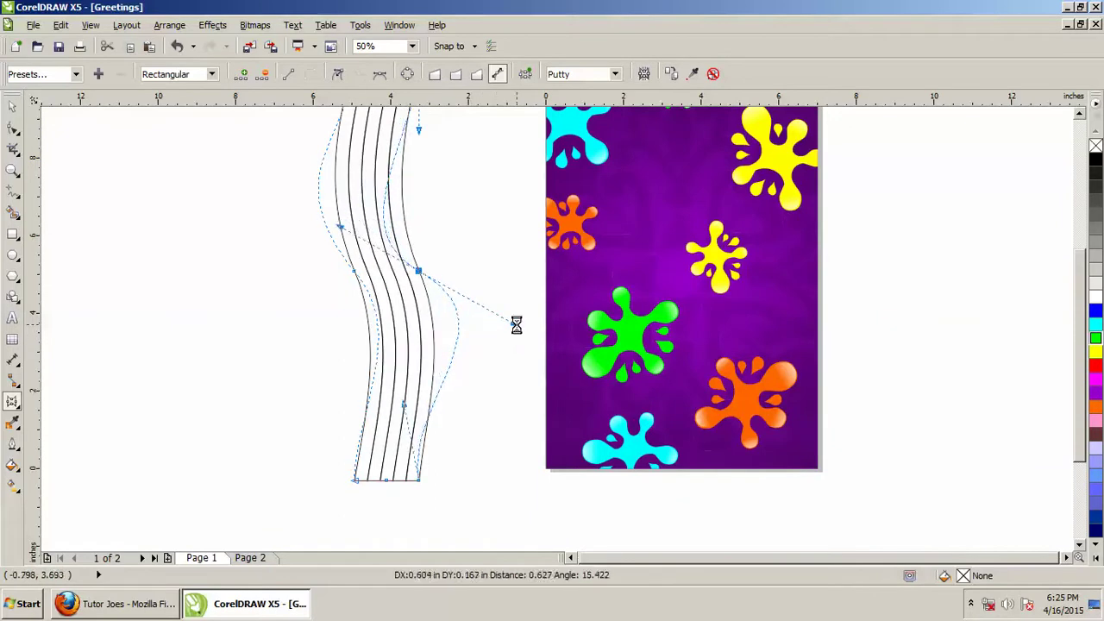
# - Bend the upper and lower envelope edges in and out to form an S-shaped wave
pyautogui.click(354, 272)
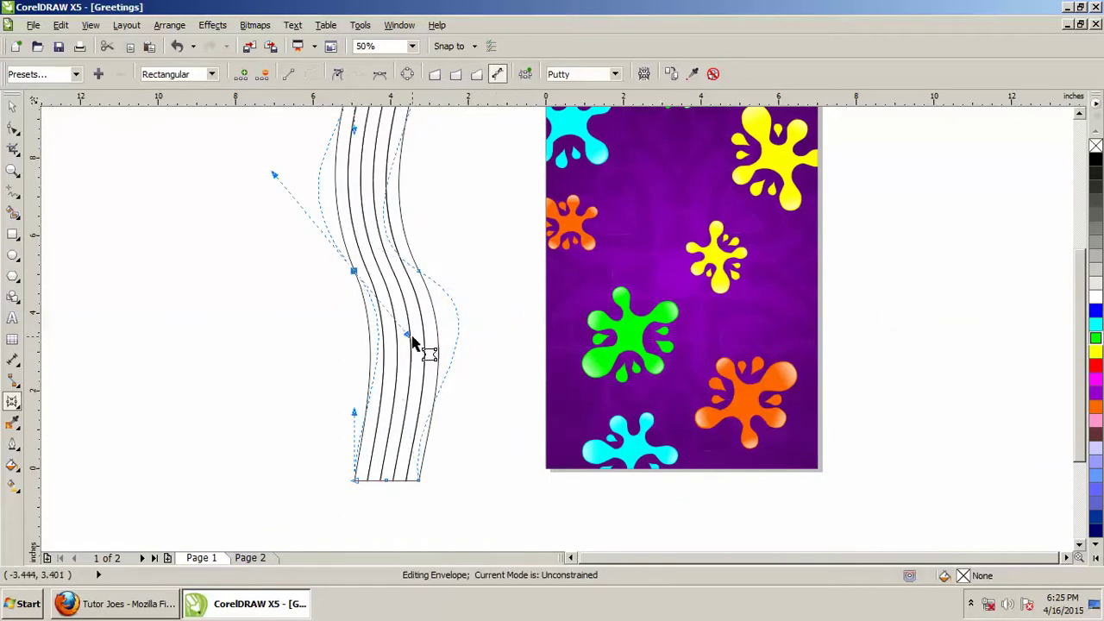
pyautogui.moveTo(415, 344); pyautogui.dragTo(441, 325)
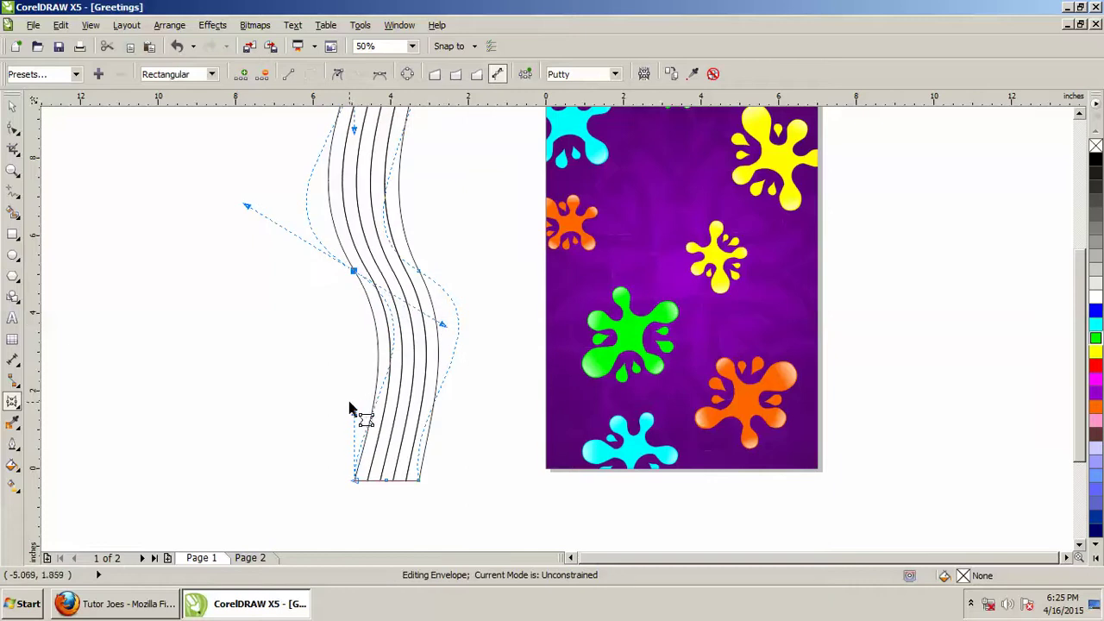
pyautogui.moveTo(351, 412); pyautogui.dragTo(296, 407)
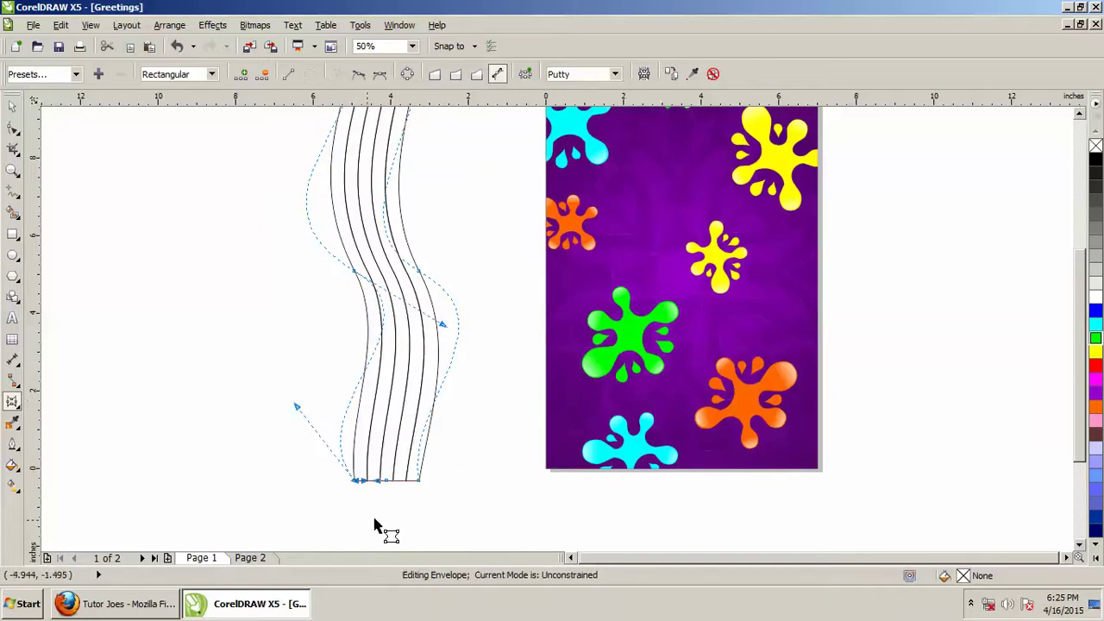
pyautogui.click(419, 482)
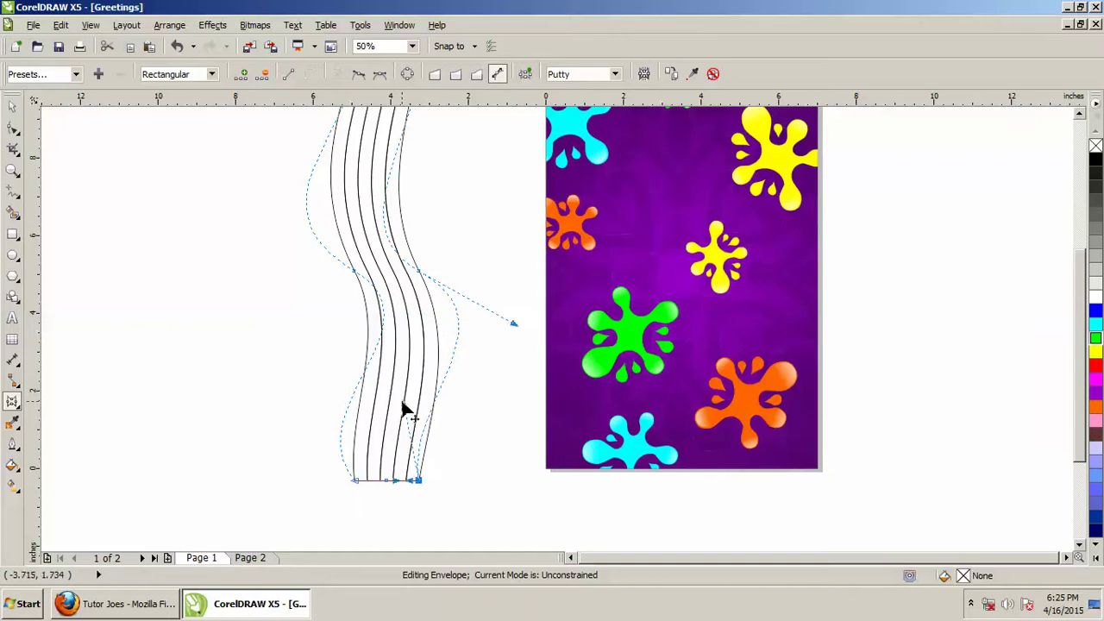
pyautogui.moveTo(406, 411); pyautogui.dragTo(377, 416)
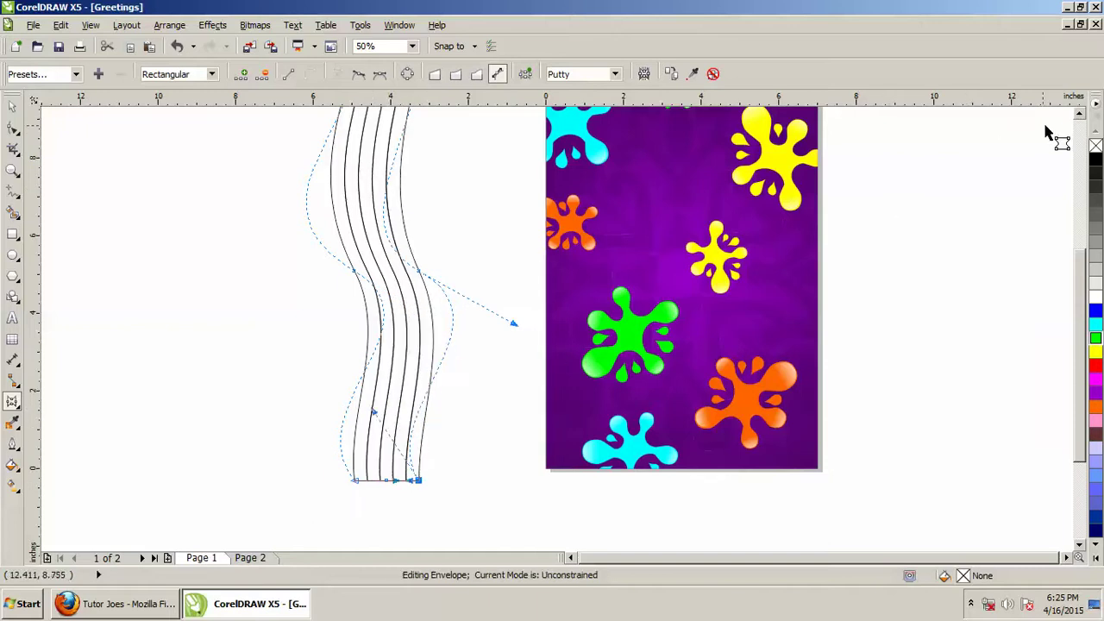
pyautogui.click(1079, 114)
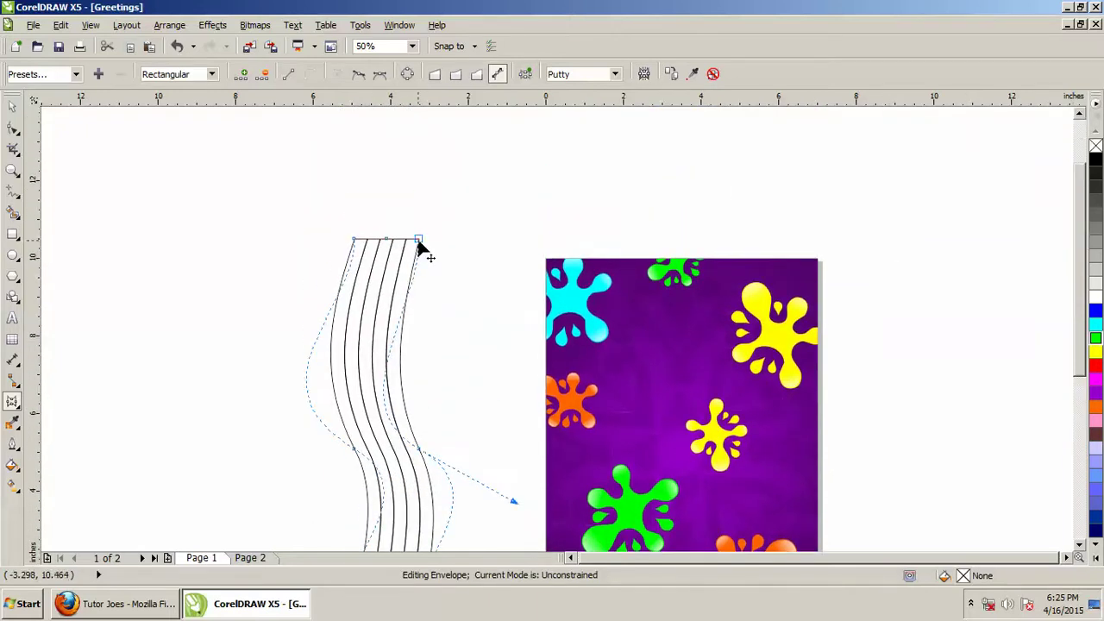
pyautogui.moveTo(420, 314); pyautogui.dragTo(415, 326)
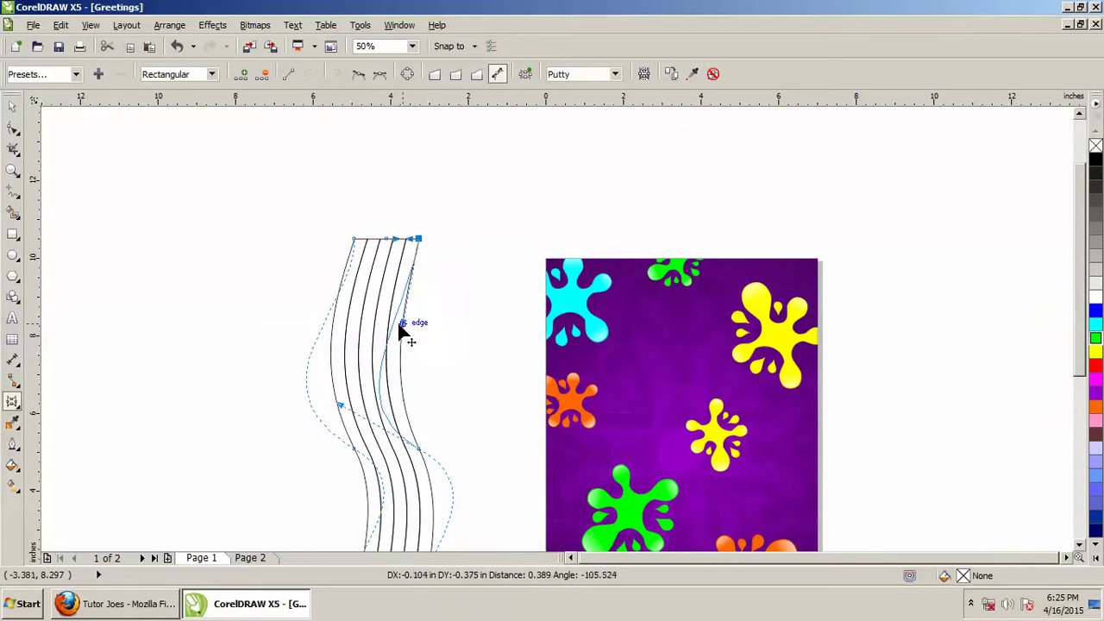
pyautogui.moveTo(415, 326); pyautogui.dragTo(399, 324)
pyautogui.click(354, 239)
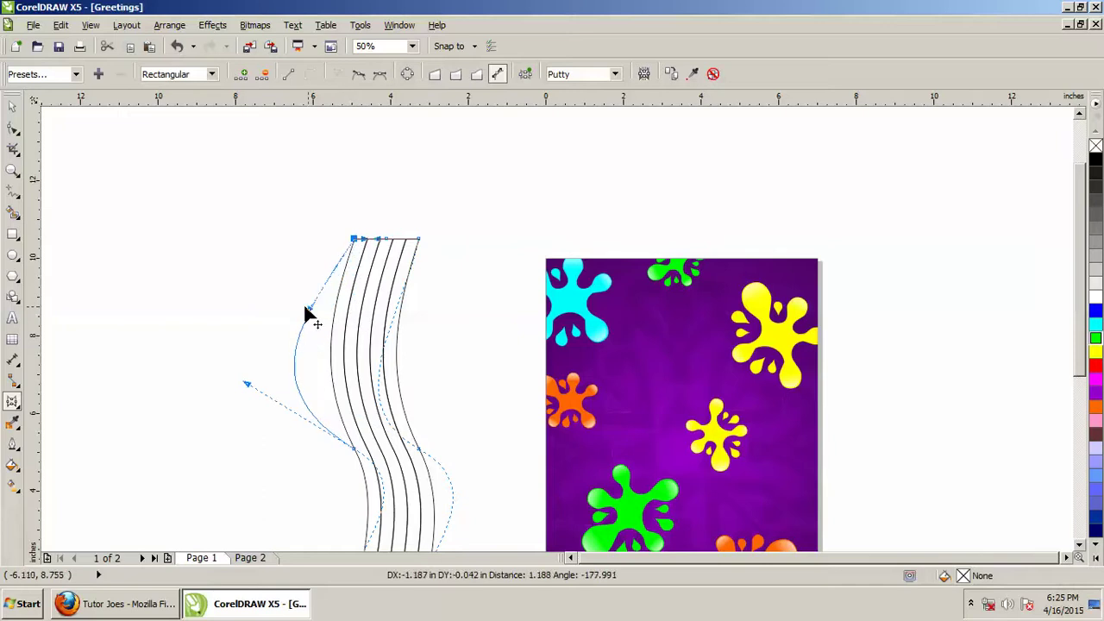
pyautogui.moveTo(356, 312); pyautogui.dragTo(302, 307)
# - Exit envelope editing and undo the last reshaping of the wavy lines
pyautogui.click(13, 106)
pyautogui.click(268, 160)
pyautogui.click(365, 374)
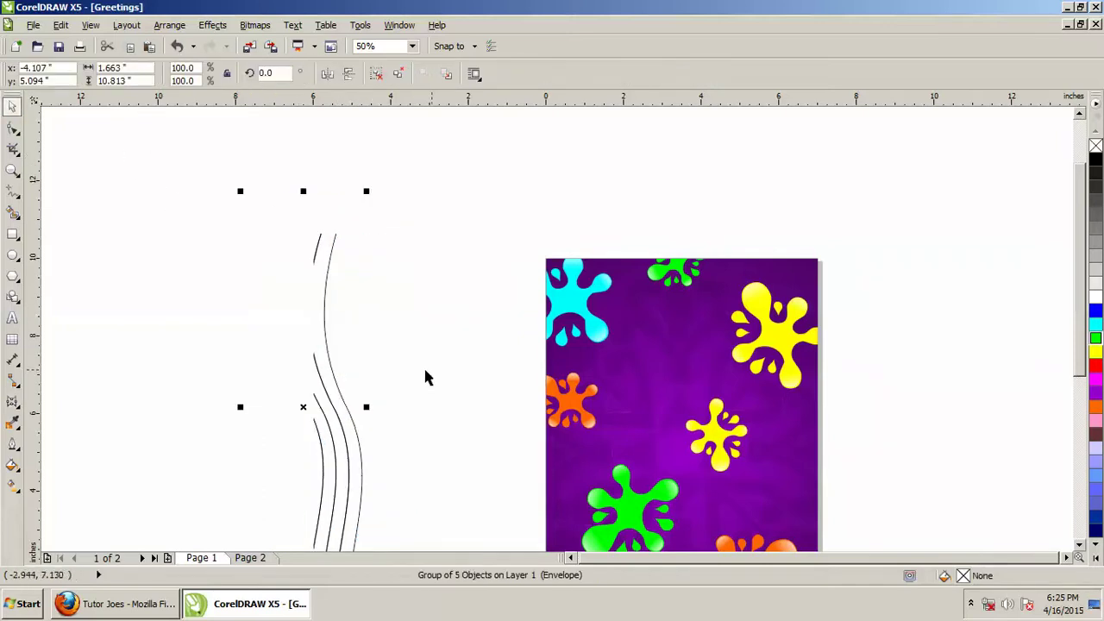
pyautogui.scroll(-1, 328, 362)
pyautogui.scroll(1, 322, 361)
pyautogui.scroll(-1, 319, 360)
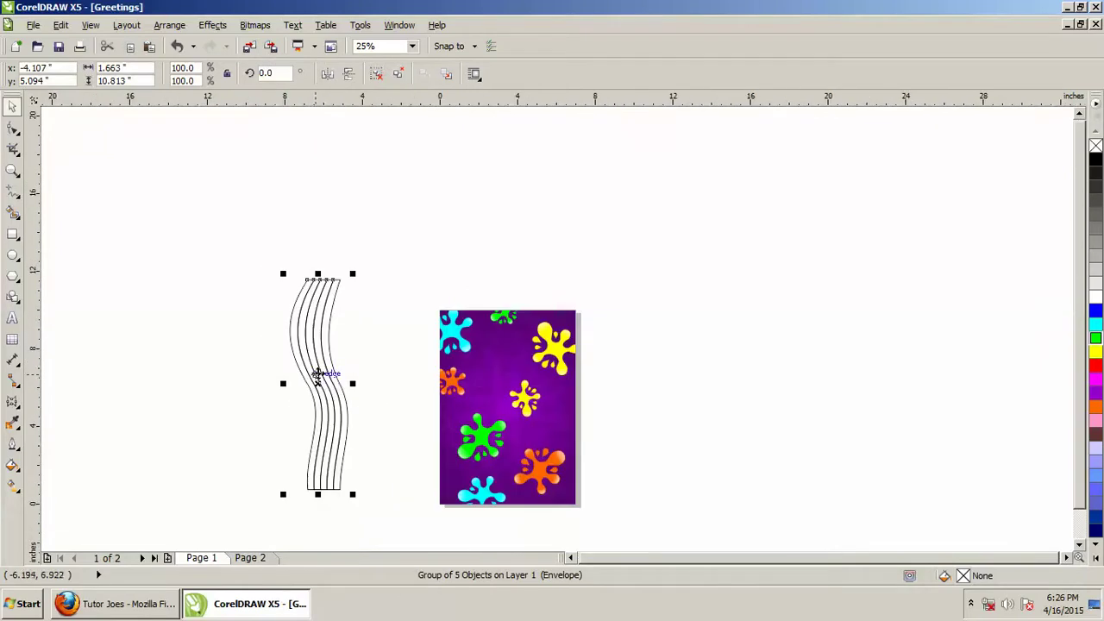
pyautogui.hotkey('ctrl', 'z')
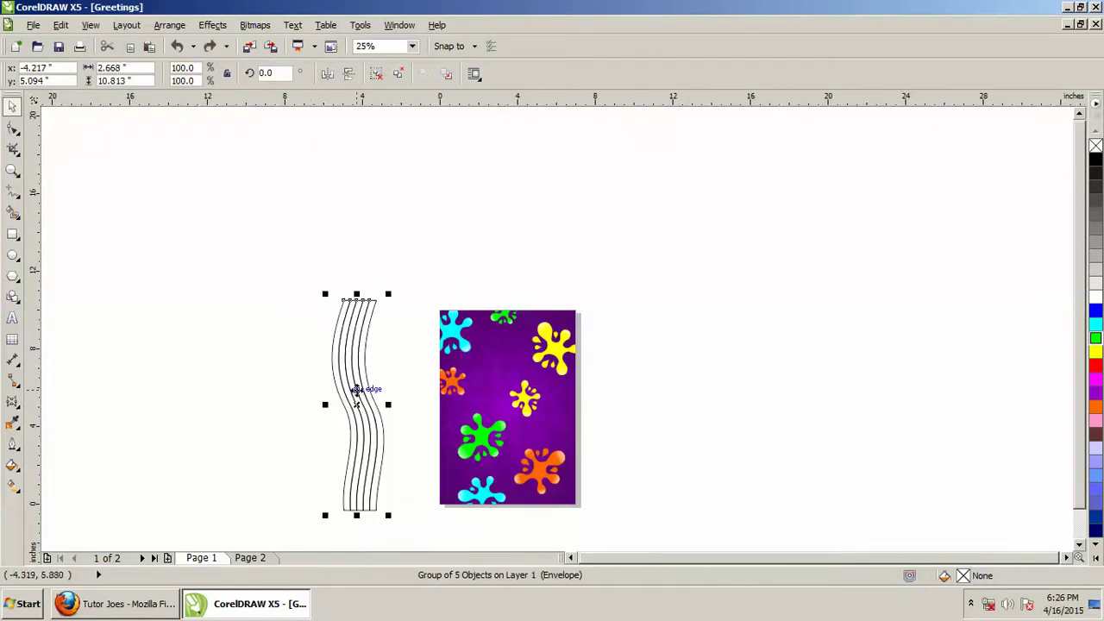
pyautogui.scroll(1, 357, 389)
pyautogui.scroll(1, 357, 389)
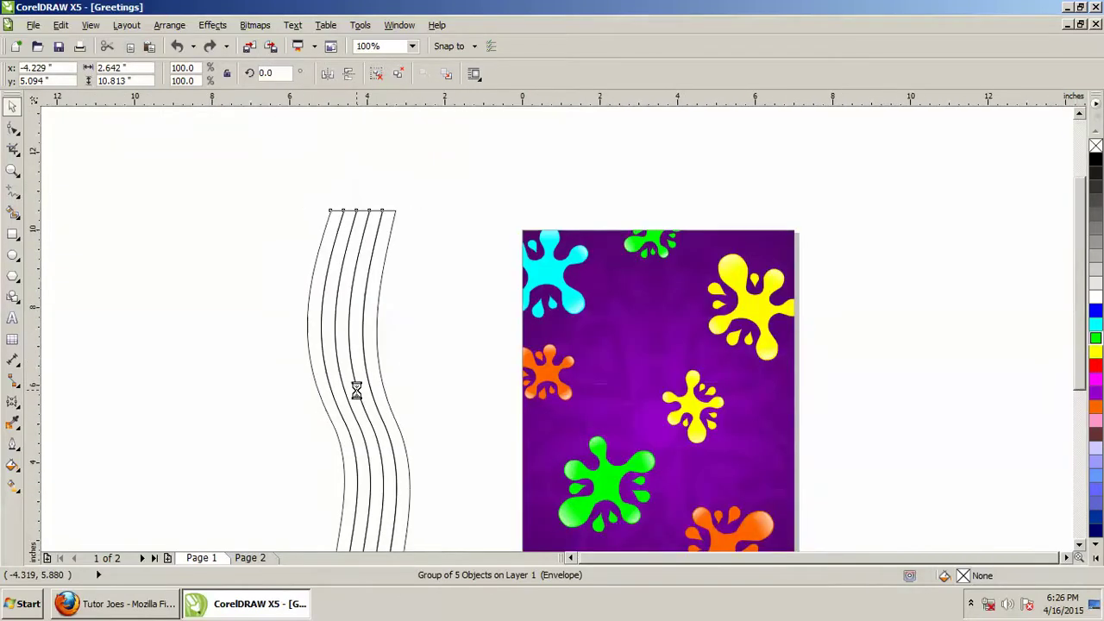
pyautogui.click(459, 371)
pyautogui.click(354, 325)
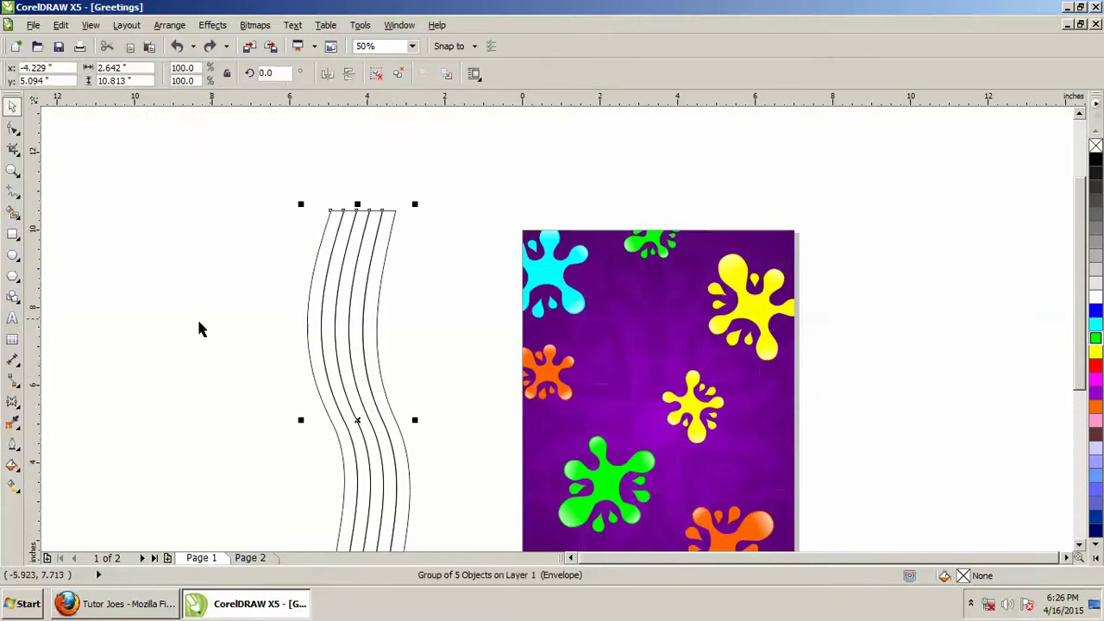
# - Zoom out to the whole layout and move the wavy-line group slightly right
pyautogui.click(12, 403)
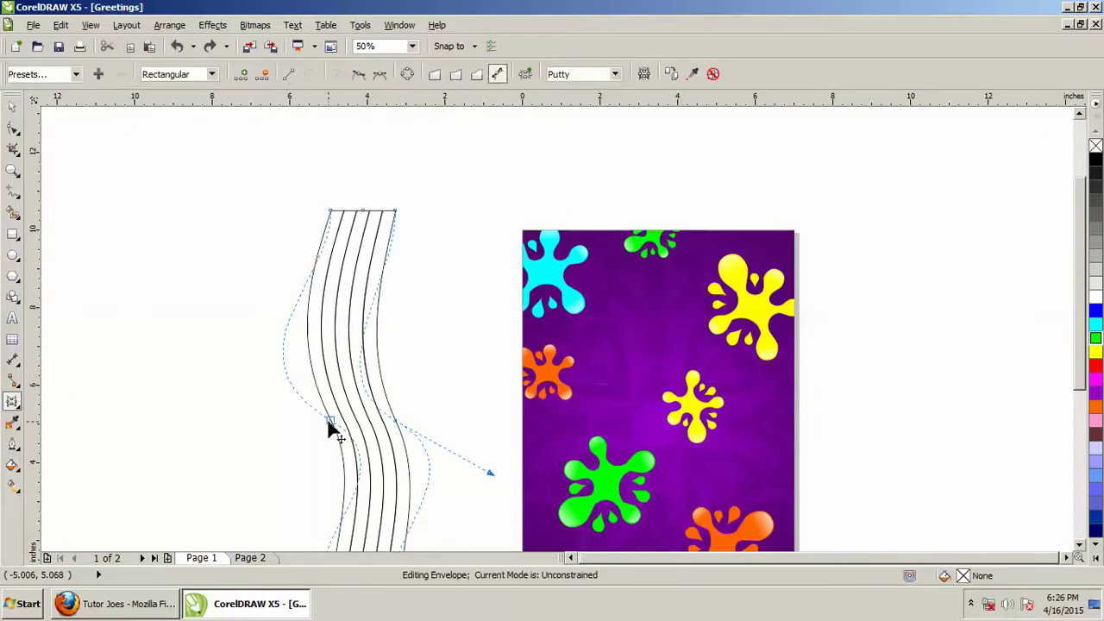
pyautogui.press('space')
pyautogui.press('F3')
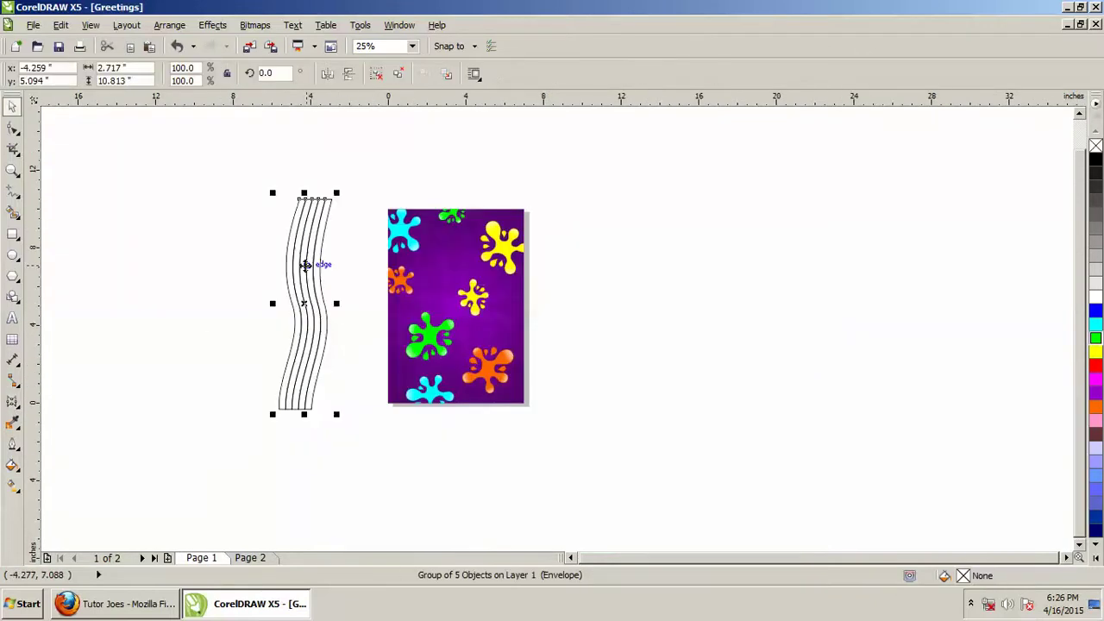
pyautogui.scroll(1, 305, 265)
pyautogui.click(348, 320)
pyautogui.click(311, 316)
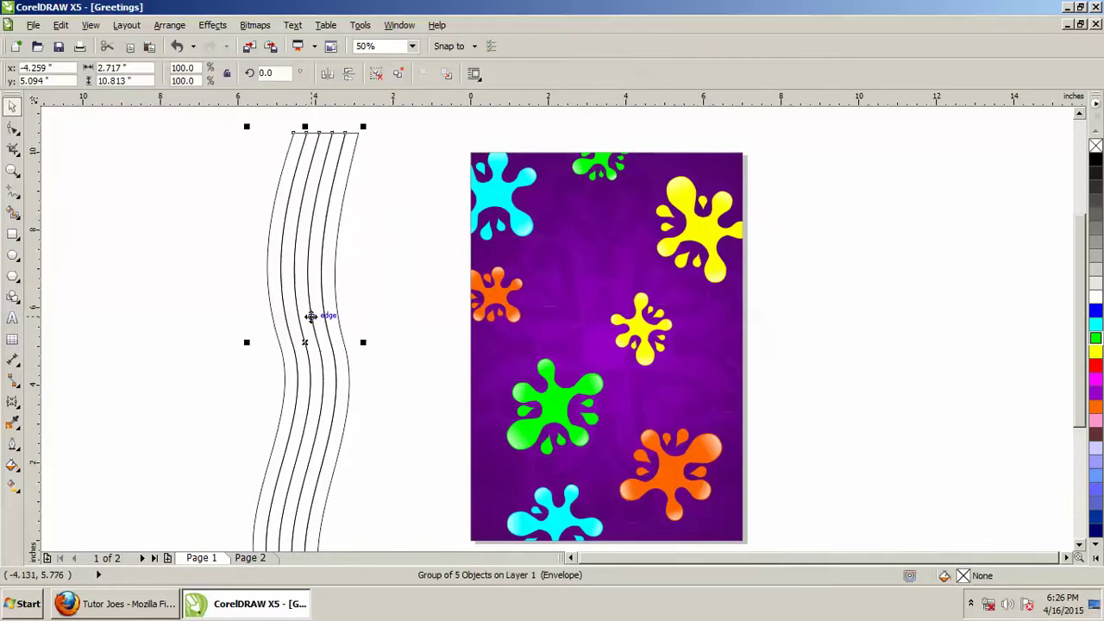
pyautogui.moveTo(300, 319); pyautogui.dragTo(359, 325)
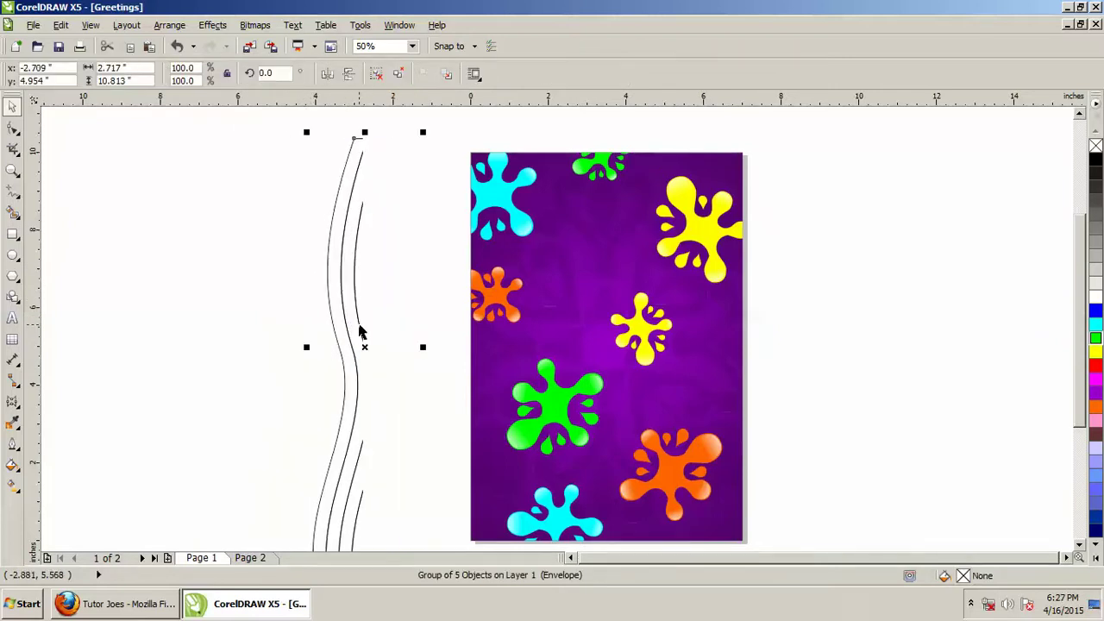
pyautogui.scroll(-1, 328, 313)
pyautogui.scroll(1, 352, 311)
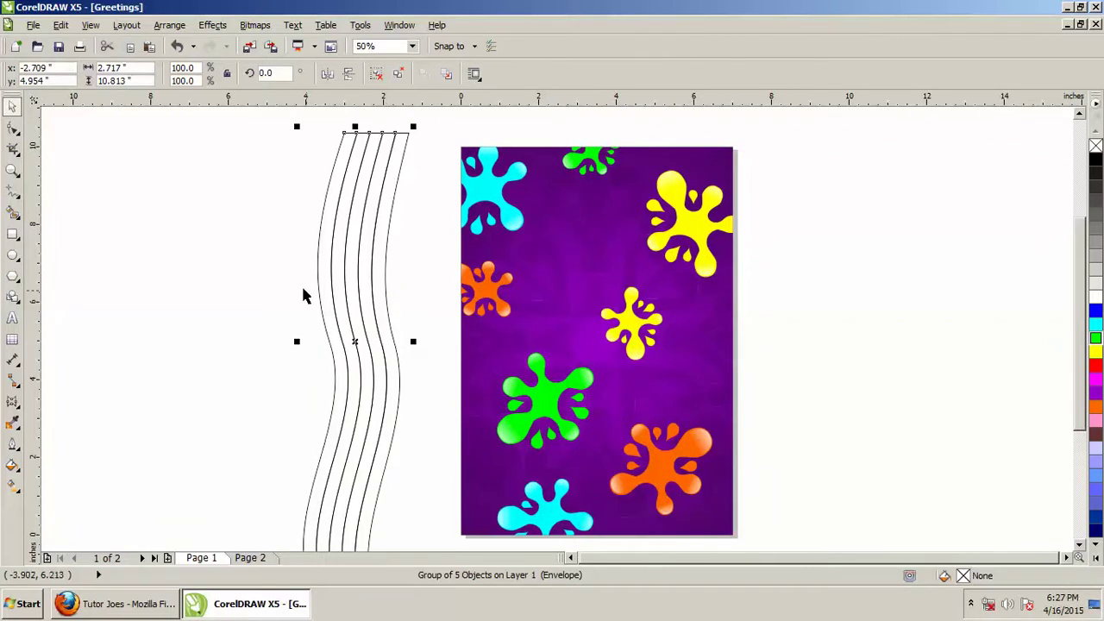
pyautogui.click(169, 25)
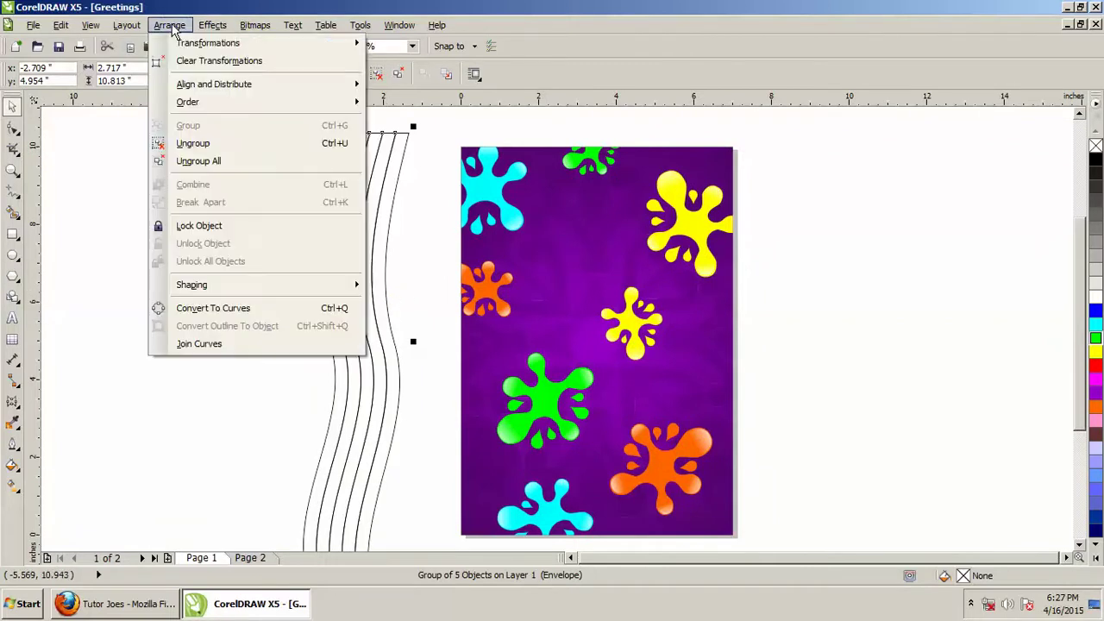
# - Ungroup all the wavy lines and select the leftmost strip
pyautogui.click(210, 162)
pyautogui.click(285, 229)
pyautogui.click(330, 235)
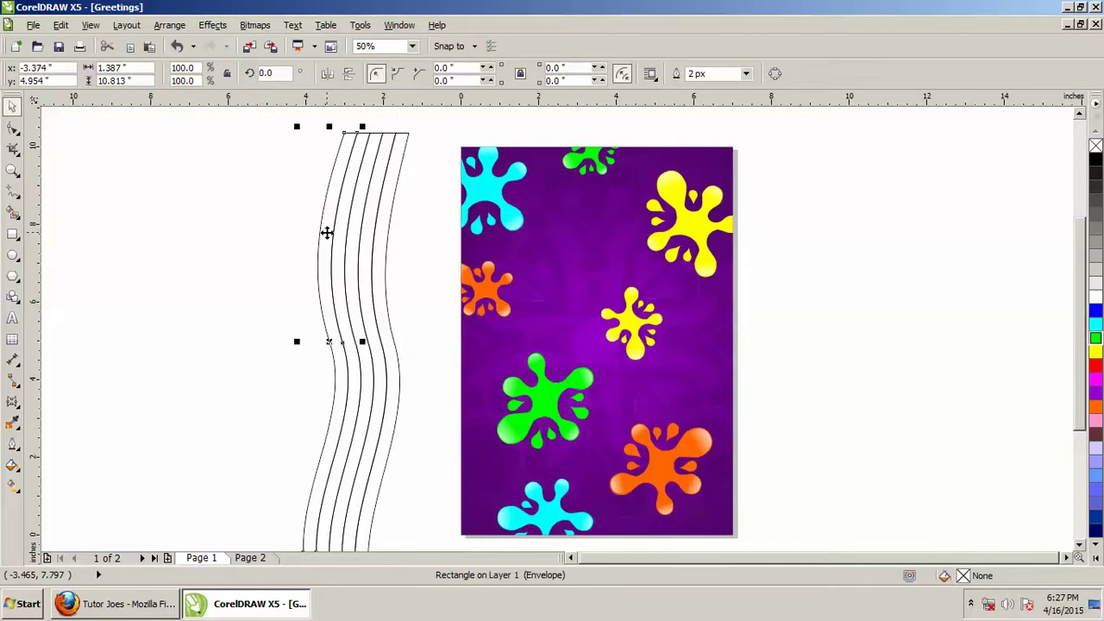
pyautogui.click(252, 226)
pyautogui.click(323, 248)
pyautogui.scroll(2, 339, 407)
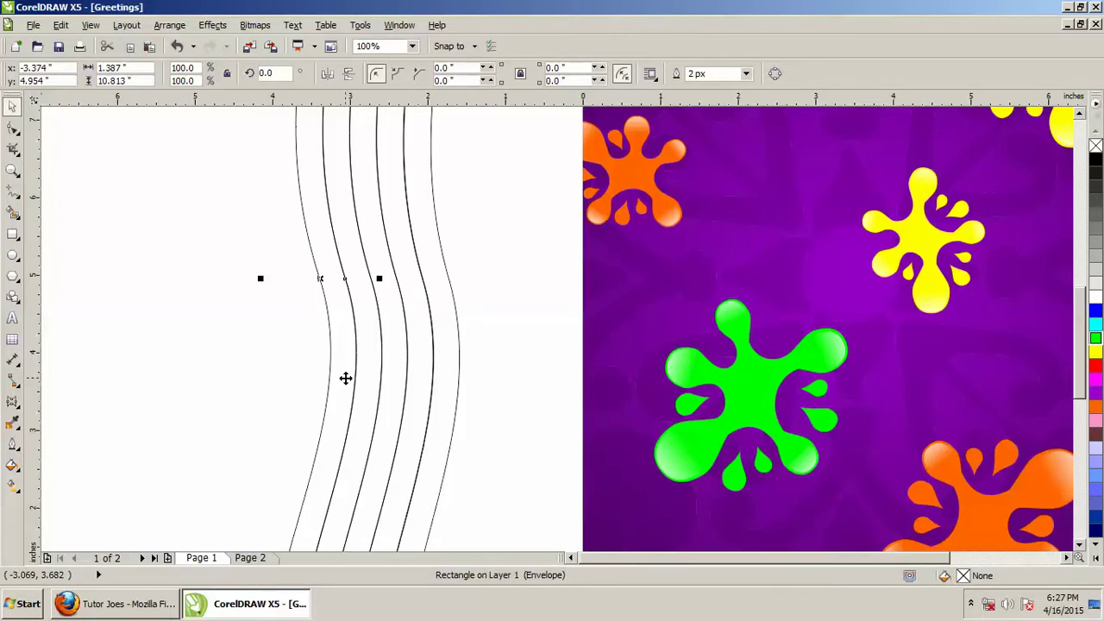
pyautogui.click(15, 468)
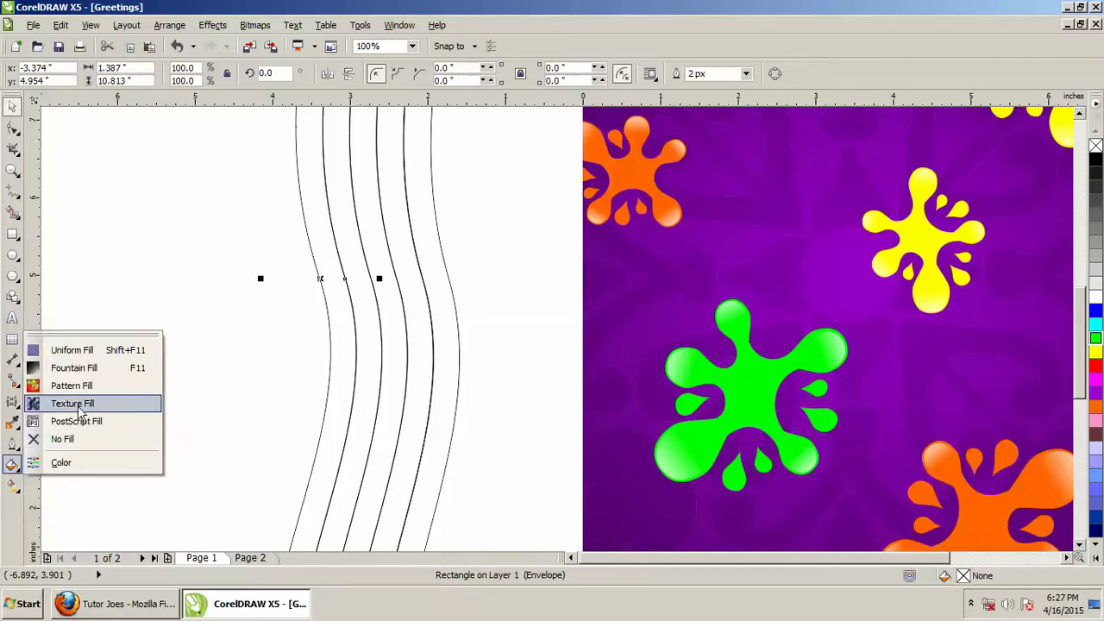
# - Set up a custom red-to-red fountain fill with stops at about 37%, 55% and 75%
pyautogui.click(103, 371)
pyautogui.click(508, 283)
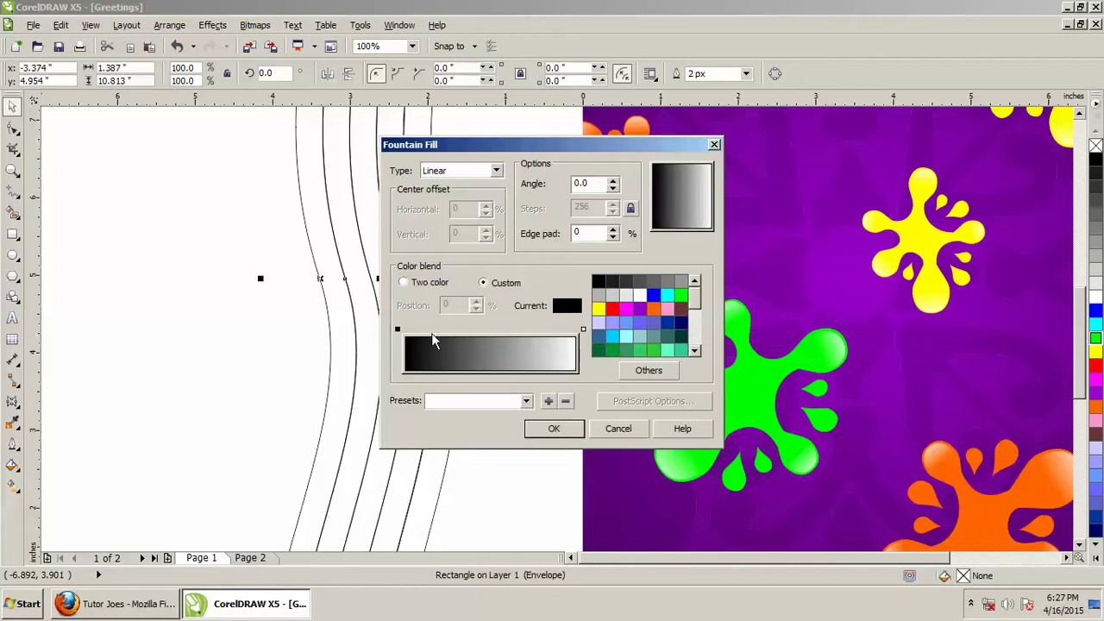
pyautogui.click(612, 308)
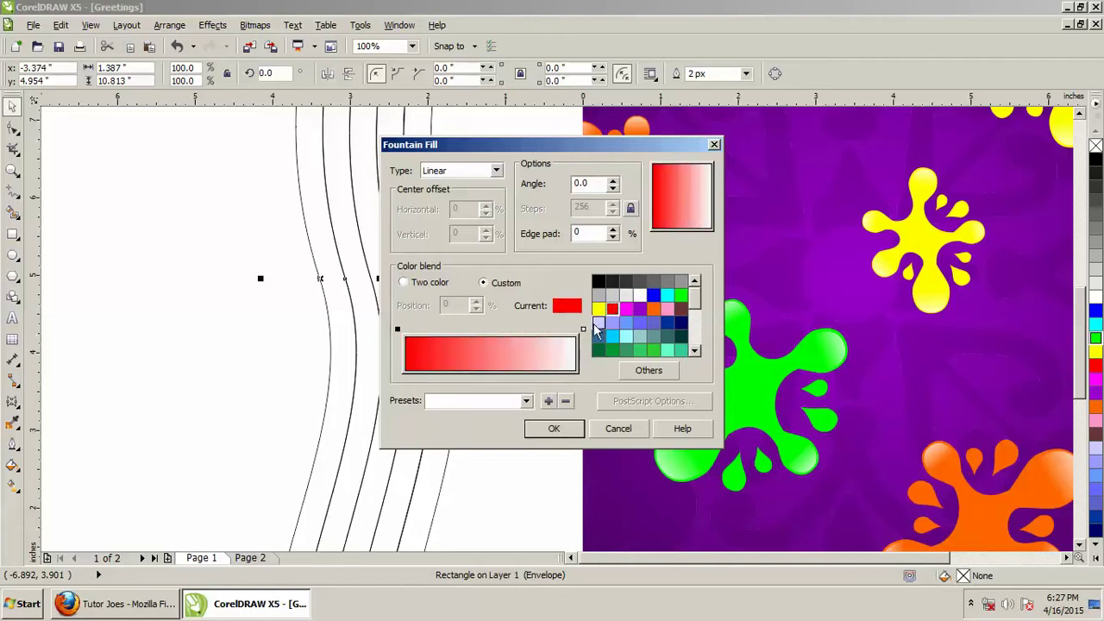
pyautogui.click(583, 330)
pyautogui.click(612, 308)
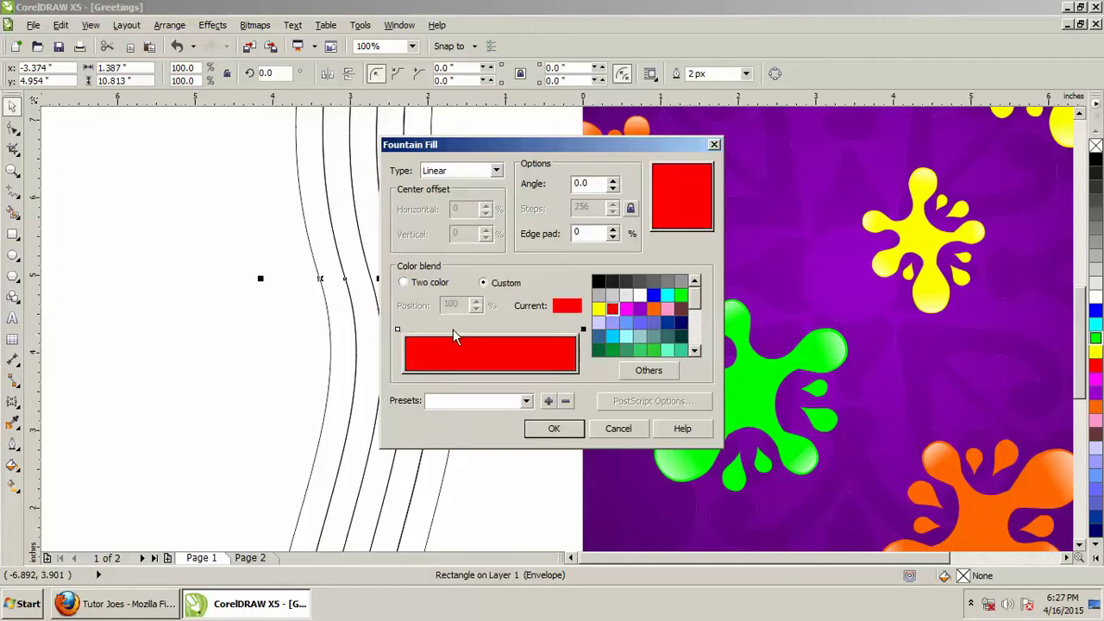
pyautogui.doubleClick(468, 331)
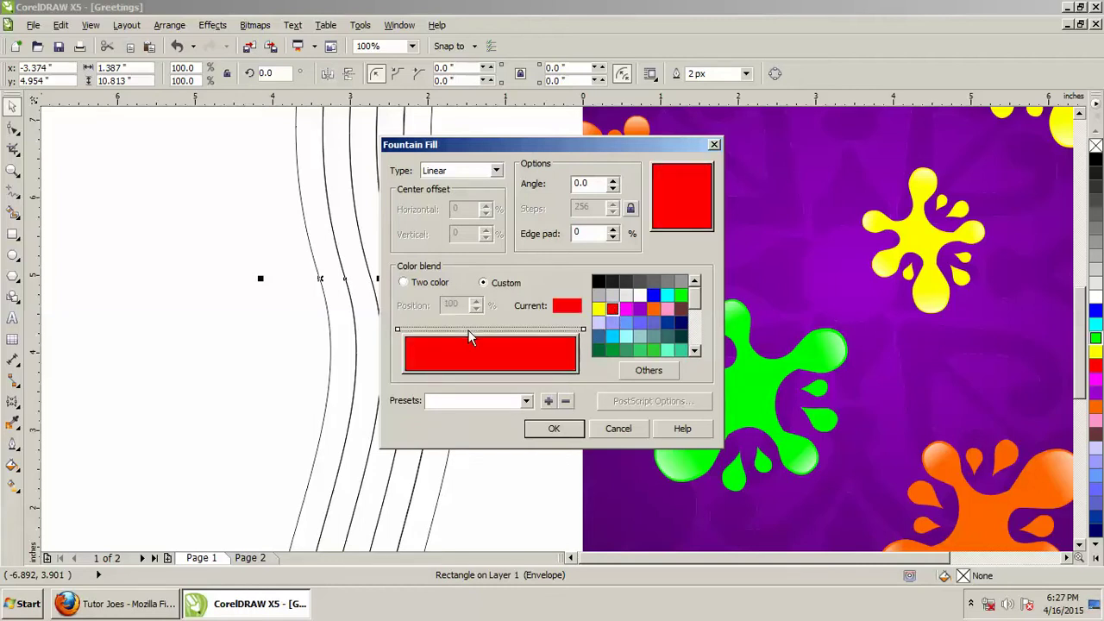
pyautogui.doubleClick(534, 329)
pyautogui.doubleClick(499, 329)
# - Make the middle stop pink #FF7A7A, apply the gradient, and select the second strip
pyautogui.click(638, 371)
pyautogui.moveTo(752, 209); pyautogui.dragTo(674, 202)
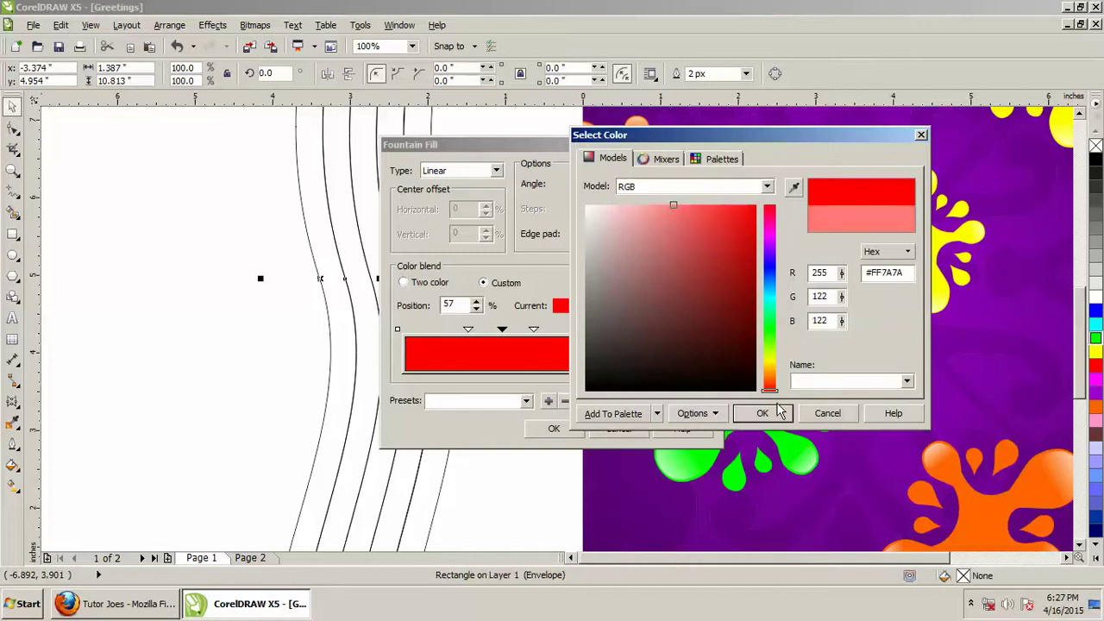
pyautogui.click(762, 414)
pyautogui.click(533, 332)
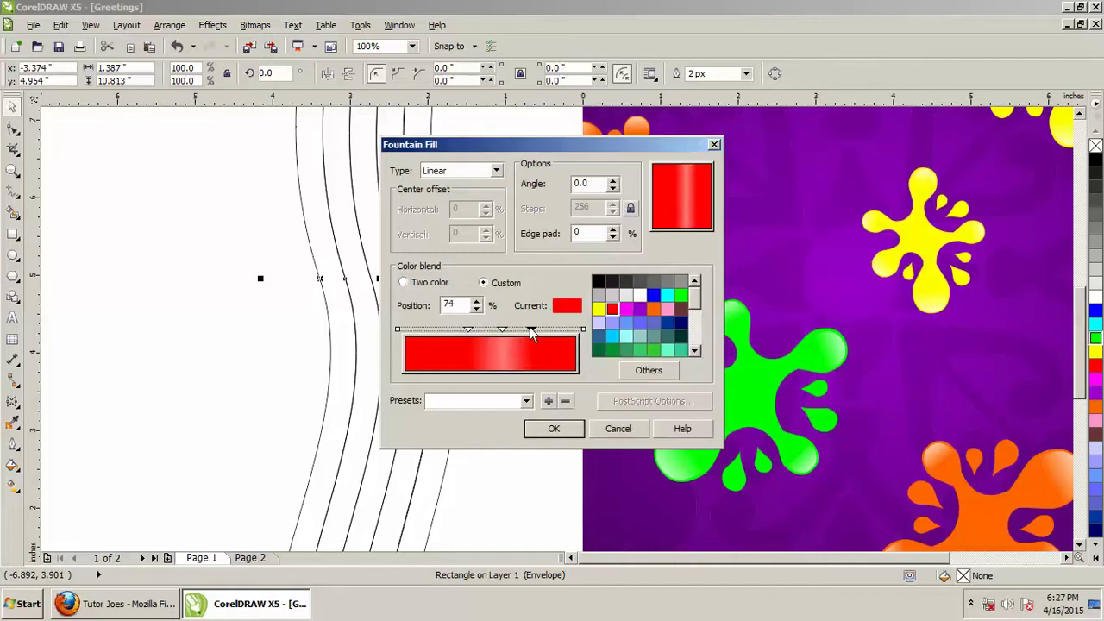
pyautogui.click(559, 430)
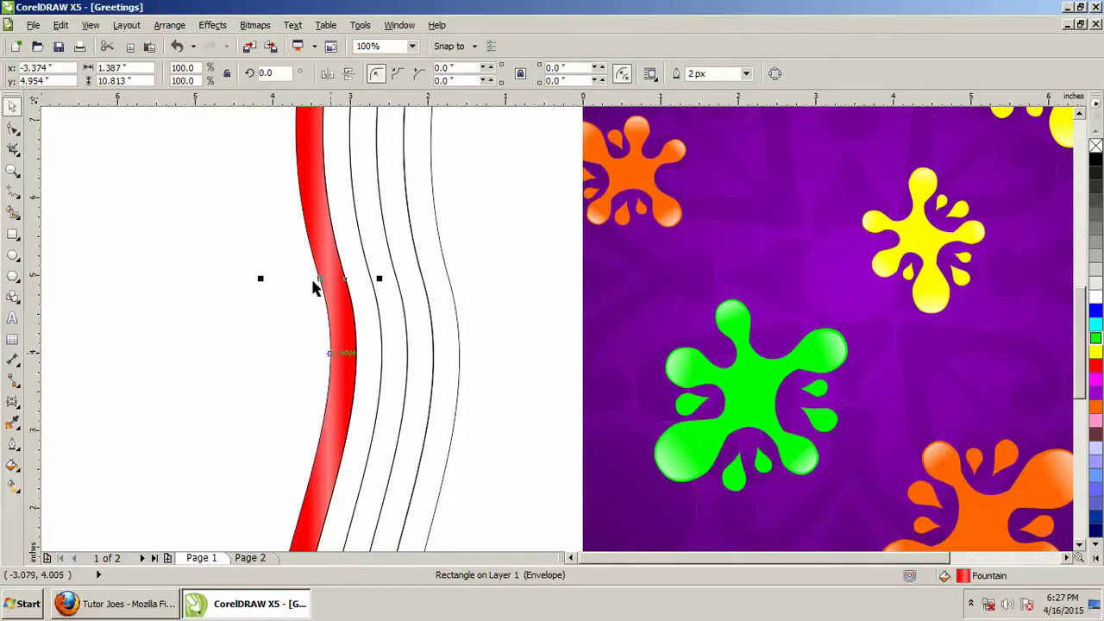
pyautogui.click(327, 372)
pyautogui.click(375, 336)
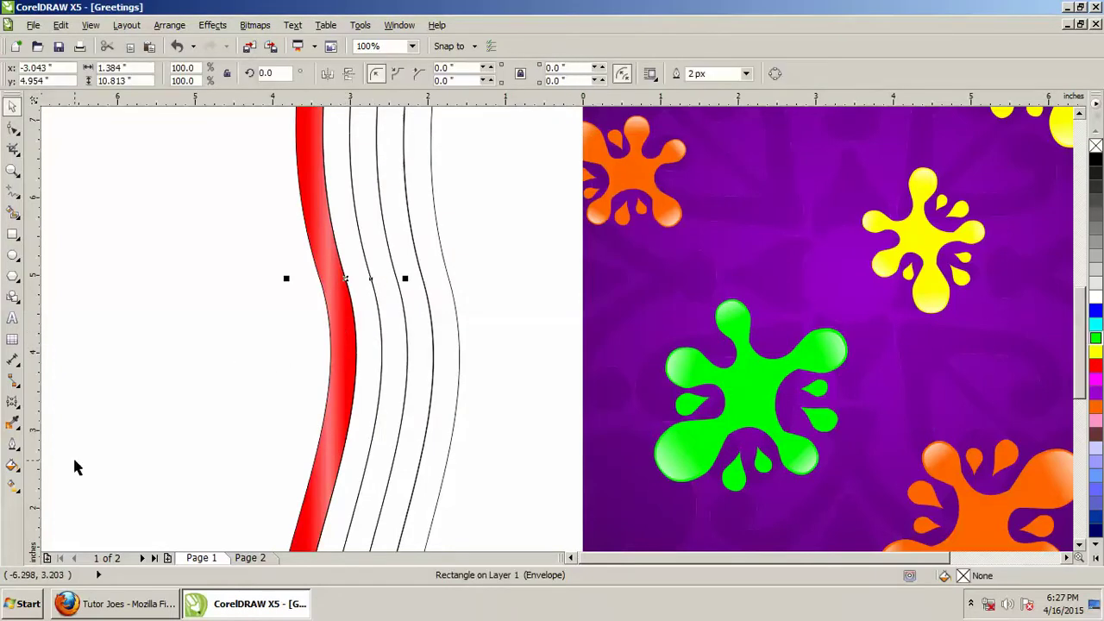
pyautogui.click(12, 464)
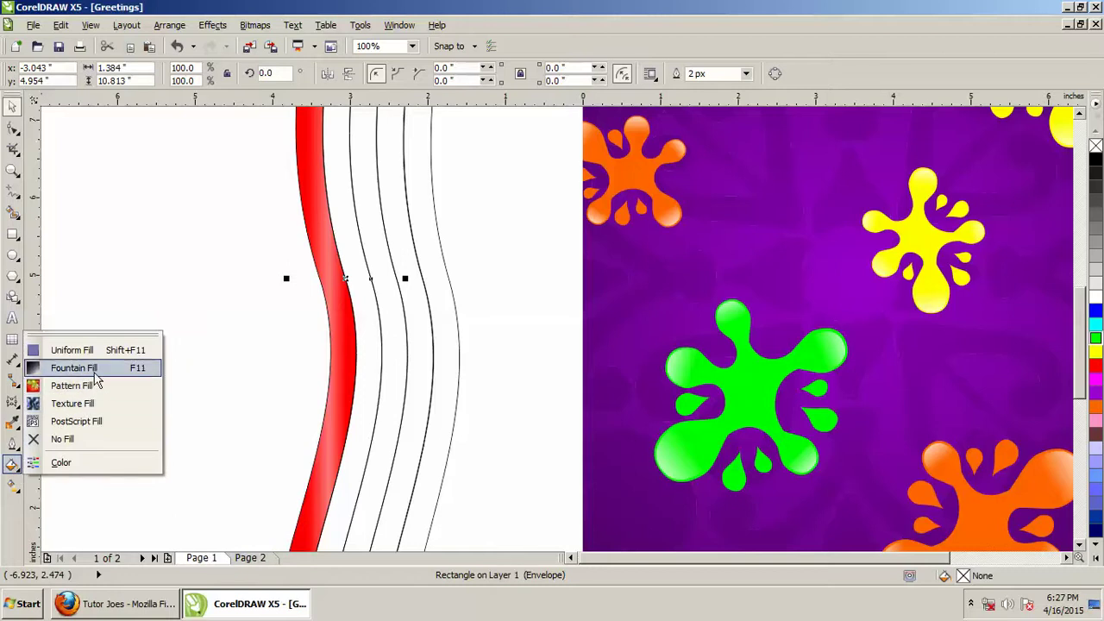
# - Set up a custom green-to-green fountain fill with two added stops, one at 86%
pyautogui.click(86, 368)
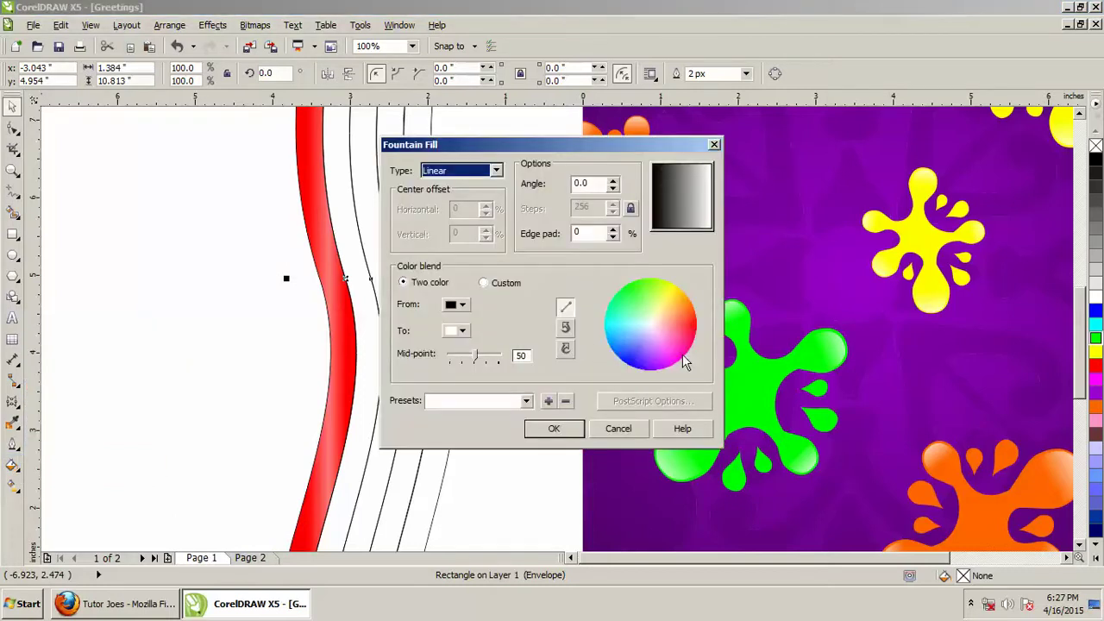
pyautogui.click(498, 285)
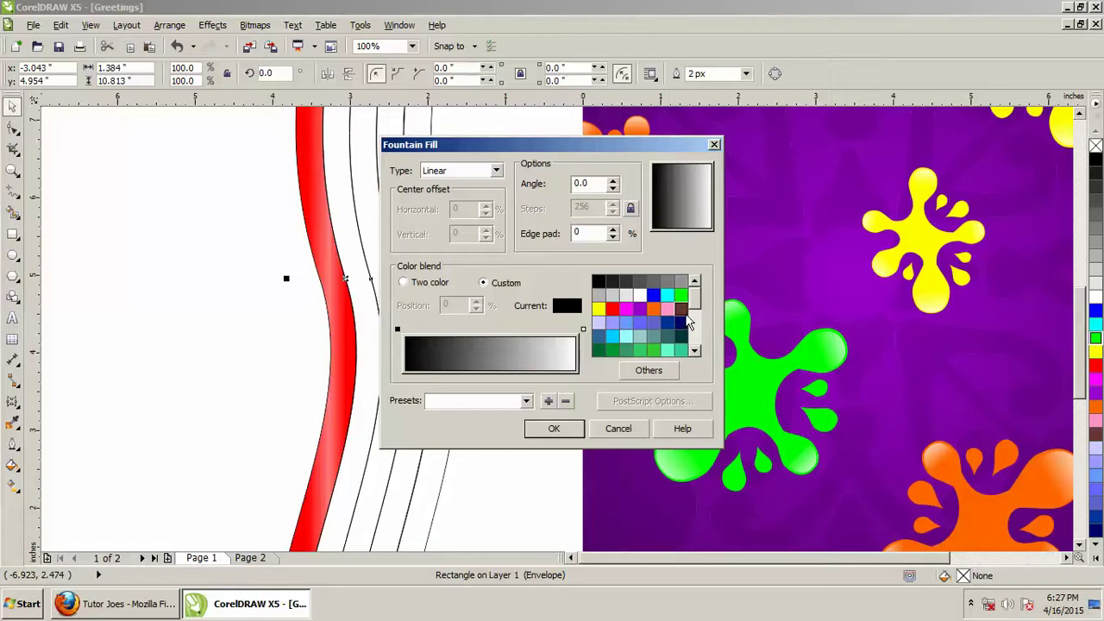
pyautogui.click(681, 296)
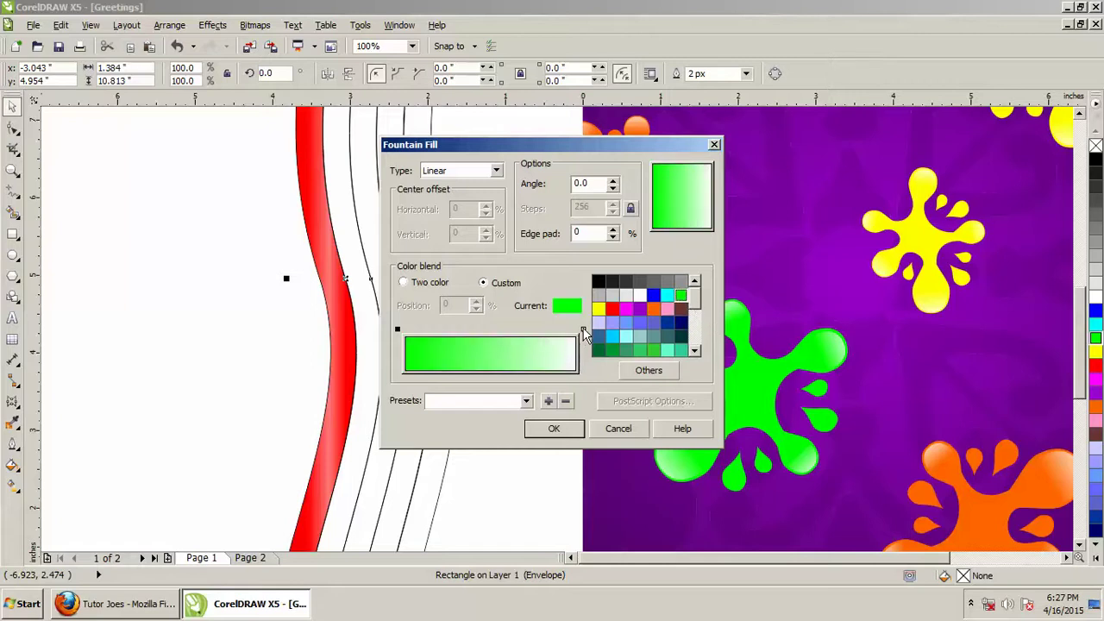
pyautogui.click(583, 329)
pyautogui.click(682, 297)
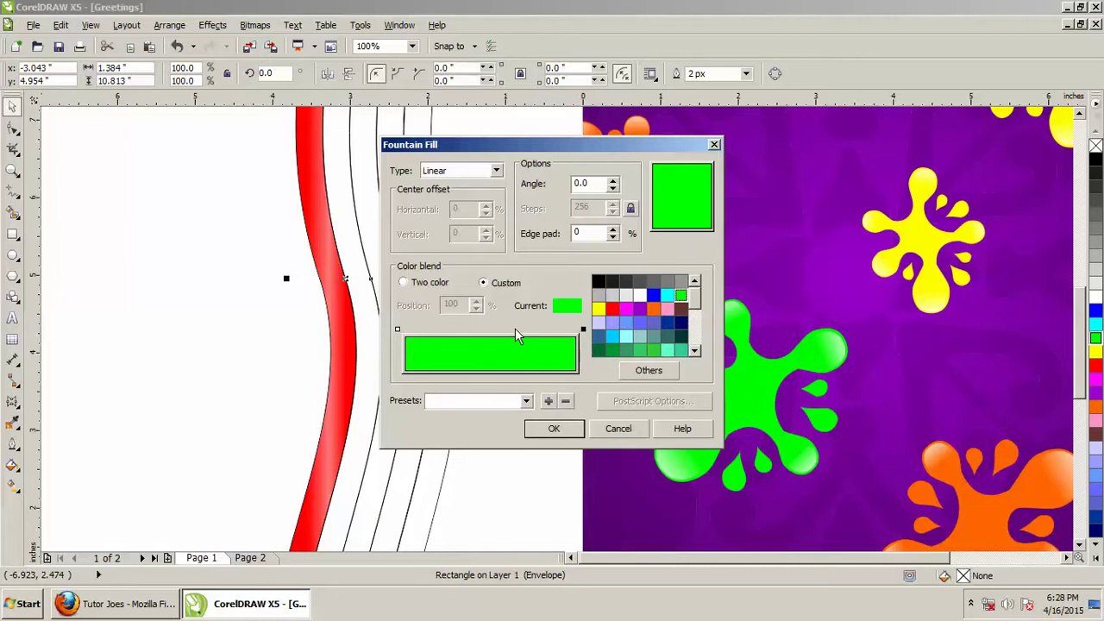
pyautogui.doubleClick(516, 329)
pyautogui.doubleClick(564, 330)
pyautogui.moveTo(564, 329); pyautogui.dragTo(541, 332)
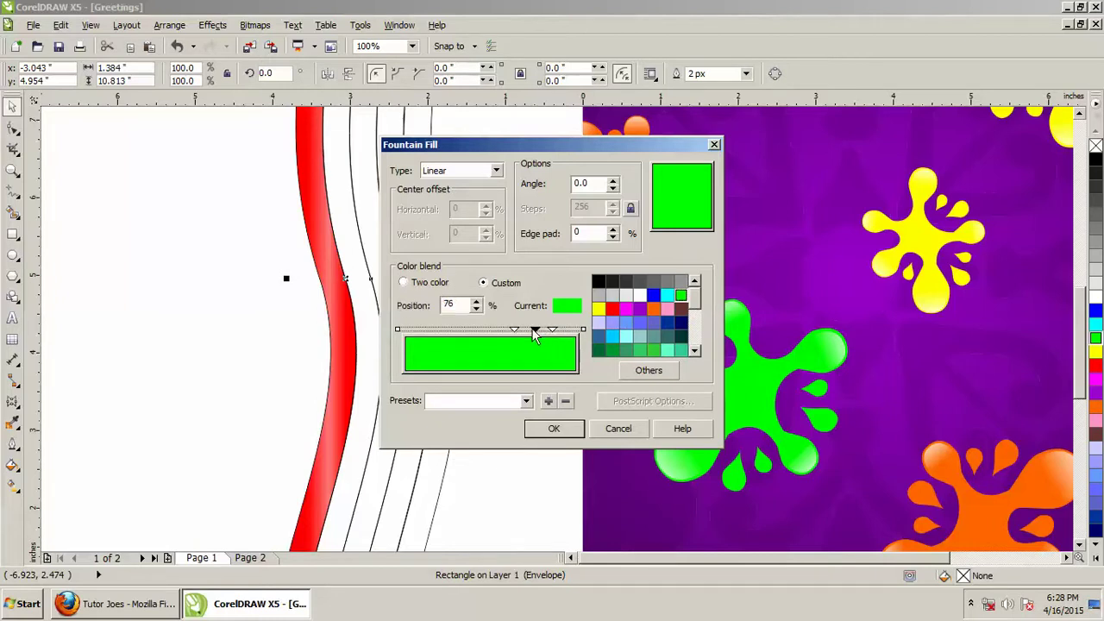
# - Make the highlight stop pale green #73FA73, apply the gradient, and select the next strip
pyautogui.click(638, 371)
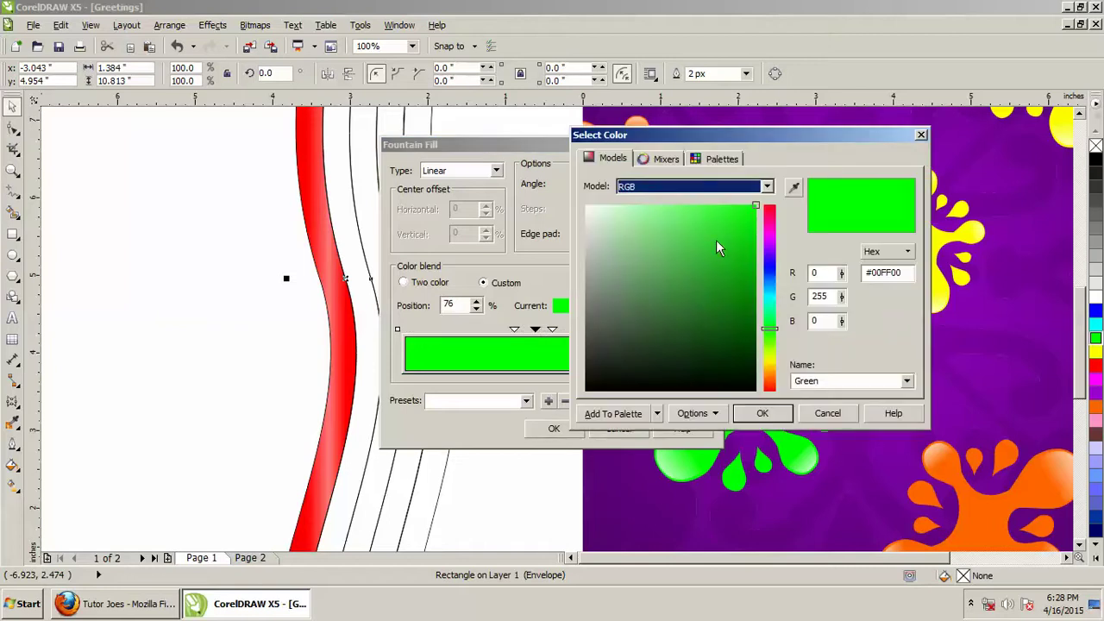
pyautogui.moveTo(755, 209); pyautogui.dragTo(676, 208)
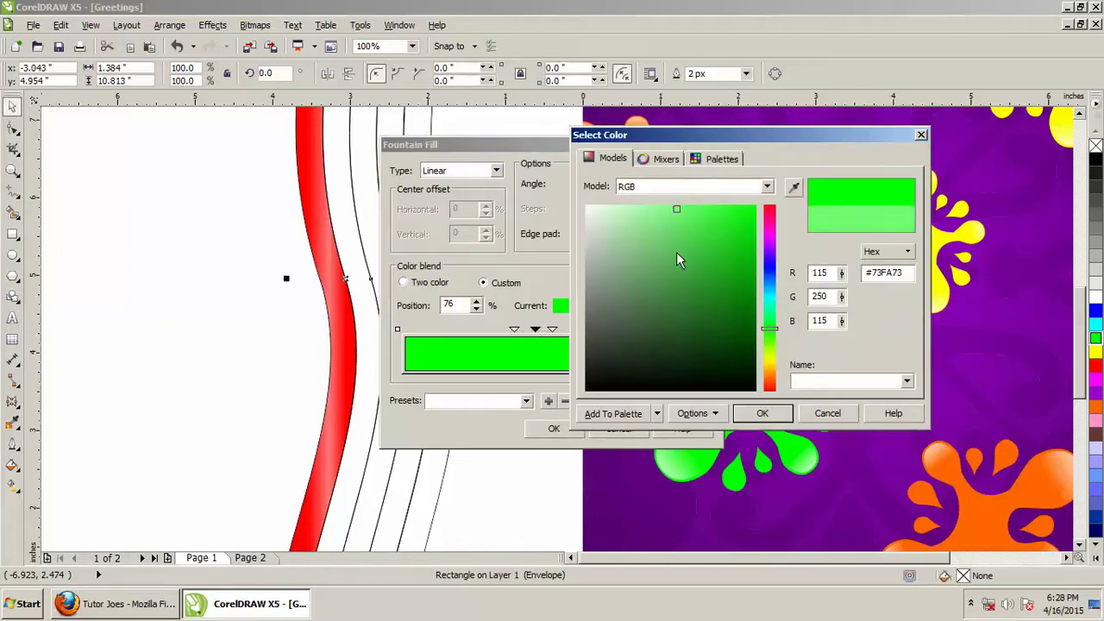
pyautogui.click(761, 413)
pyautogui.click(552, 429)
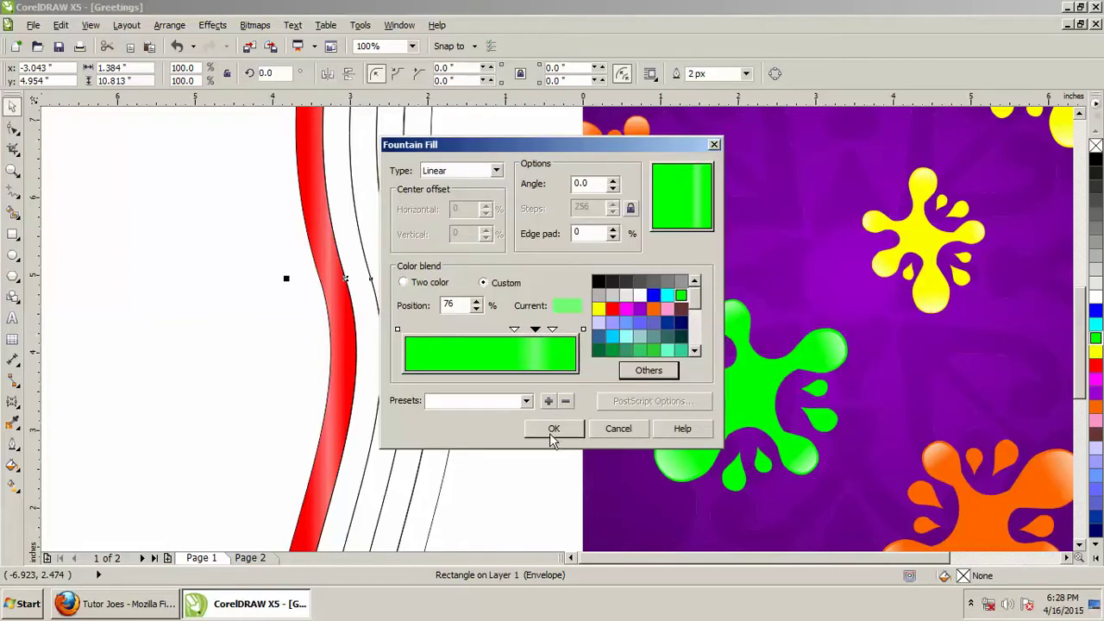
pyautogui.click(404, 355)
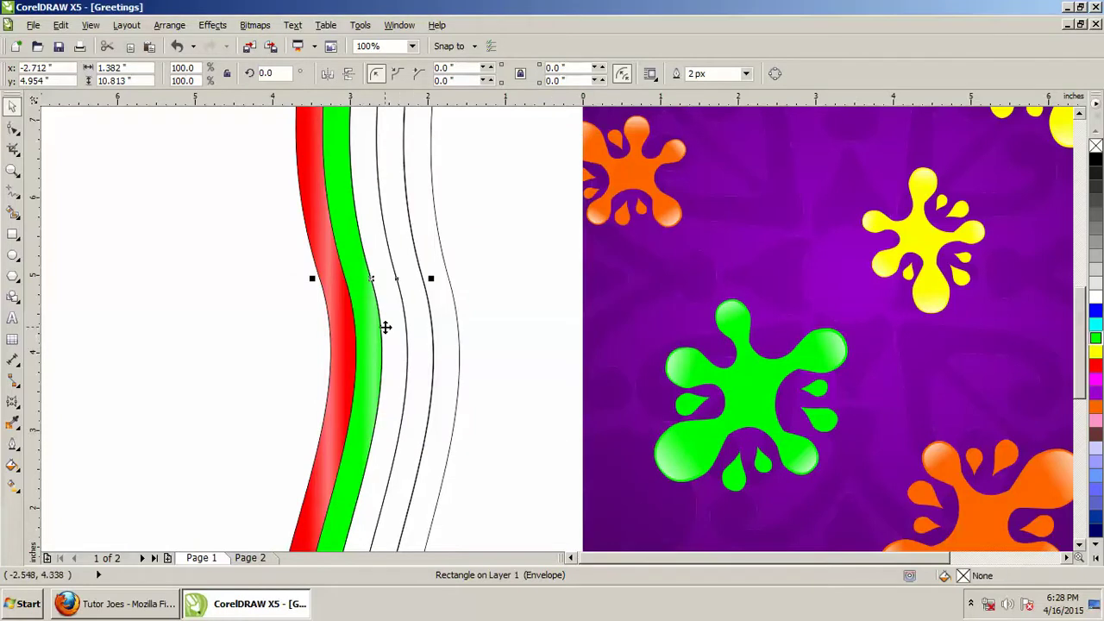
pyautogui.click(21, 473)
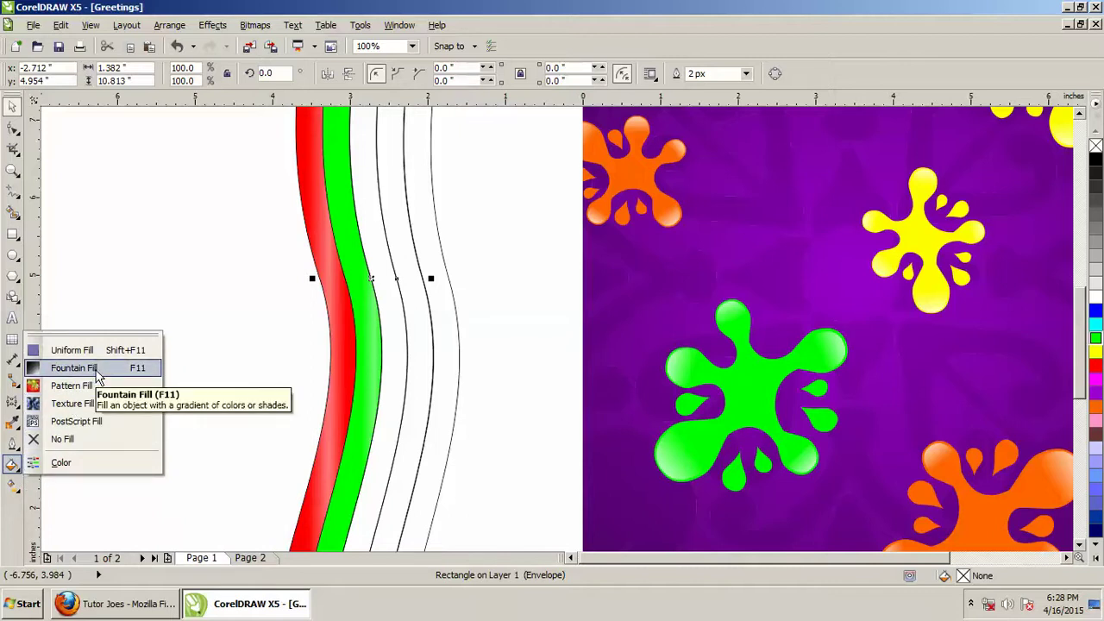
# - Set up a custom orange-to-orange fountain fill with three stops, one near 33%
pyautogui.click(75, 368)
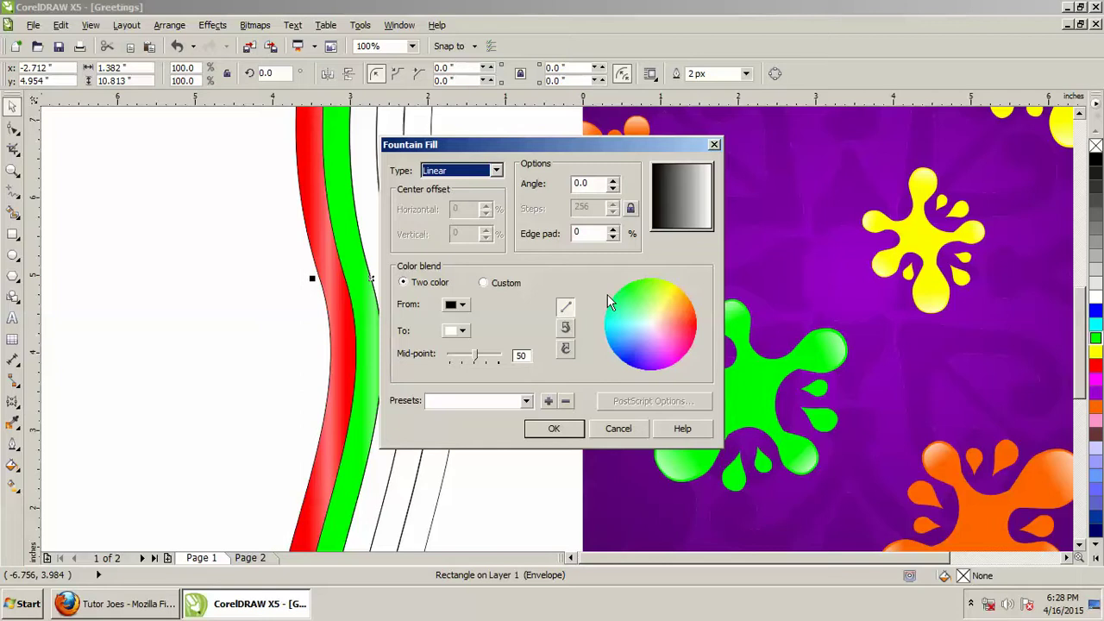
pyautogui.click(483, 282)
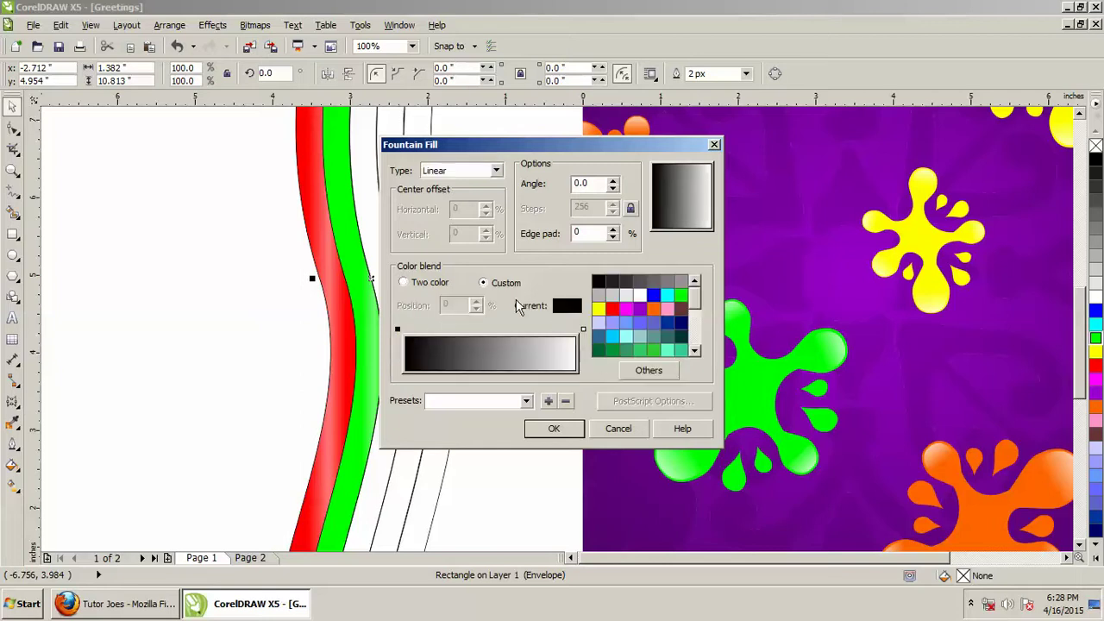
pyautogui.click(653, 308)
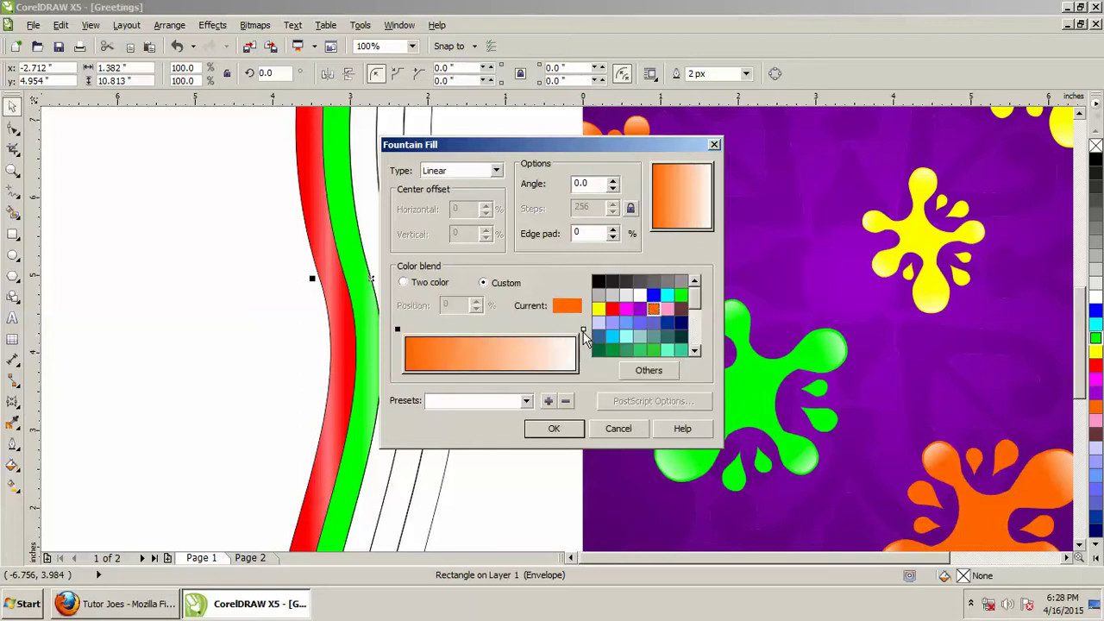
pyautogui.click(583, 330)
pyautogui.click(654, 310)
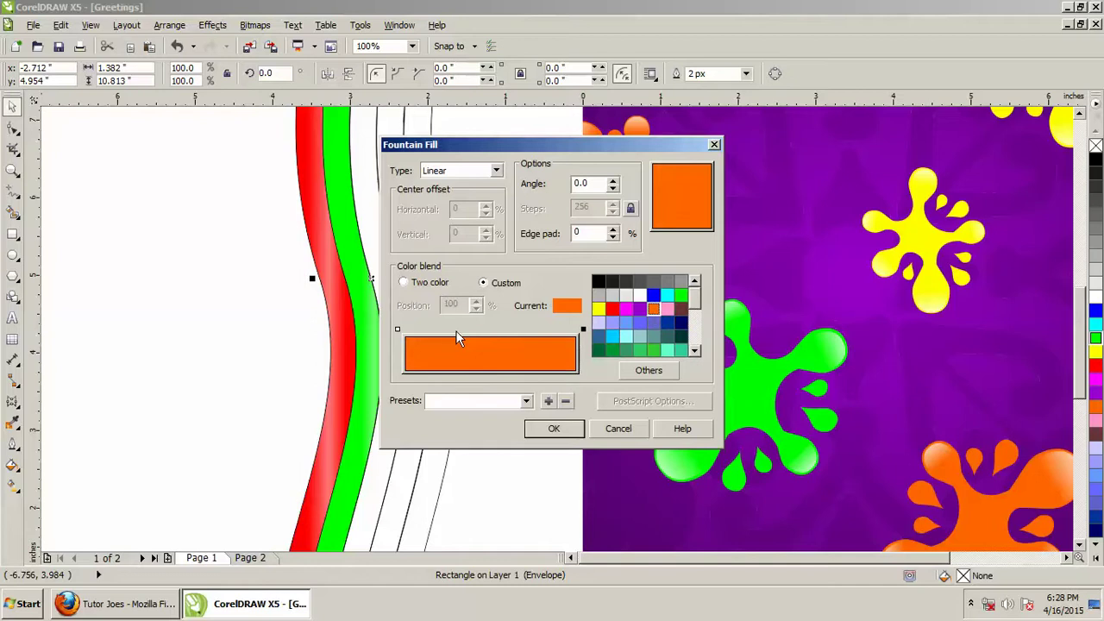
pyautogui.doubleClick(445, 329)
pyautogui.doubleClick(480, 330)
pyautogui.doubleClick(461, 328)
# - Make the middle stop light peach, apply the gradient, and select the next strip
pyautogui.click(646, 371)
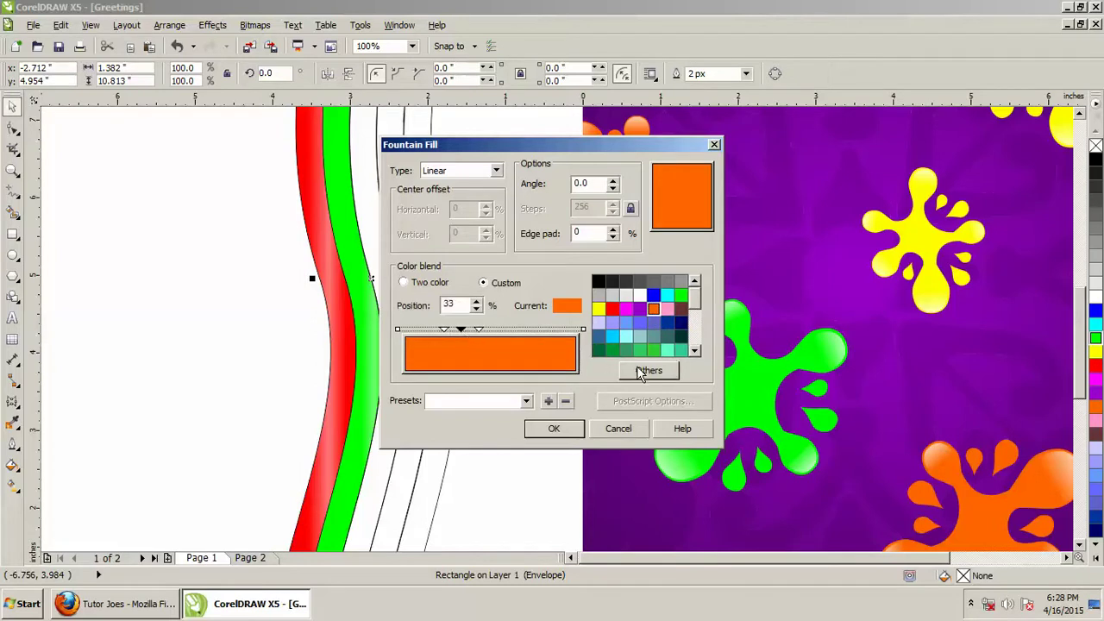
pyautogui.moveTo(633, 256)
pyautogui.mouseDown()
pyautogui.moveTo(660, 217)
pyautogui.moveTo(655, 207)
pyautogui.mouseUp()
pyautogui.click(763, 414)
pyautogui.click(554, 428)
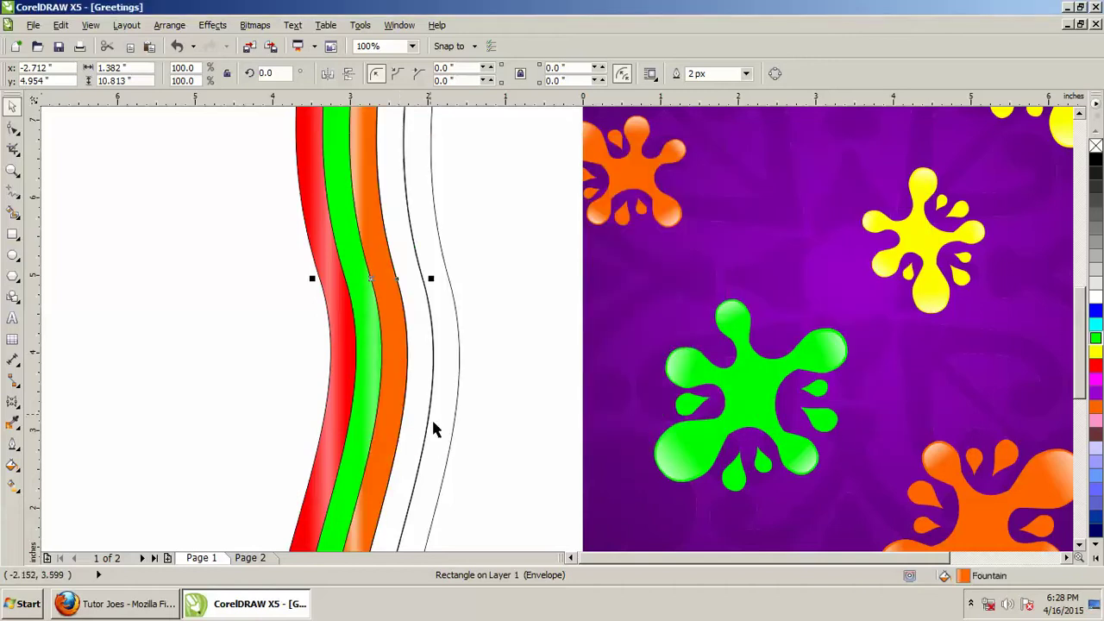
pyautogui.click(404, 457)
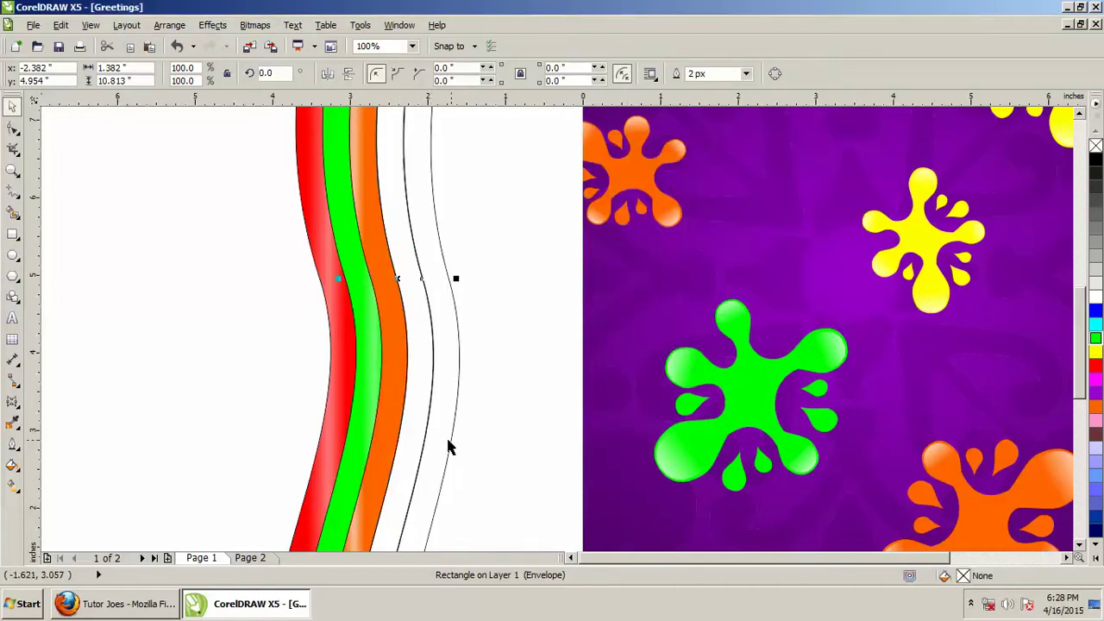
# - Give the fourth strip a custom cyan-to-cyan fountain fill with stops including 63%
pyautogui.click(17, 466)
pyautogui.click(86, 368)
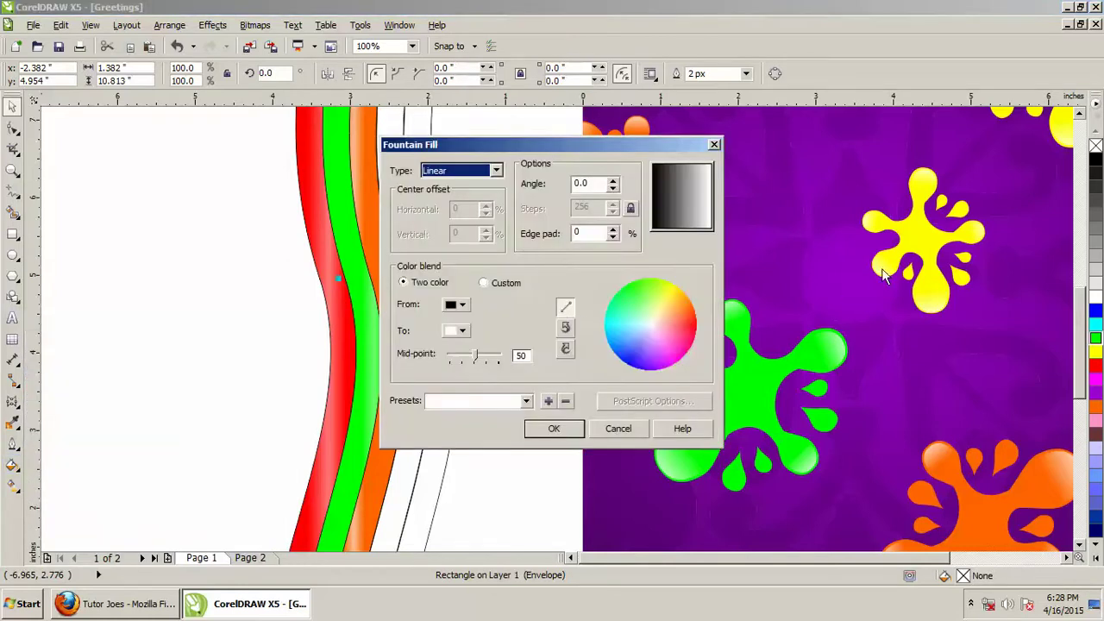
pyautogui.click(497, 287)
pyautogui.click(667, 295)
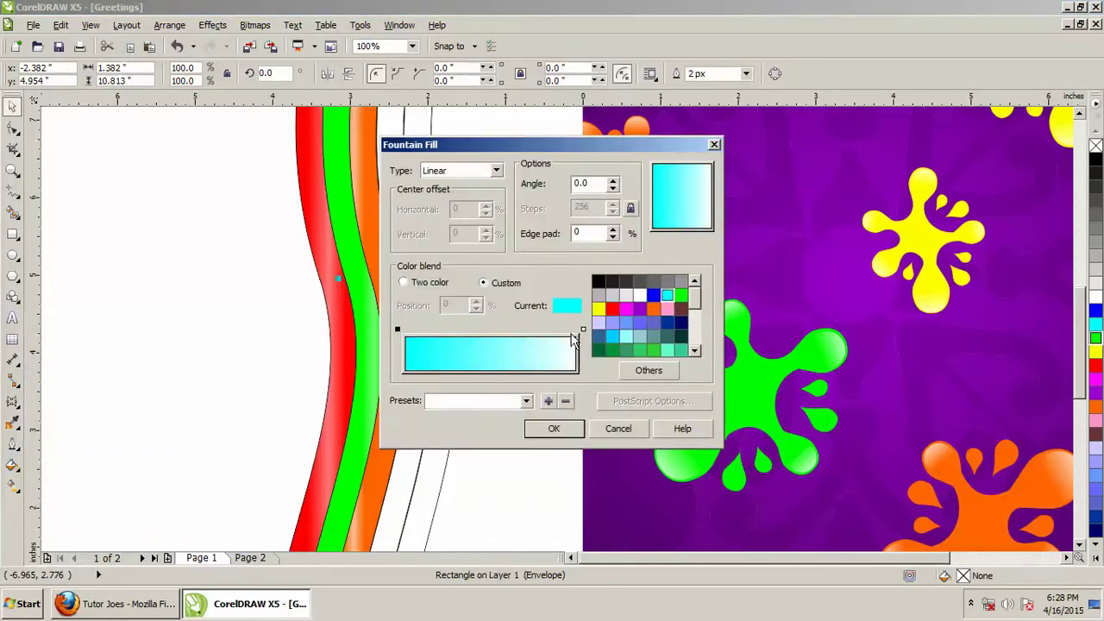
pyautogui.click(583, 330)
pyautogui.click(670, 295)
pyautogui.doubleClick(488, 330)
pyautogui.doubleClick(539, 330)
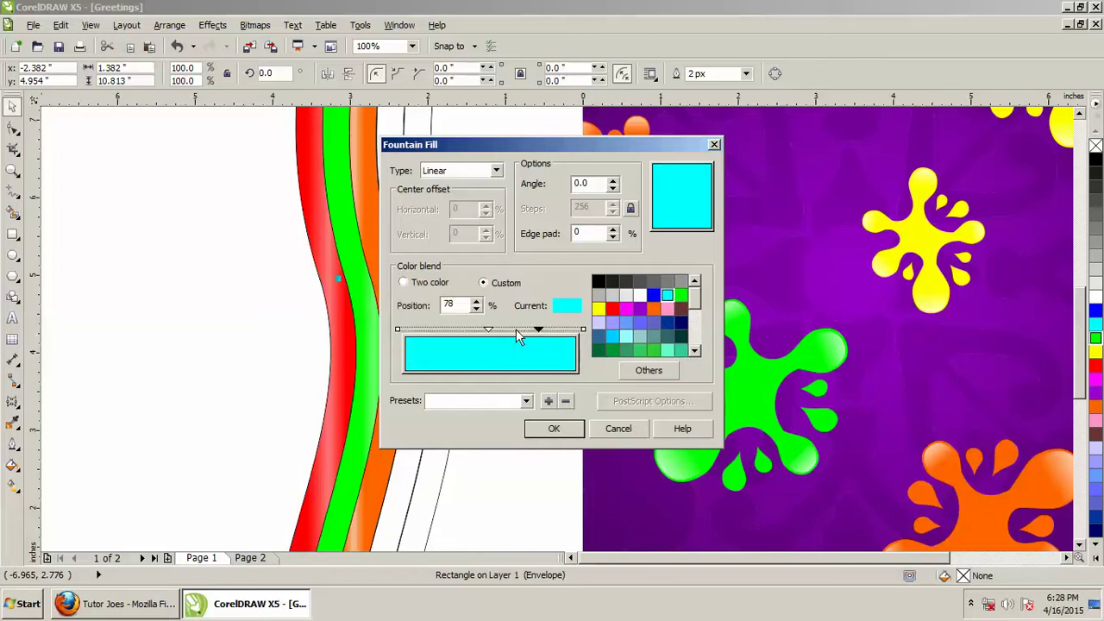
pyautogui.doubleClick(513, 329)
# - Make the middle stop light cyan and apply the cyan gradient
pyautogui.click(648, 370)
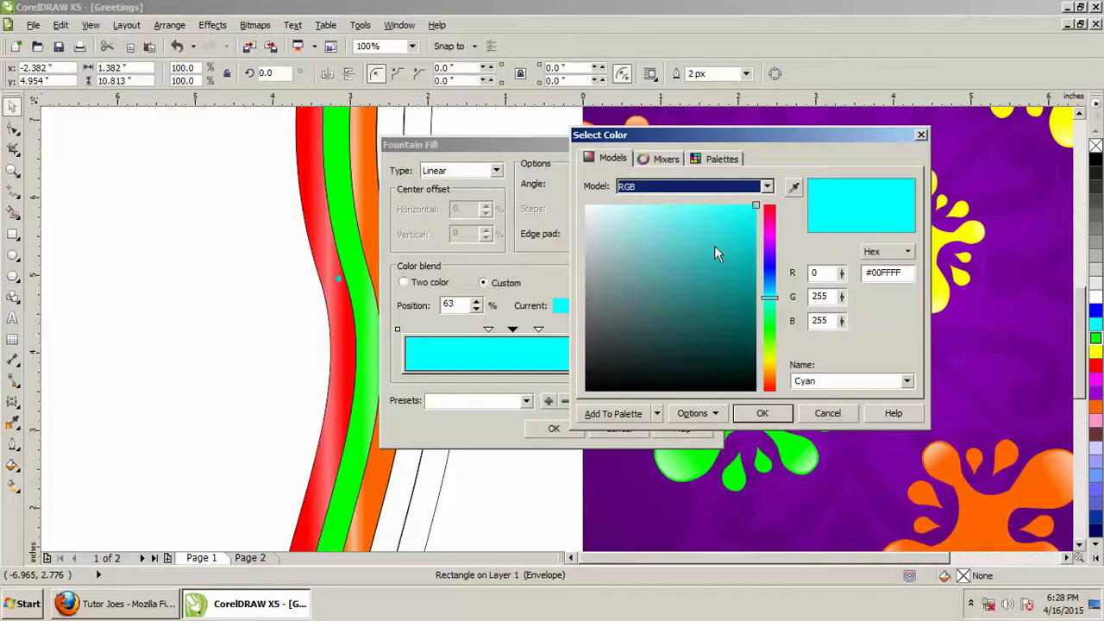
pyautogui.moveTo(636, 214); pyautogui.dragTo(637, 206)
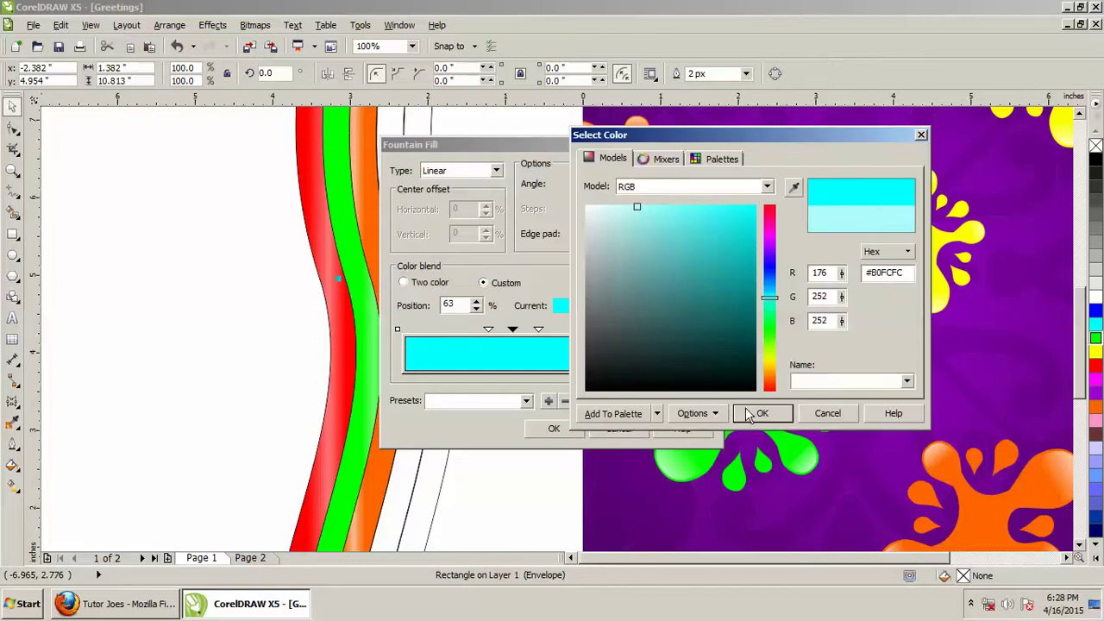
pyautogui.click(751, 414)
pyautogui.click(553, 428)
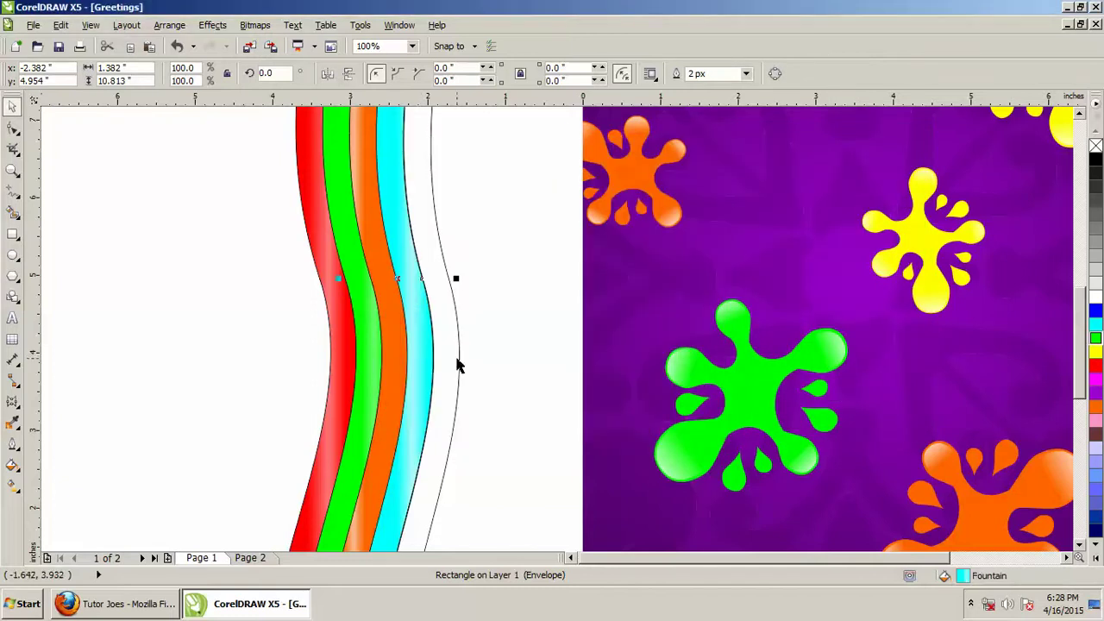
# - Give the fifth strip a custom yellow-to-yellow fountain fill with stops including 29%
pyautogui.click(12, 464)
pyautogui.click(91, 368)
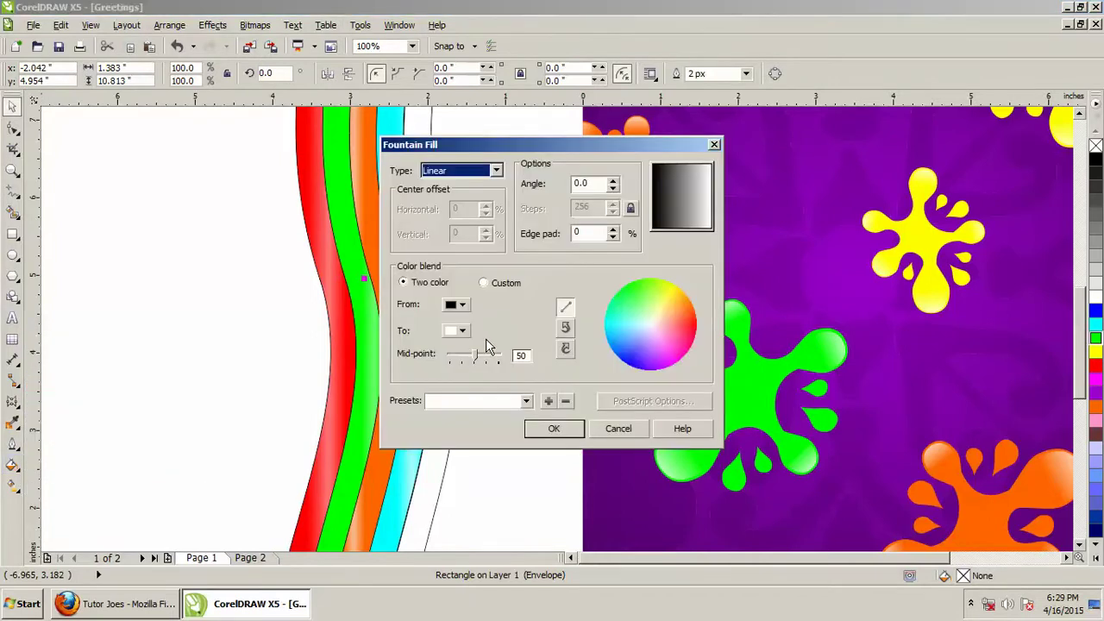
pyautogui.click(497, 285)
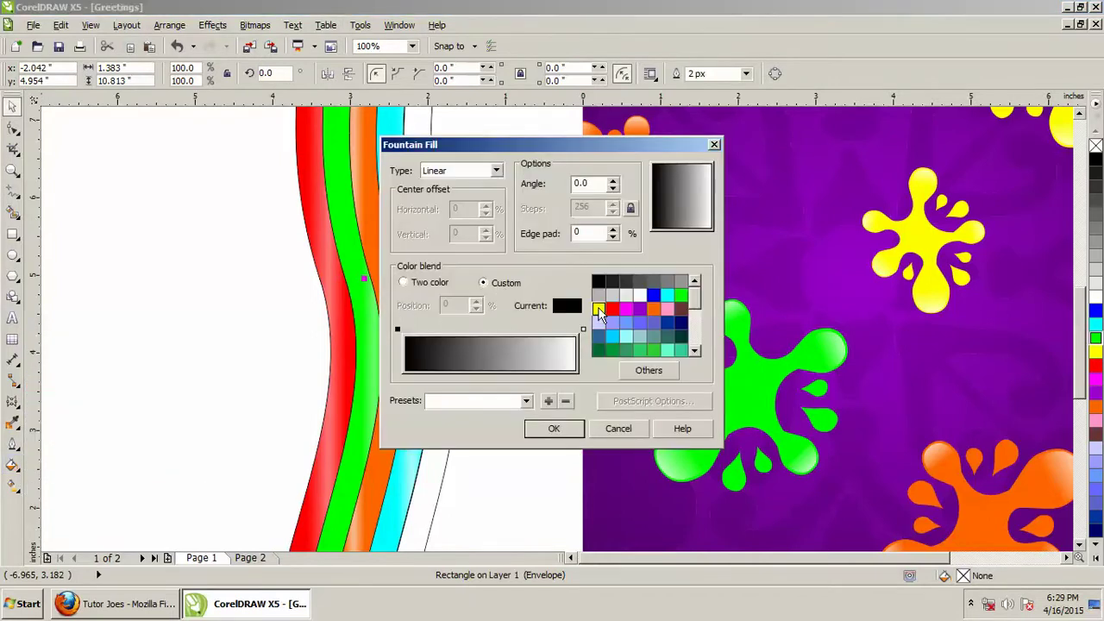
pyautogui.click(598, 309)
pyautogui.click(583, 329)
pyautogui.click(598, 309)
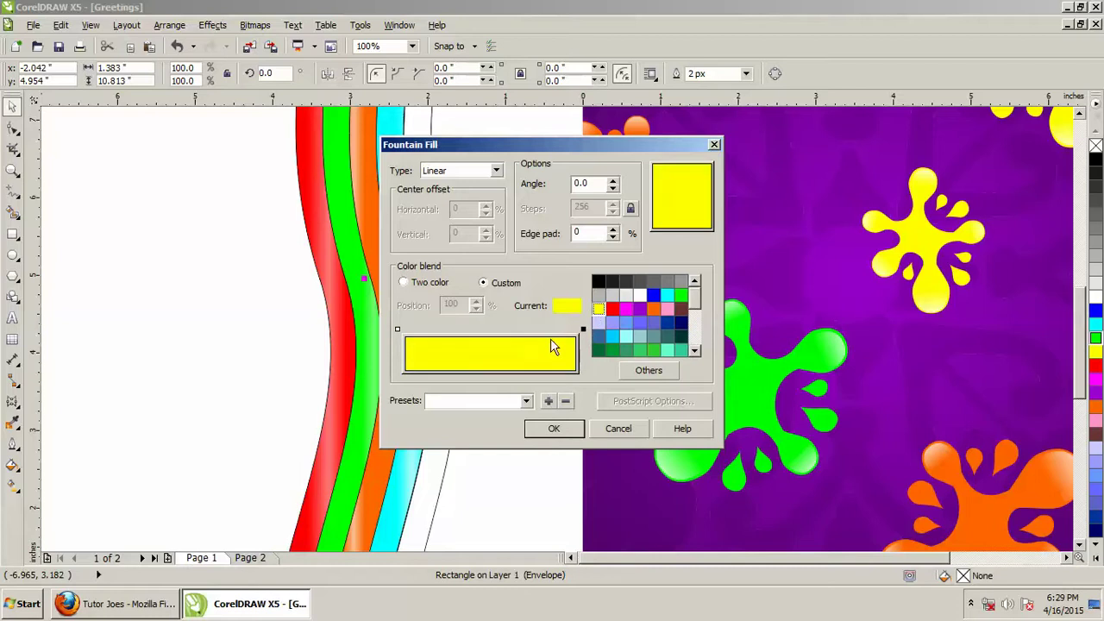
pyautogui.doubleClick(435, 328)
pyautogui.doubleClick(476, 329)
pyautogui.doubleClick(454, 329)
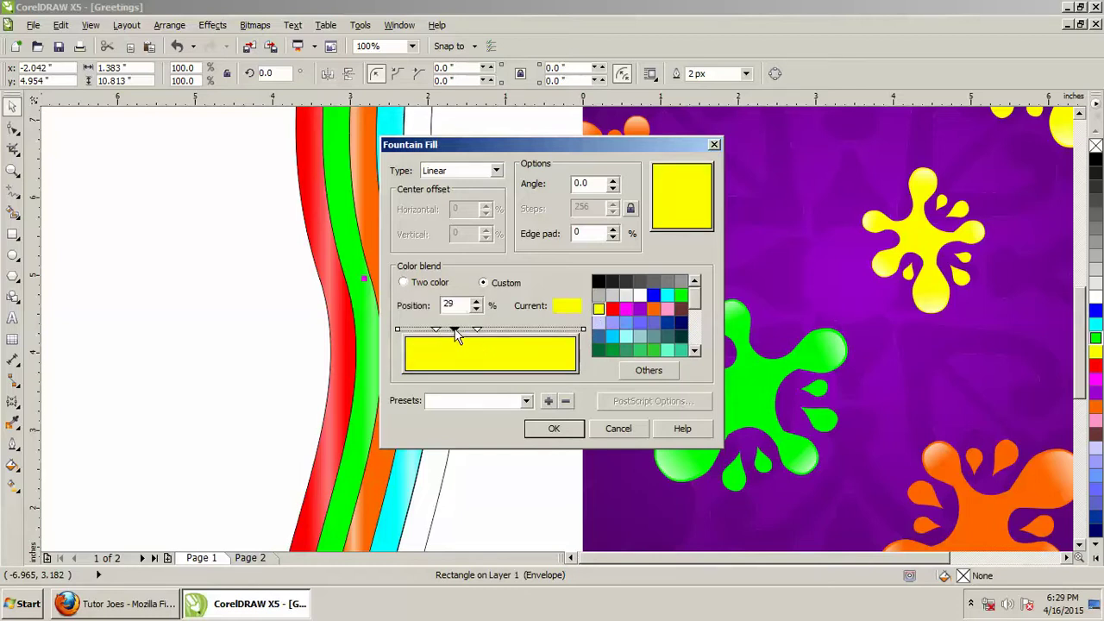
# - Make the middle stop pale yellow, apply the gradient, and deselect
pyautogui.click(649, 370)
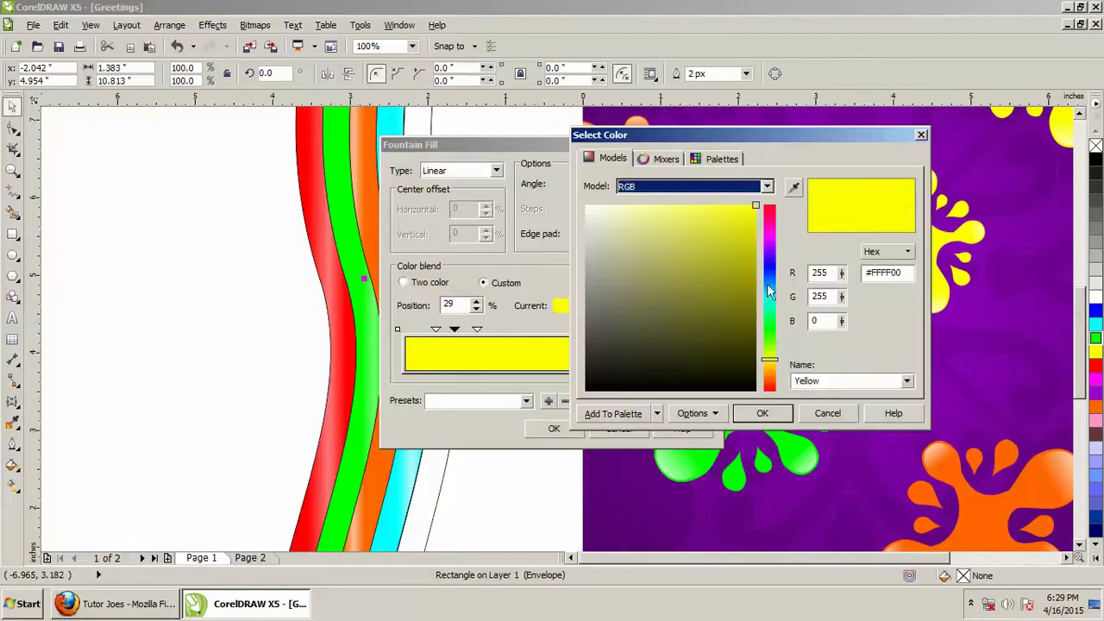
pyautogui.moveTo(645, 212); pyautogui.dragTo(660, 205)
pyautogui.click(759, 416)
pyautogui.click(557, 428)
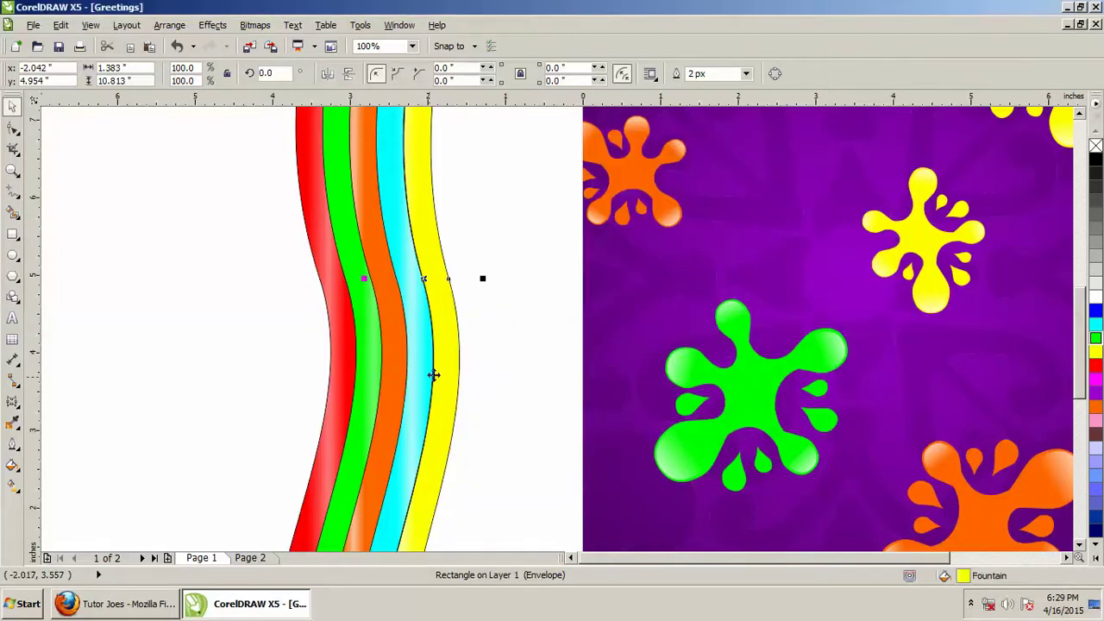
pyautogui.click(481, 368)
# - Remove the outlines from the five rainbow strips and group them
pyautogui.scroll(-2, 483, 362)
pyautogui.scroll(-2, 488, 316)
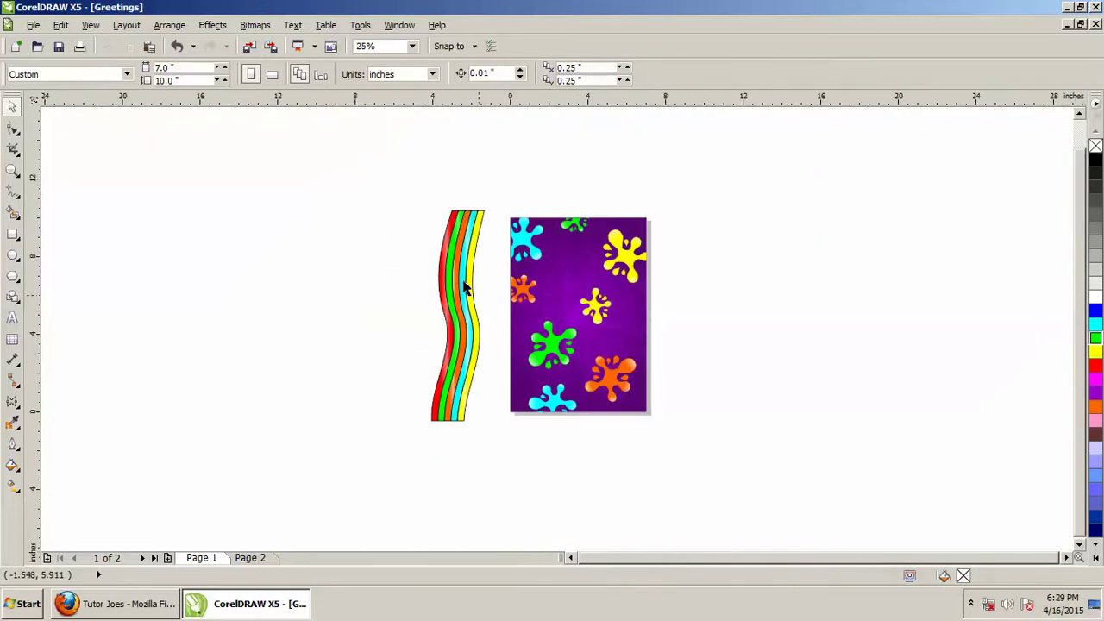
pyautogui.moveTo(410, 183); pyautogui.dragTo(504, 466)
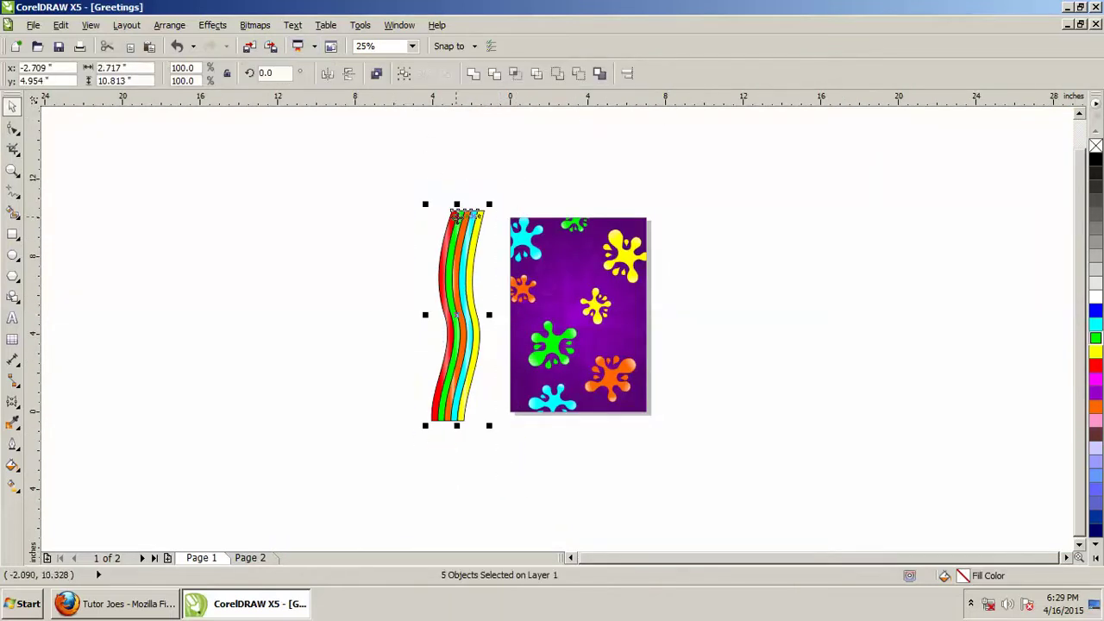
pyautogui.rightClick(1096, 145)
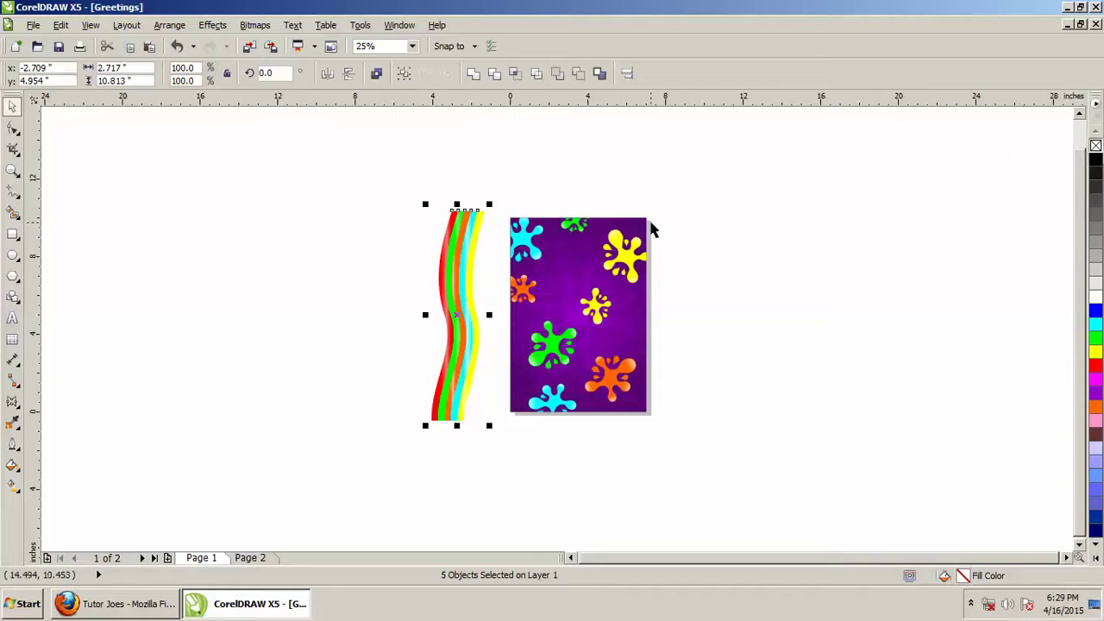
pyautogui.click(169, 25)
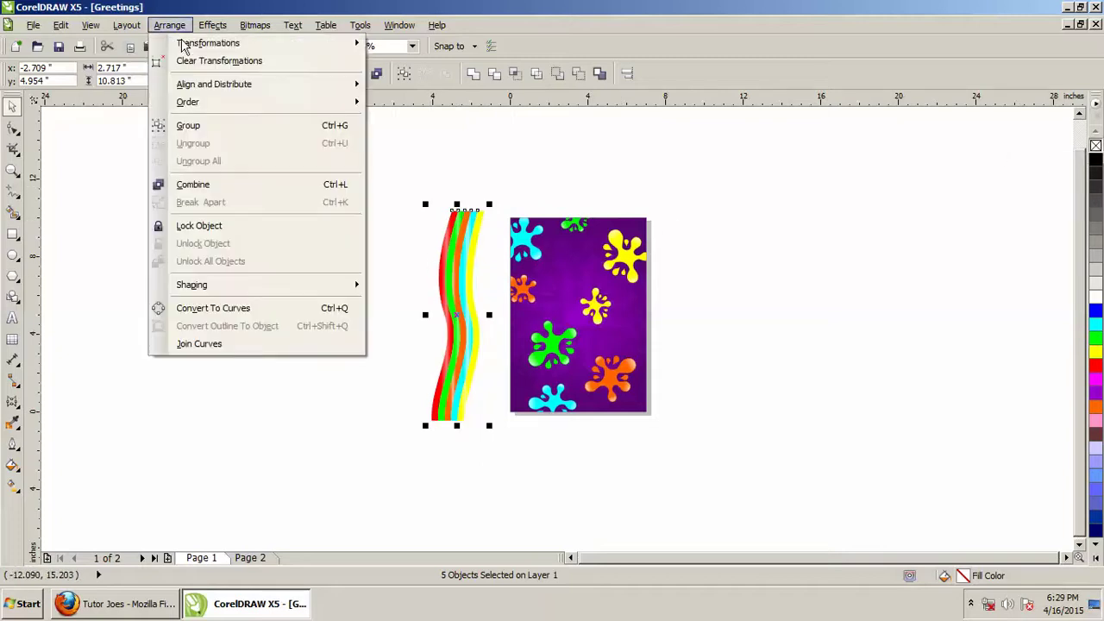
pyautogui.click(205, 127)
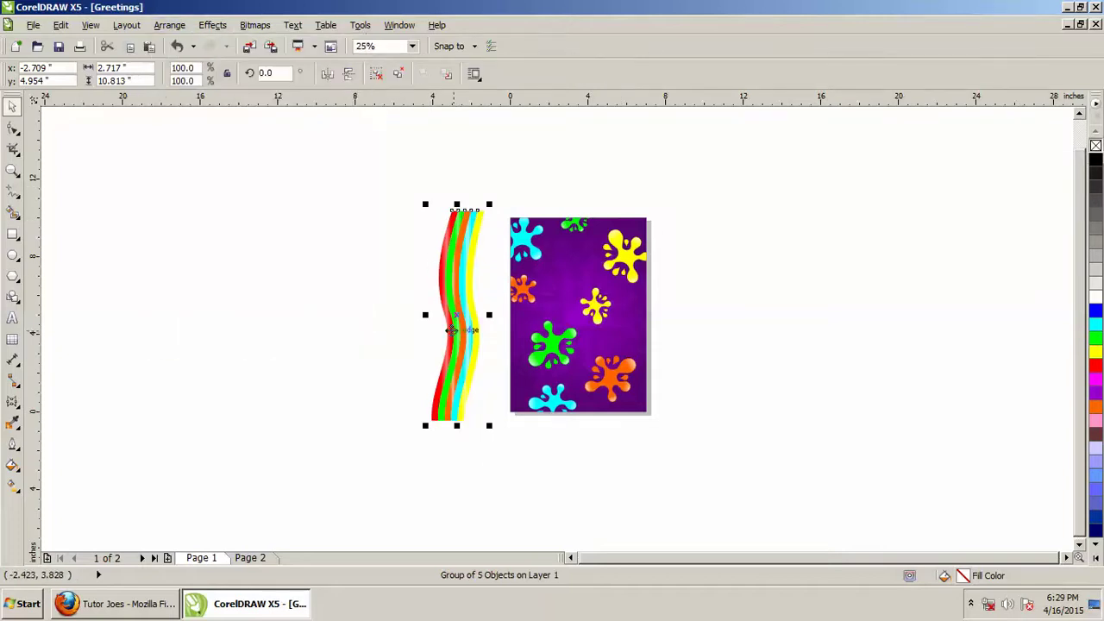
# - Move the rainbow group onto the purple card and tilt it about 11.2°
pyautogui.scroll(1, 452, 330)
pyautogui.moveTo(455, 278); pyautogui.dragTo(689, 281)
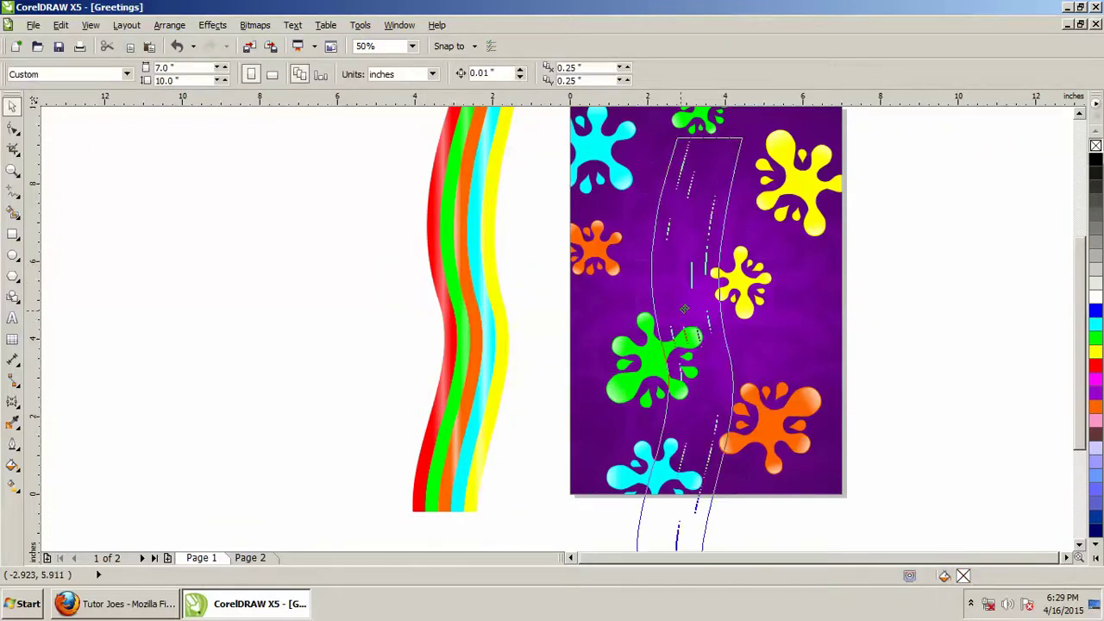
pyautogui.click(1079, 113)
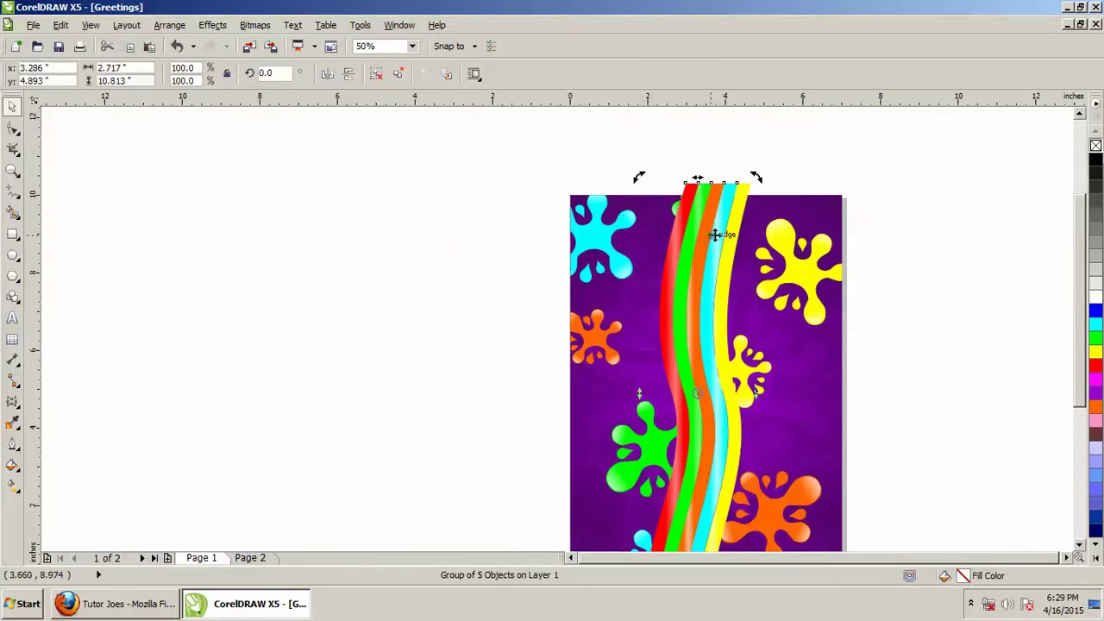
pyautogui.moveTo(757, 178); pyautogui.dragTo(713, 173)
pyautogui.click(970, 322)
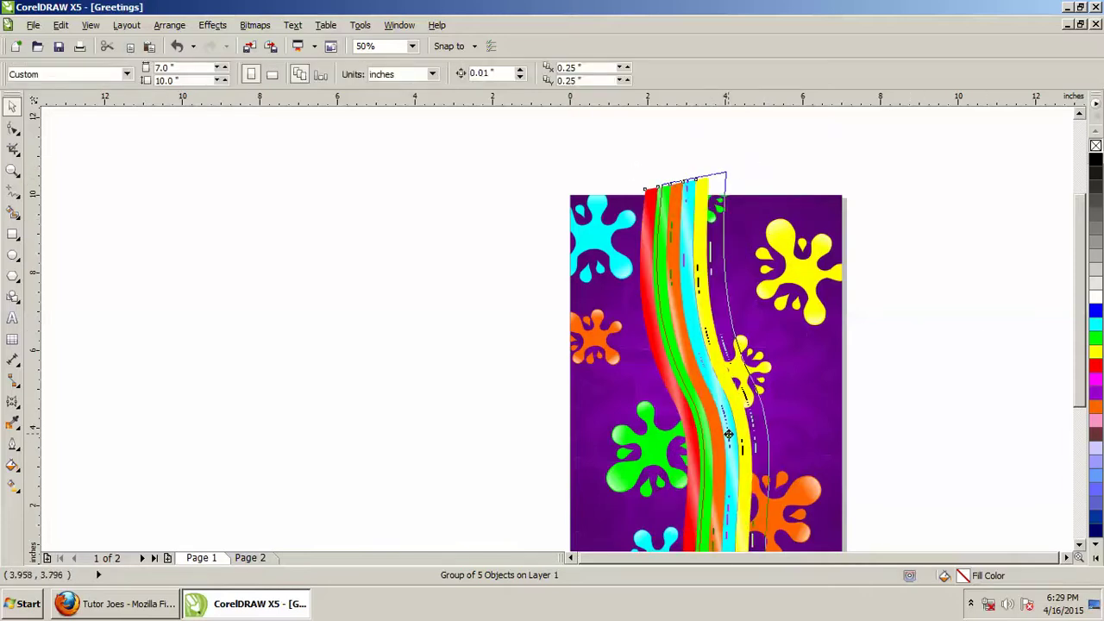
pyautogui.moveTo(715, 444); pyautogui.dragTo(725, 438)
pyautogui.scroll(2, 733, 442)
pyautogui.scroll(1, 734, 442)
pyautogui.scroll(-1, 733, 441)
# - Reselect the rainbow group and ungroup it into five separate strips
pyautogui.click(732, 412)
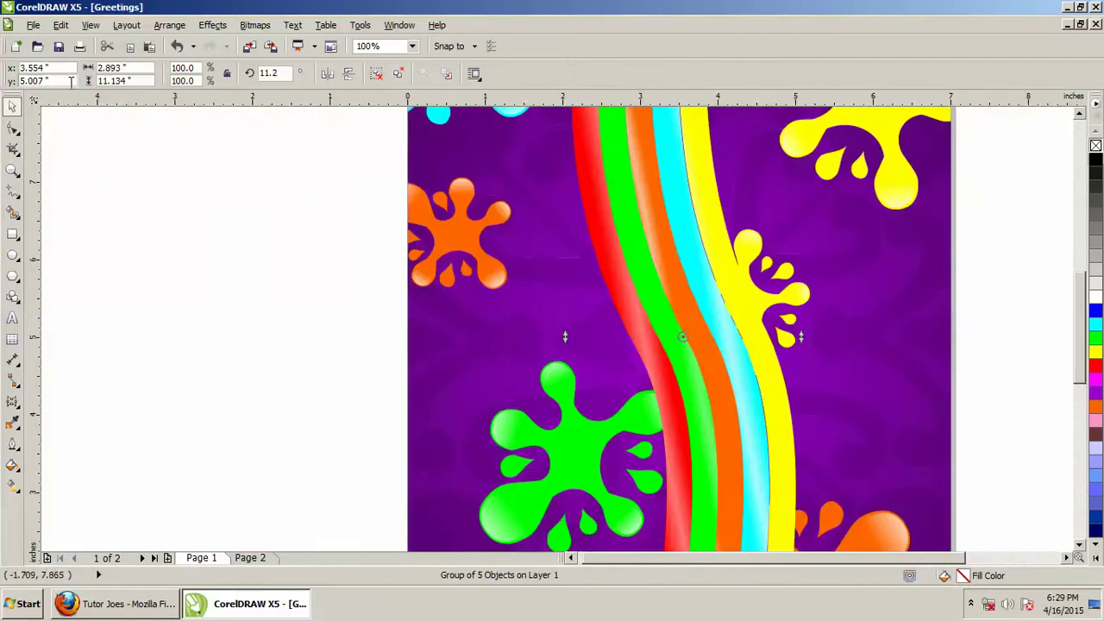
pyautogui.press('Escape')
pyautogui.scroll(2, 719, 375)
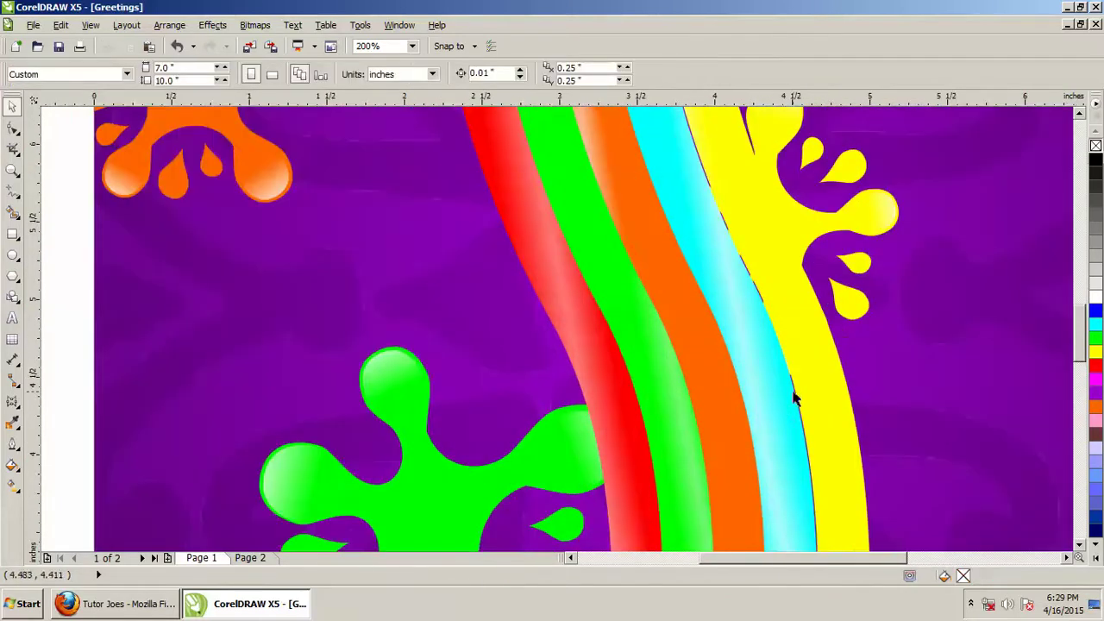
pyautogui.click(783, 401)
pyautogui.click(403, 74)
# - Check the yellow and cyan strips individually, then marquee-select all five strips
pyautogui.click(400, 158)
pyautogui.click(801, 302)
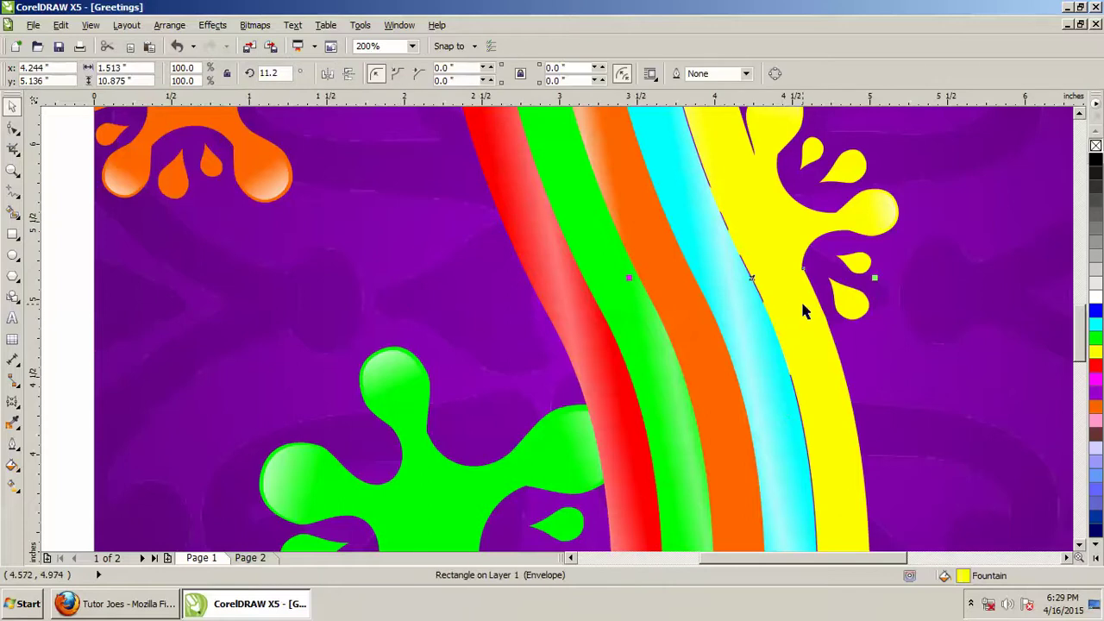
pyautogui.click(718, 325)
pyautogui.scroll(-1, 718, 325)
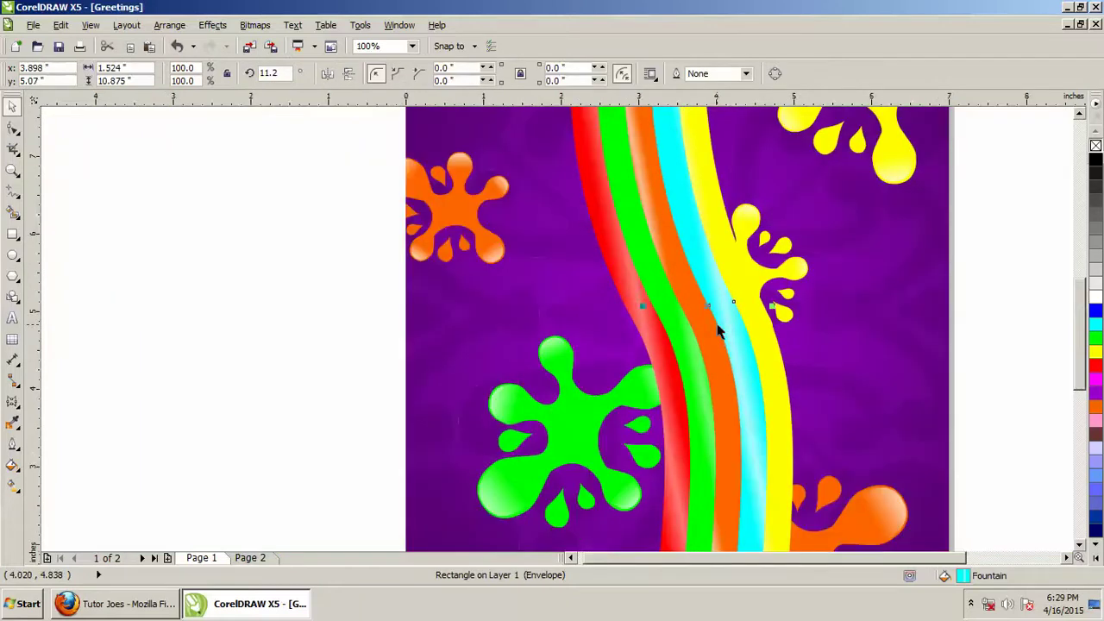
pyautogui.scroll(-1, 718, 325)
pyautogui.click(893, 336)
pyautogui.scroll(-1, 889, 332)
pyautogui.moveTo(754, 185); pyautogui.dragTo(843, 479)
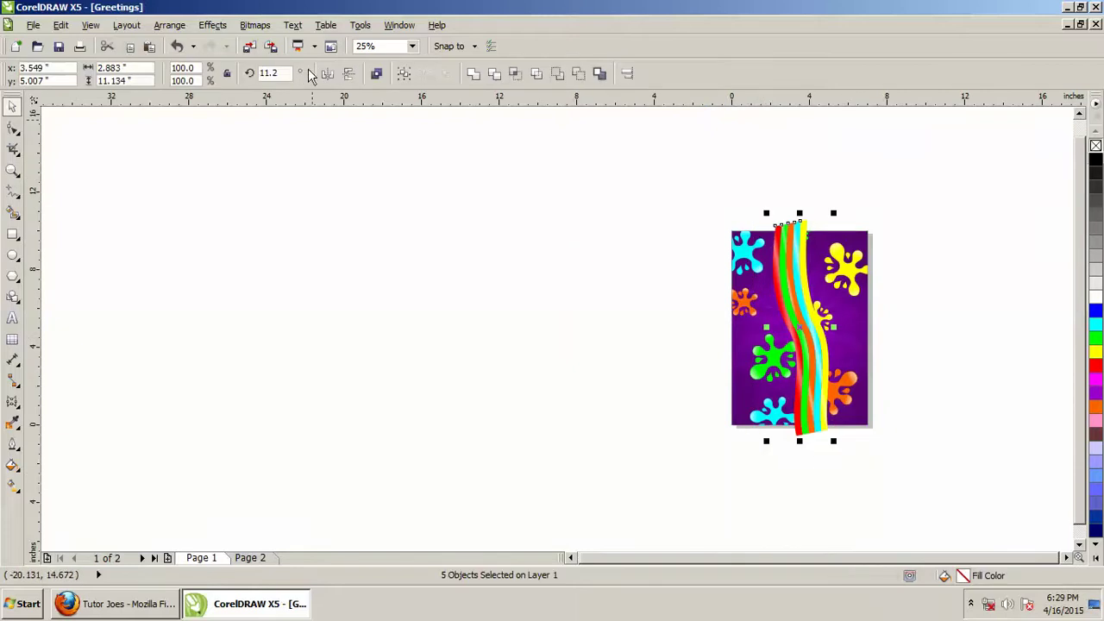
# - Group the five strips and rotate the group about 3.3°
pyautogui.click(169, 25)
pyautogui.click(199, 127)
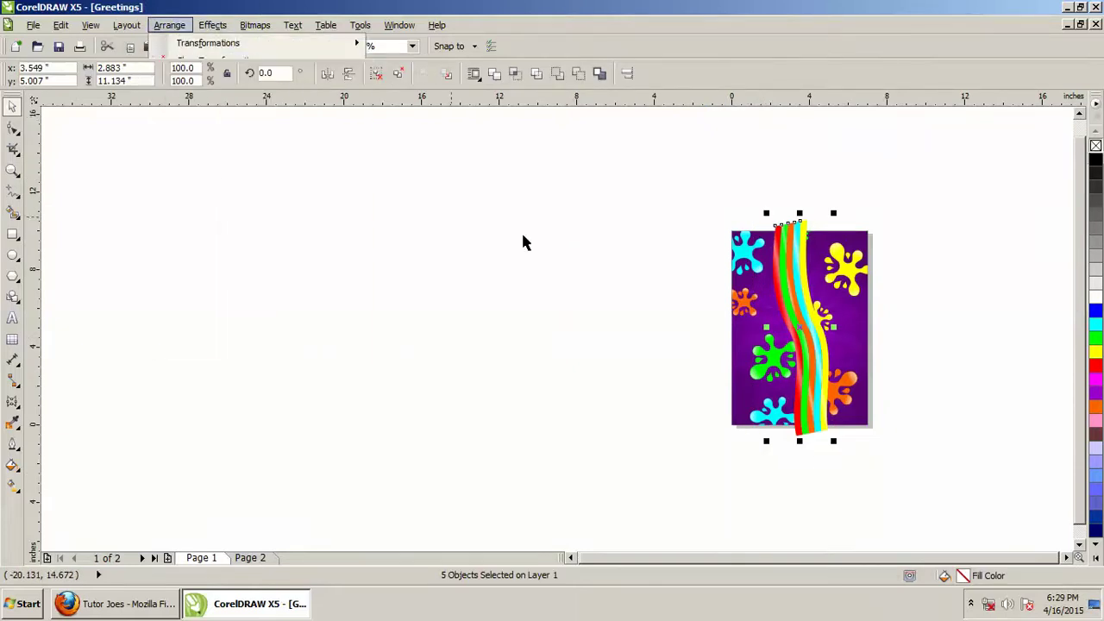
pyautogui.scroll(1, 807, 316)
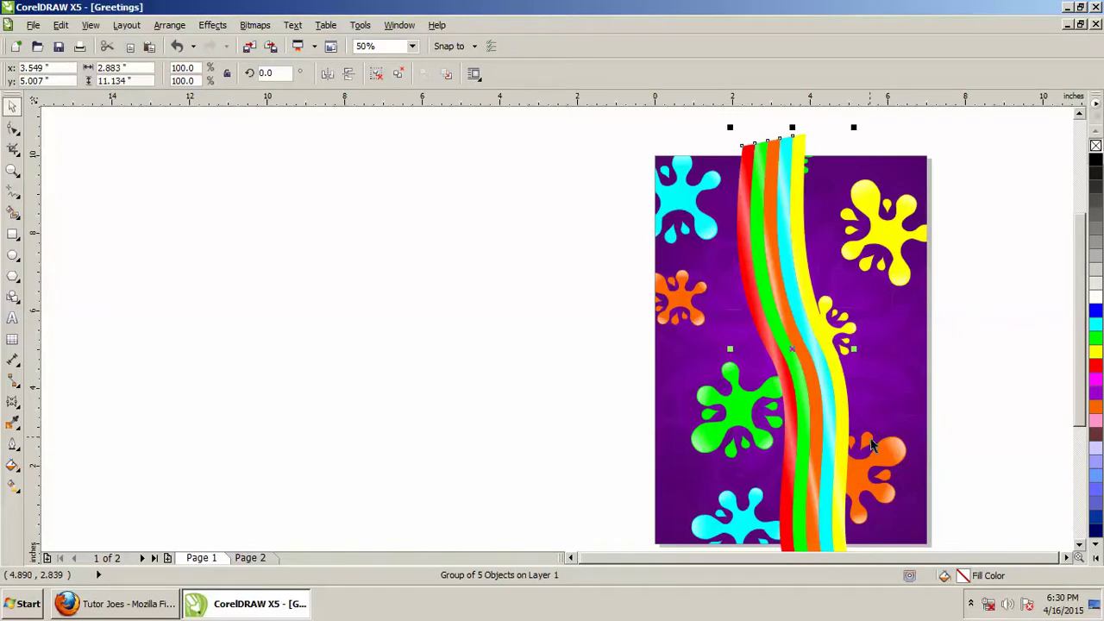
pyautogui.click(830, 411)
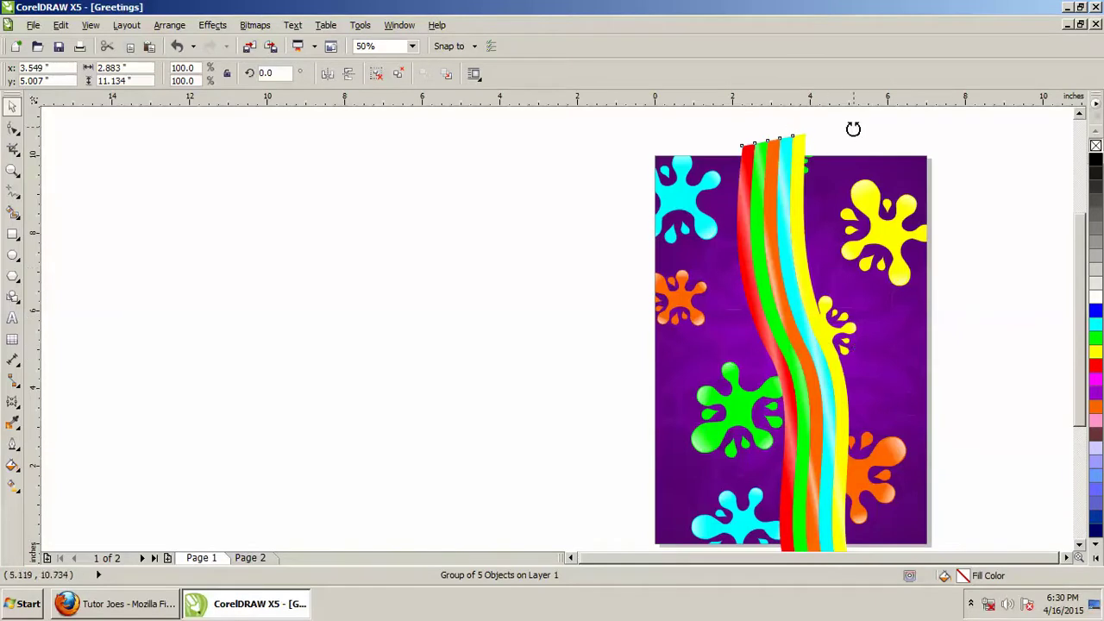
pyautogui.moveTo(854, 127); pyautogui.dragTo(861, 148)
pyautogui.click(1000, 260)
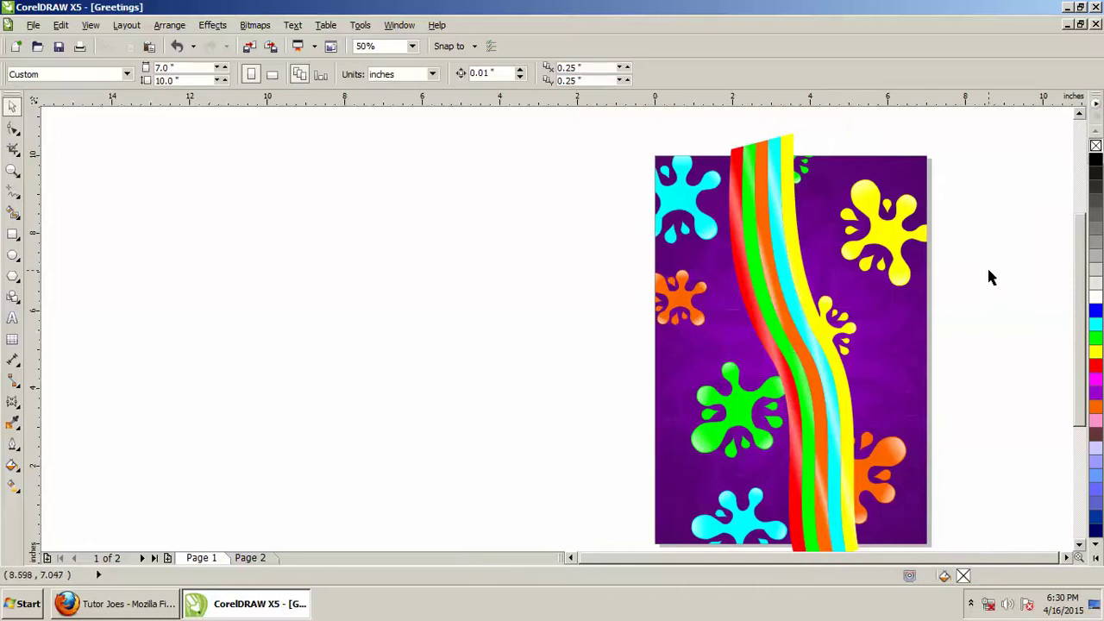
# - Reselect the rainbow group and zoom the view to fit it
pyautogui.scroll(-1, 930, 283)
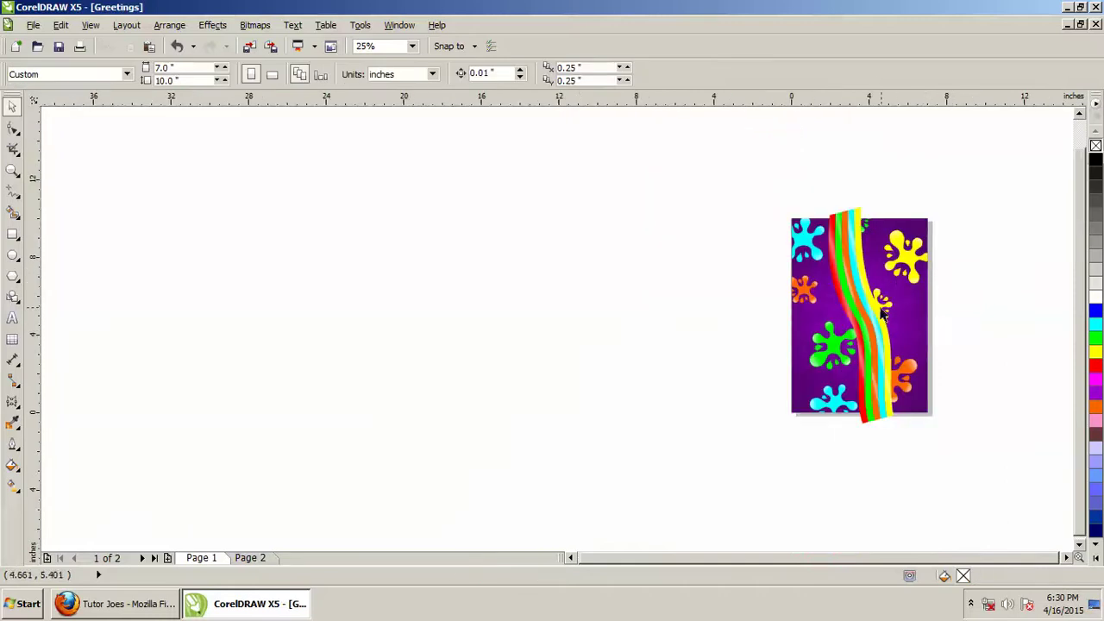
pyautogui.click(882, 316)
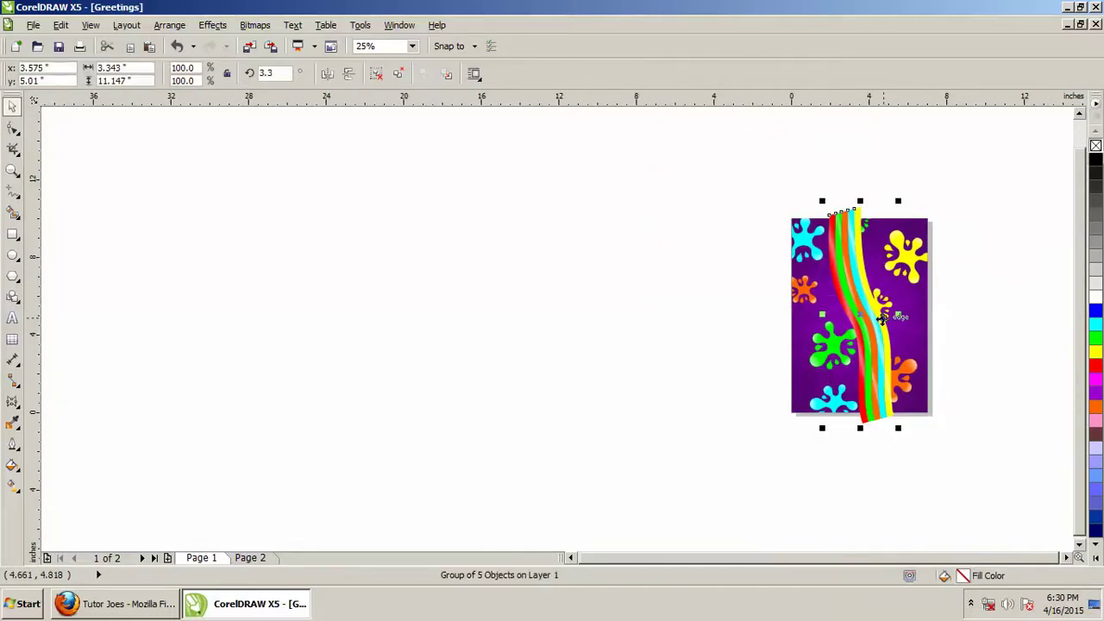
pyautogui.scroll(1, 882, 317)
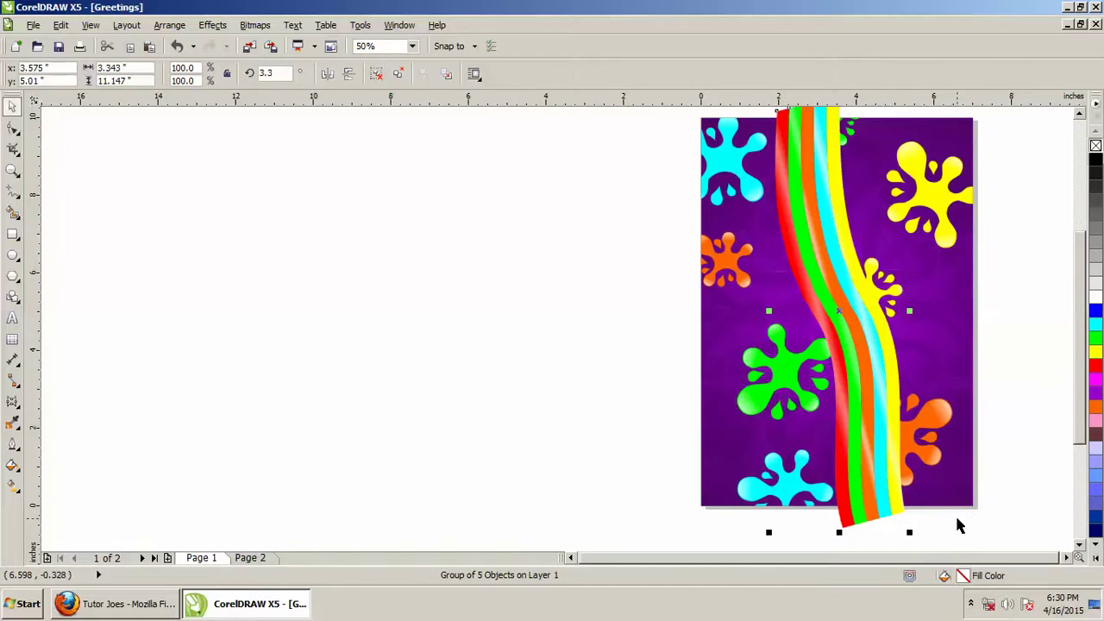
pyautogui.hotkey('shift', 'F2')
pyautogui.click(181, 26)
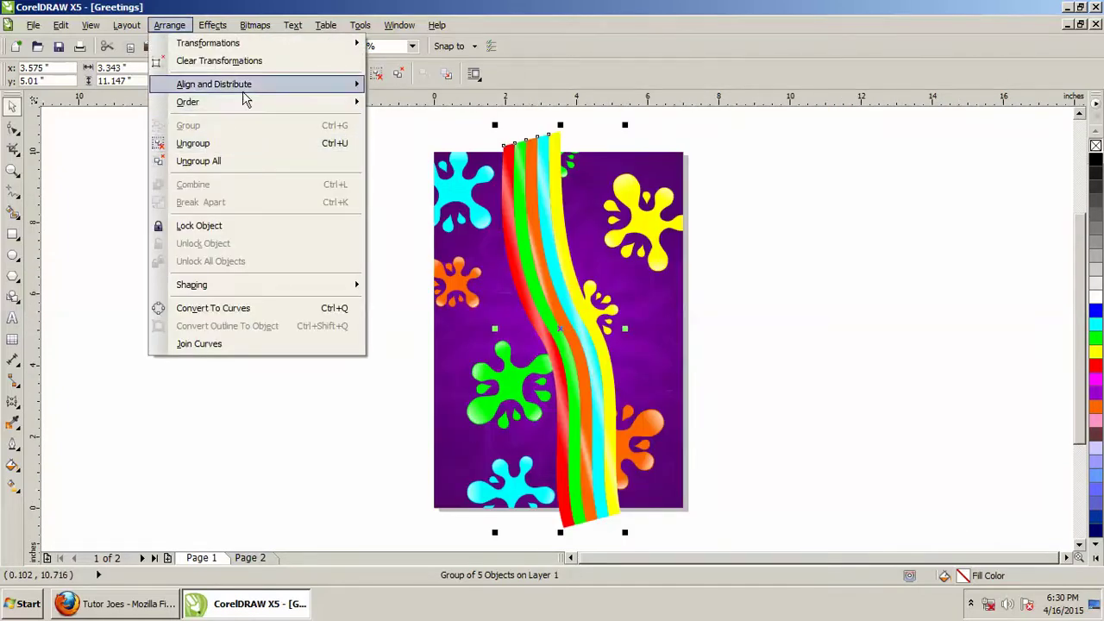
pyautogui.moveTo(187, 102)
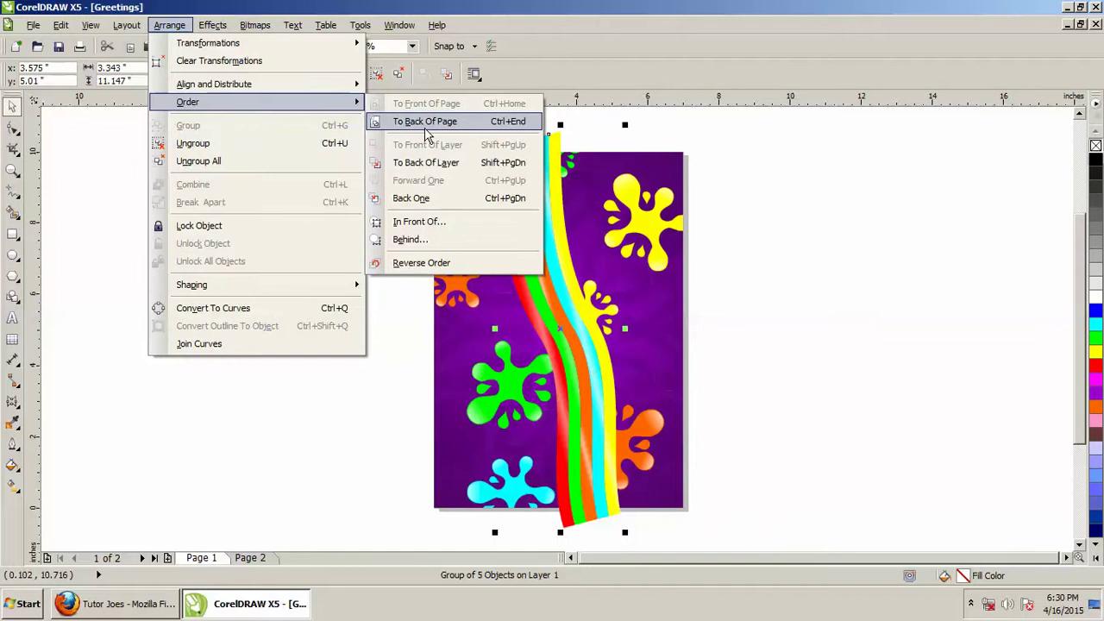
# - Send the rainbow group to the back and PowerClip it inside the purple background
pyautogui.click(424, 125)
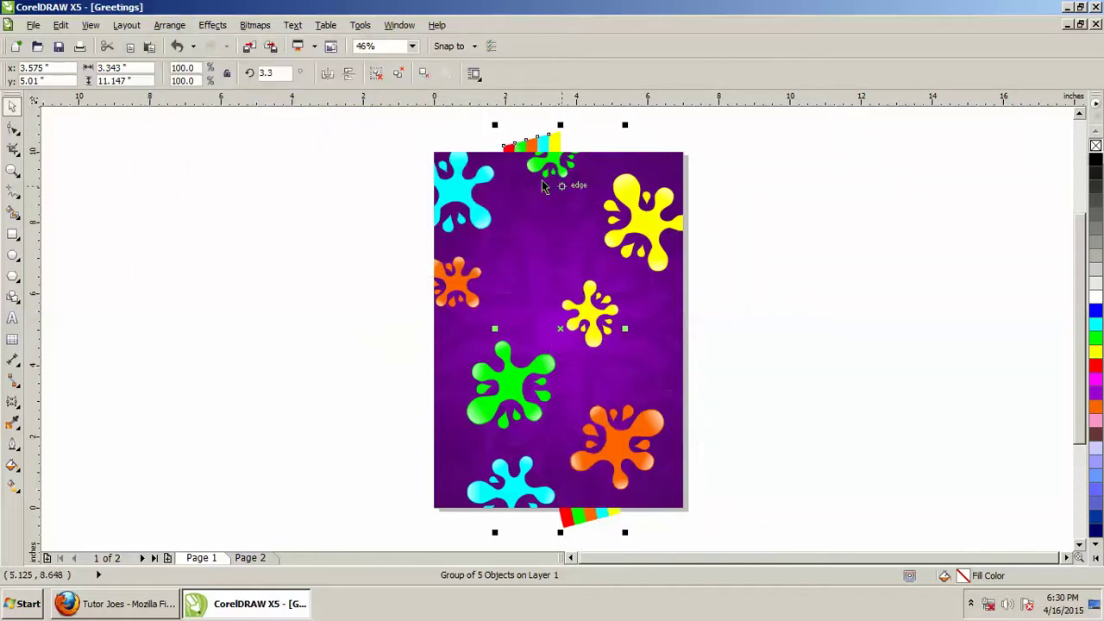
pyautogui.click(213, 26)
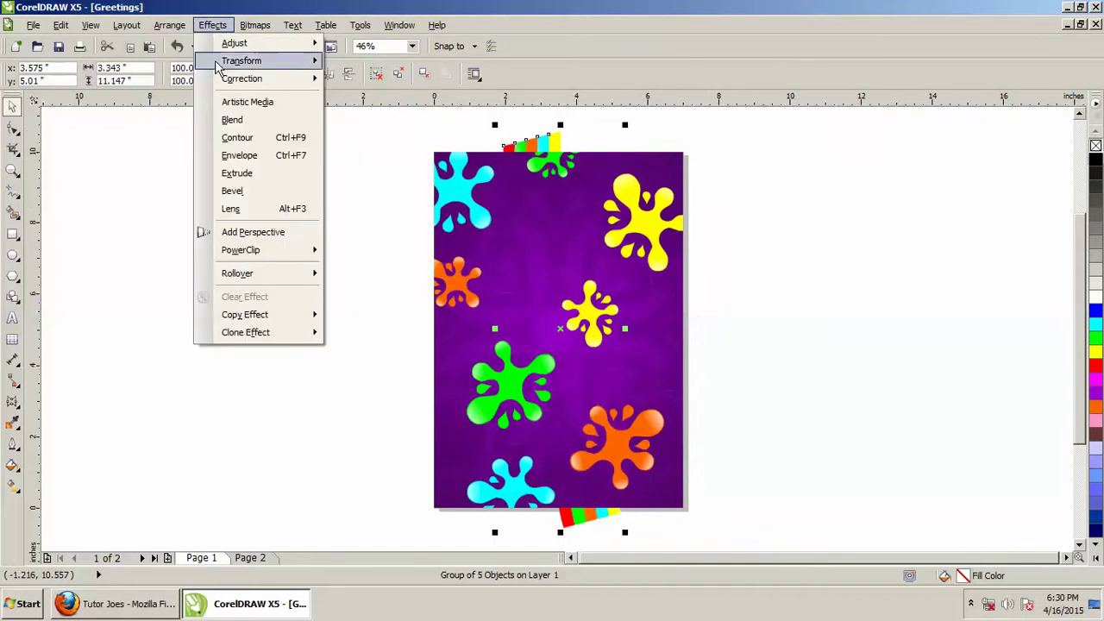
pyautogui.moveTo(241, 250)
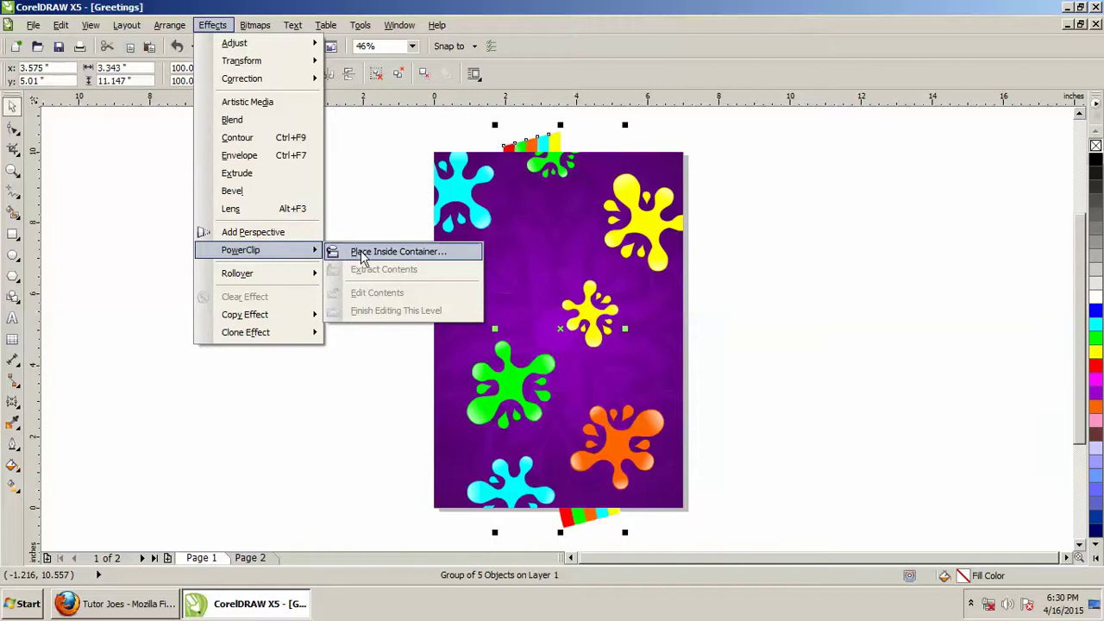
pyautogui.click(363, 254)
pyautogui.click(505, 289)
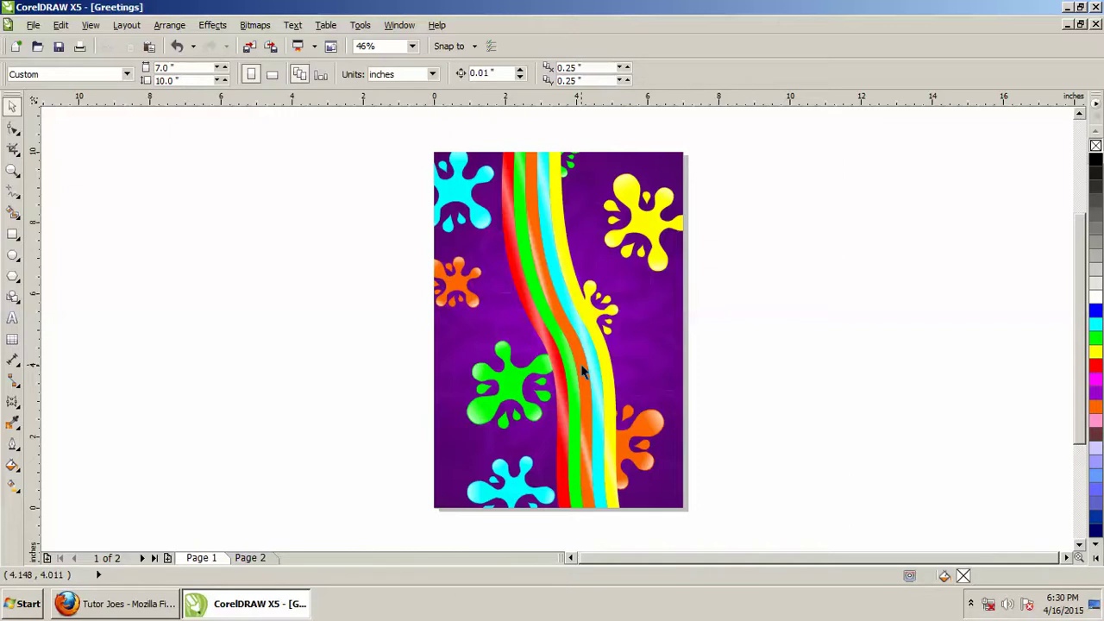
# - Add a text line left of the card reading 'Best Wishes', correcting its spelling
pyautogui.click(13, 319)
pyautogui.click(231, 376)
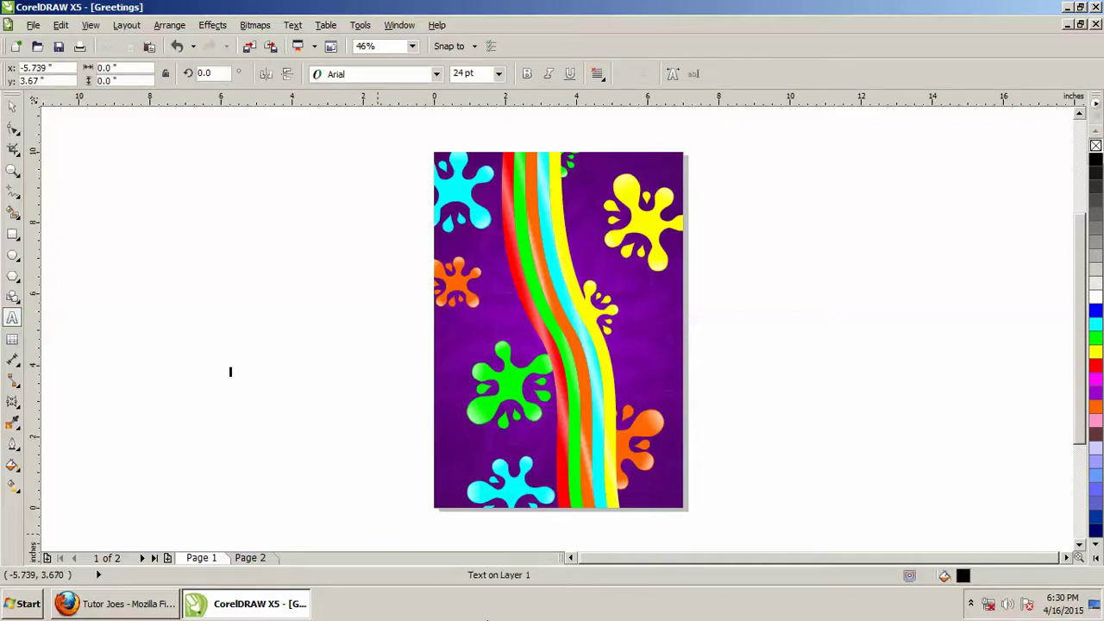
pyautogui.write('Best Whishes')
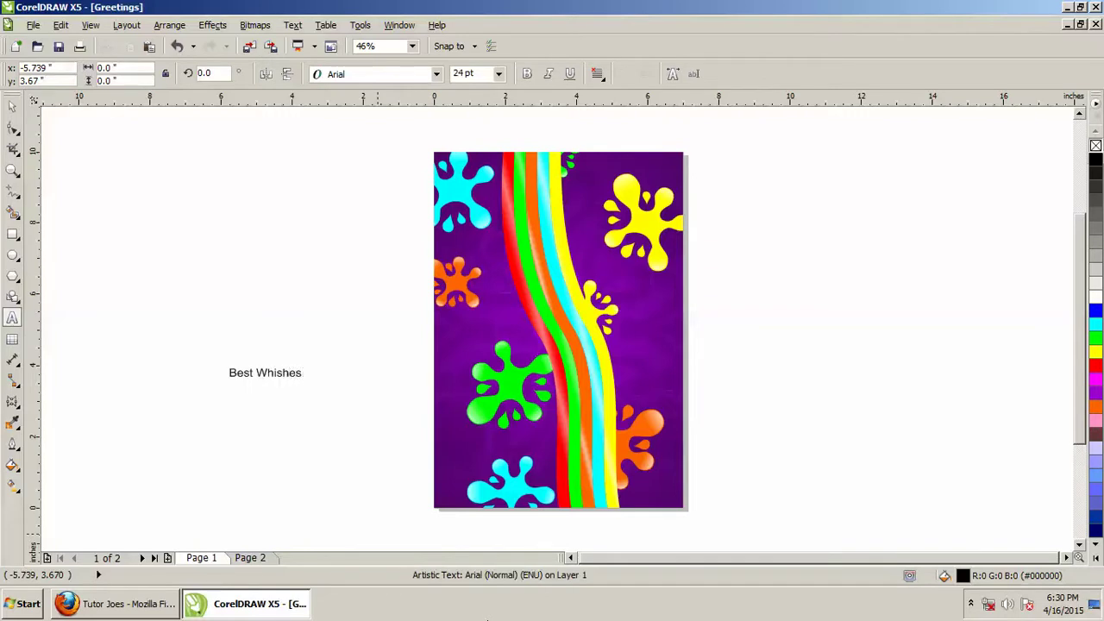
pyautogui.hotkey('ctrl', 'a')
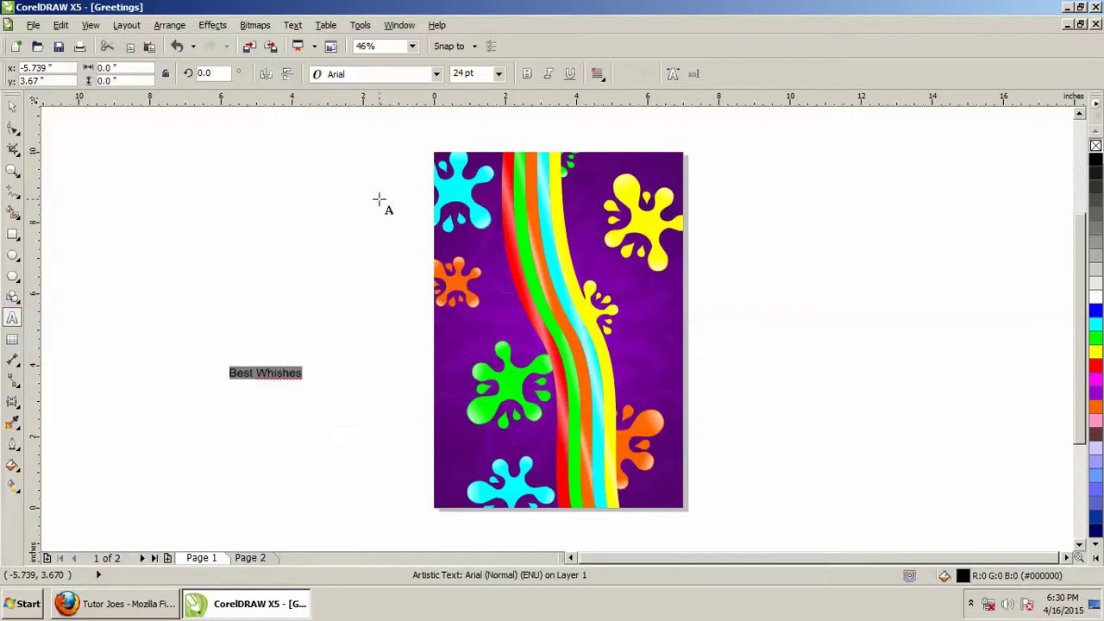
pyautogui.click(280, 373)
pyautogui.rightClick(298, 374)
pyautogui.click(312, 386)
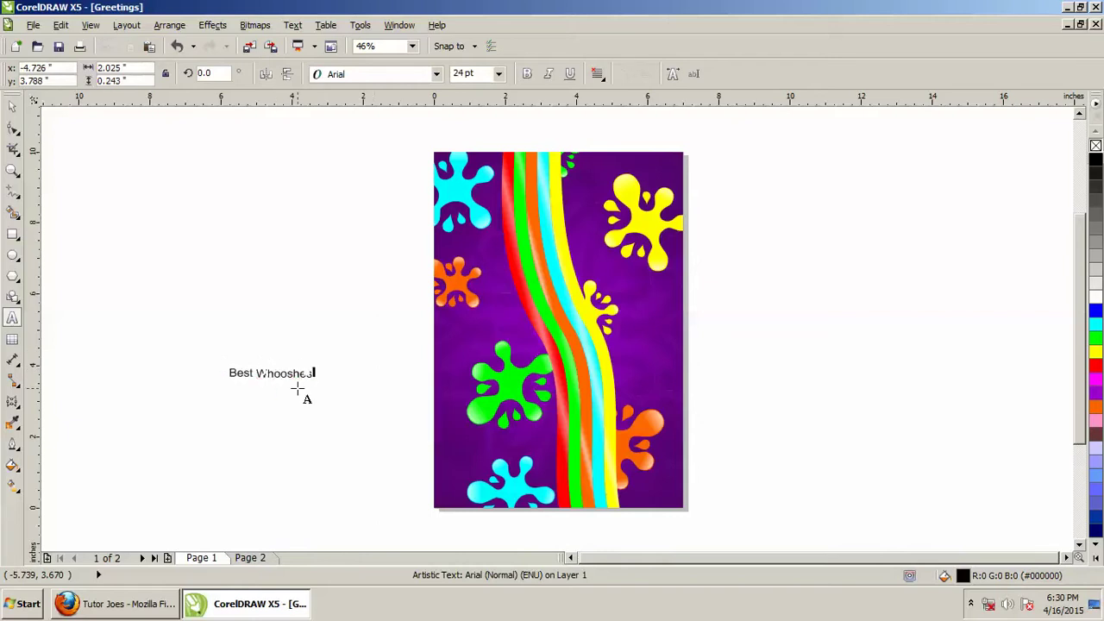
pyautogui.hotkey('ctrl', 'a')
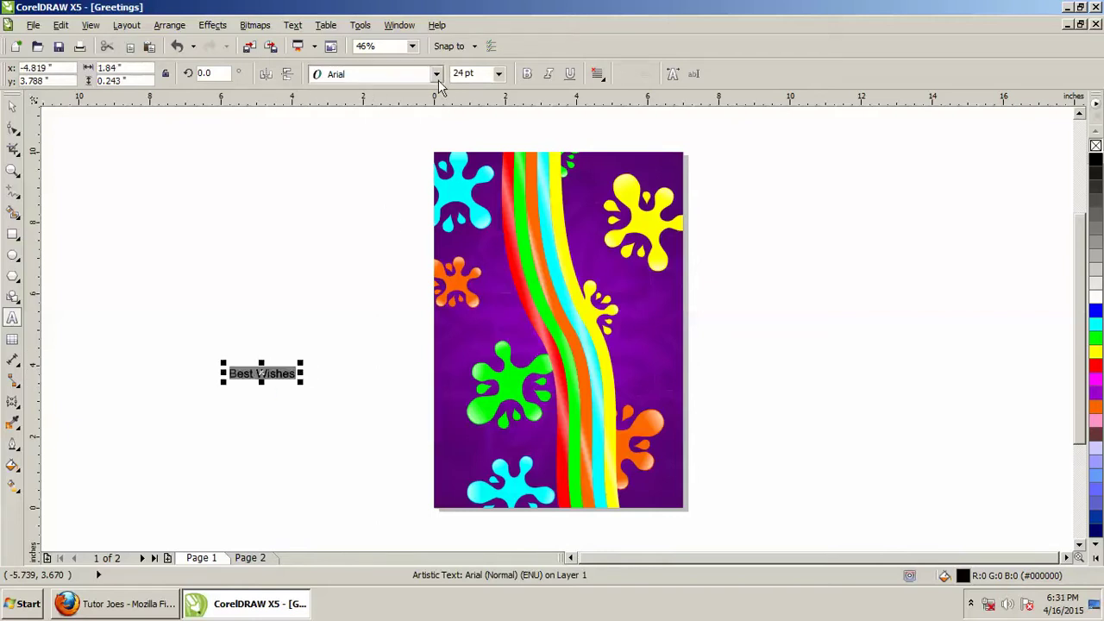
# - Set the text to Edwardian Script ITC at 150 pt
pyautogui.click(437, 75)
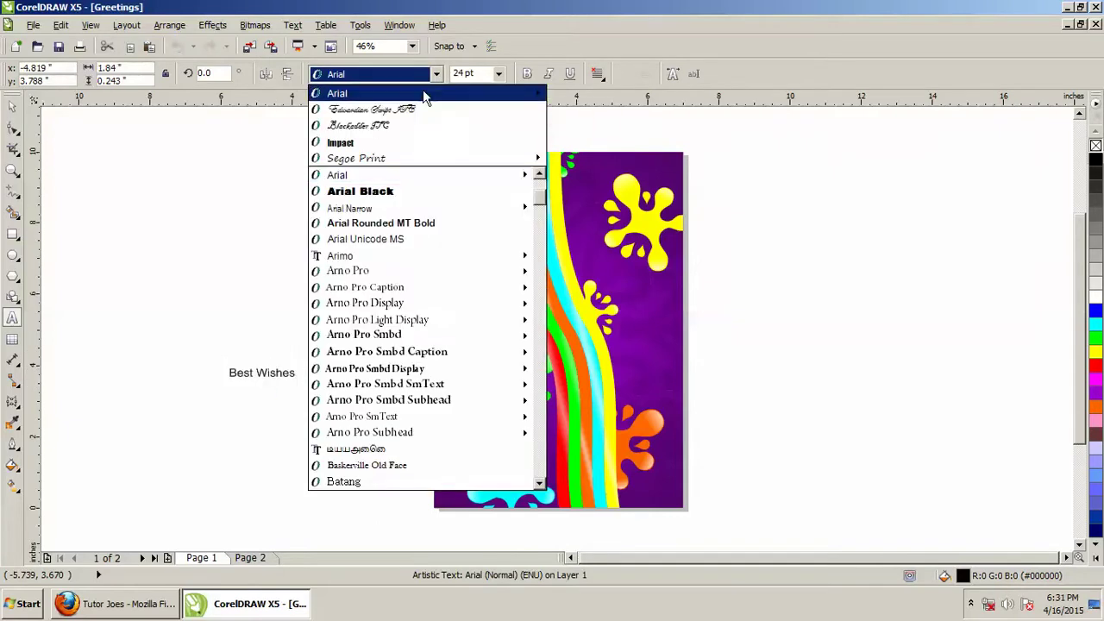
pyautogui.click(401, 116)
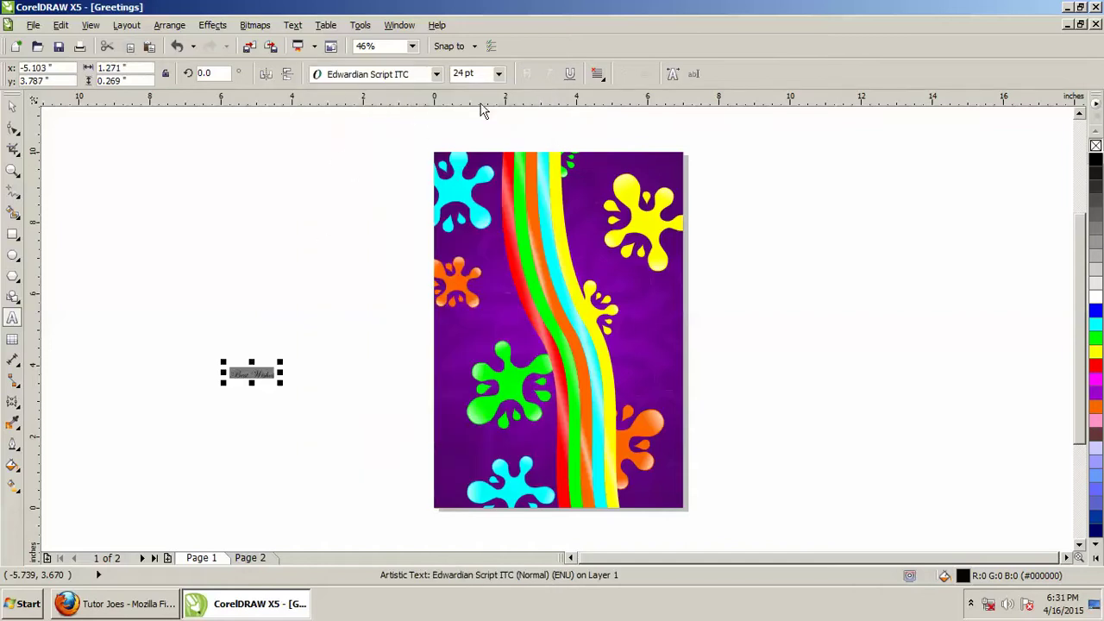
pyautogui.click(499, 74)
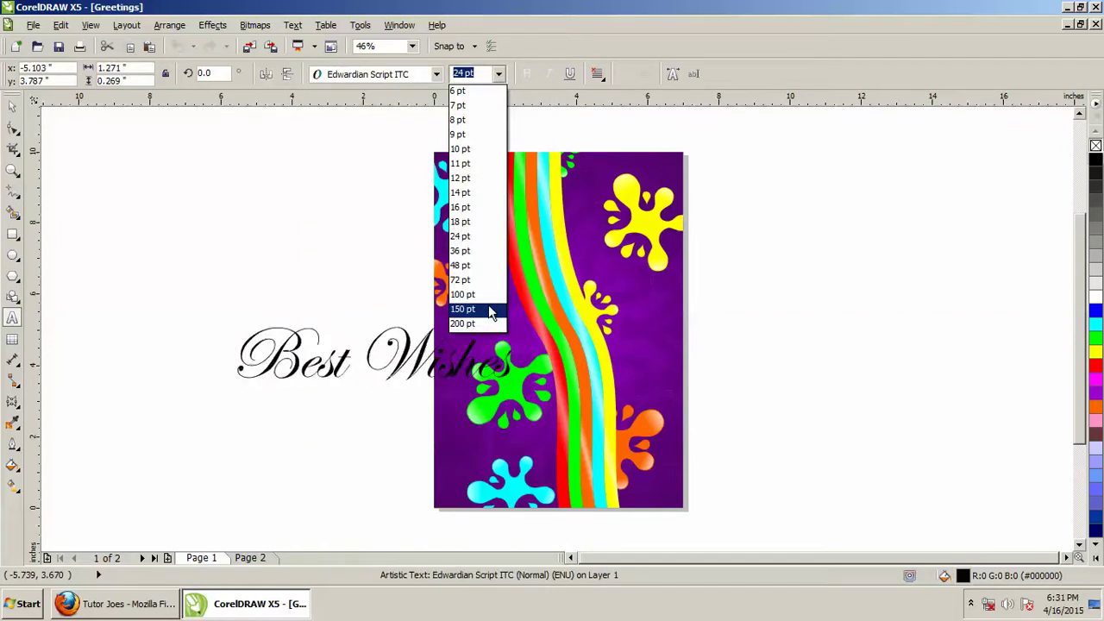
pyautogui.click(485, 311)
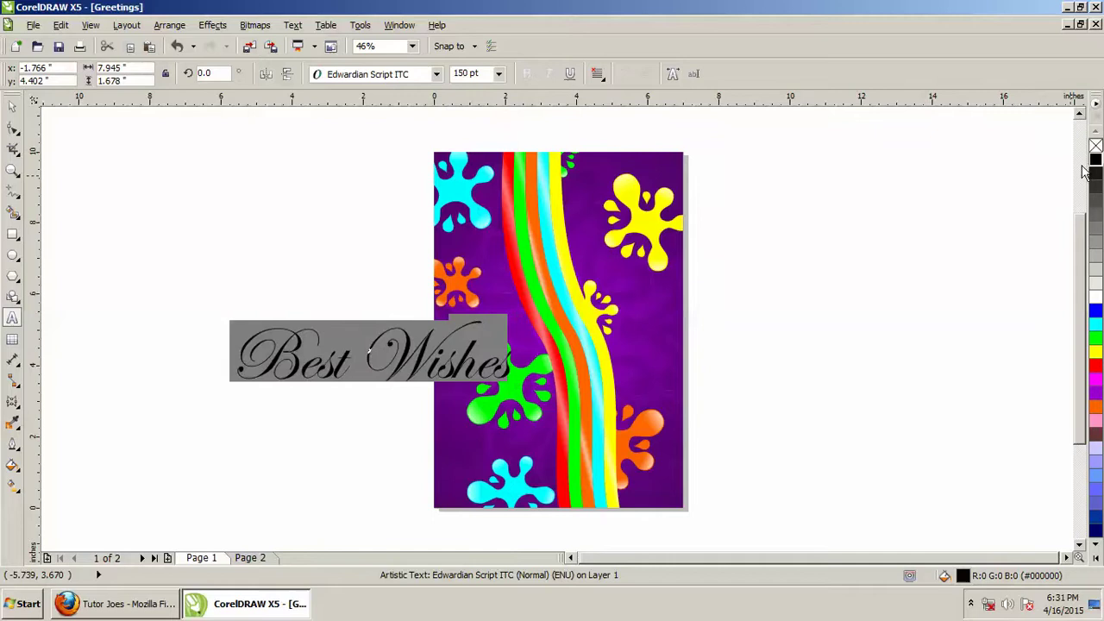
pyautogui.click(13, 106)
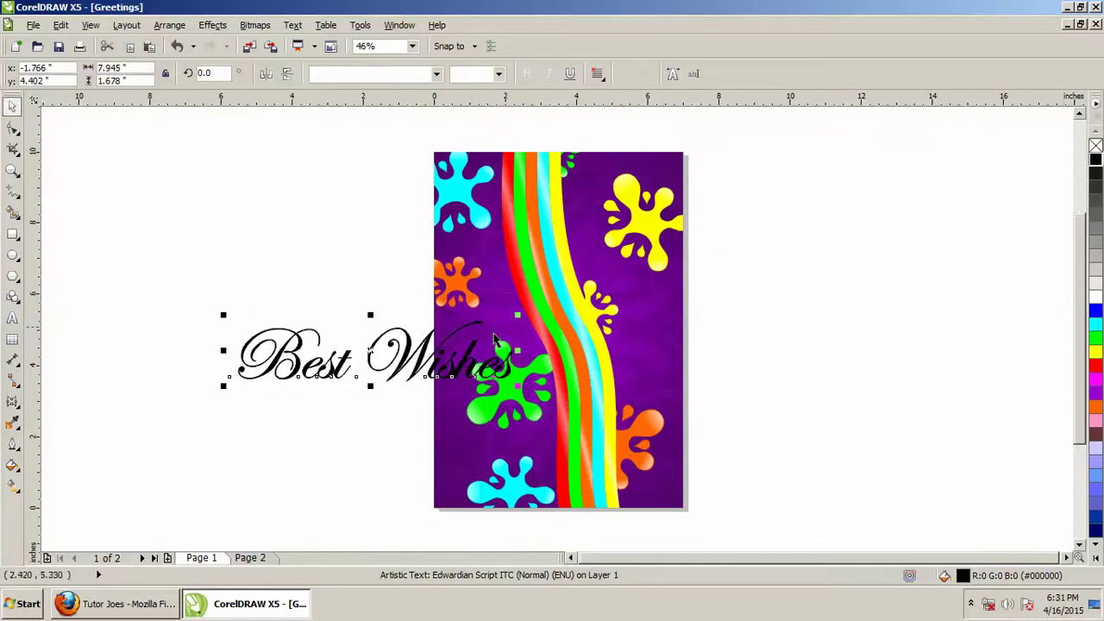
# - Move 'Best Wishes' onto the card and rotate it about 38.9°
pyautogui.moveTo(411, 360); pyautogui.dragTo(542, 360)
pyautogui.scroll(1, 542, 361)
pyautogui.click(664, 338)
pyautogui.moveTo(770, 272); pyautogui.dragTo(565, 207)
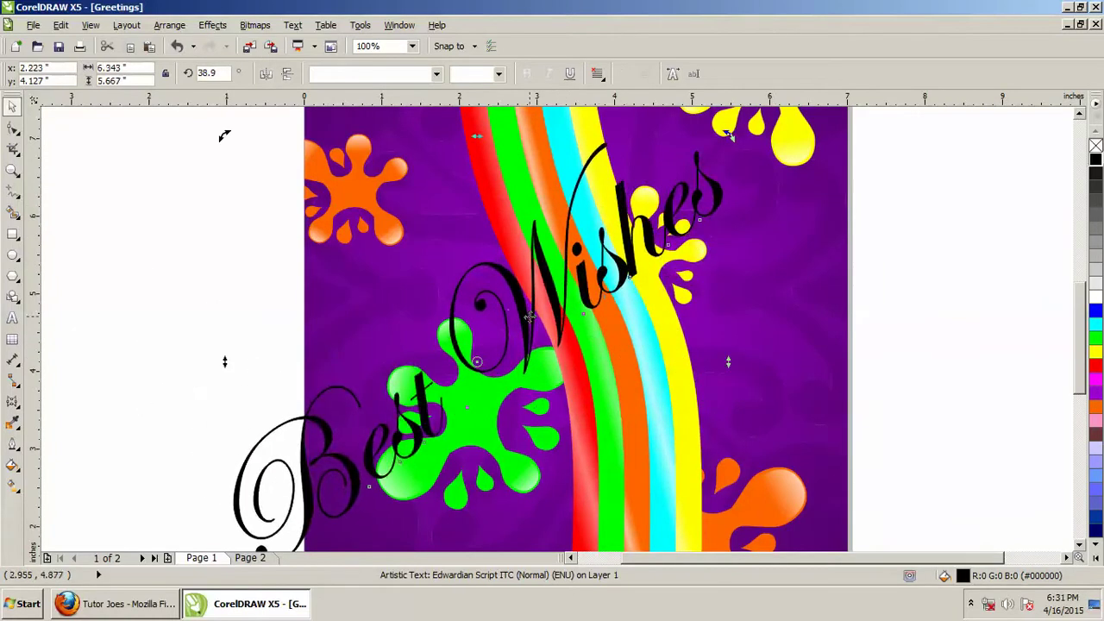
pyautogui.click(520, 320)
pyautogui.moveTo(544, 312); pyautogui.dragTo(605, 278)
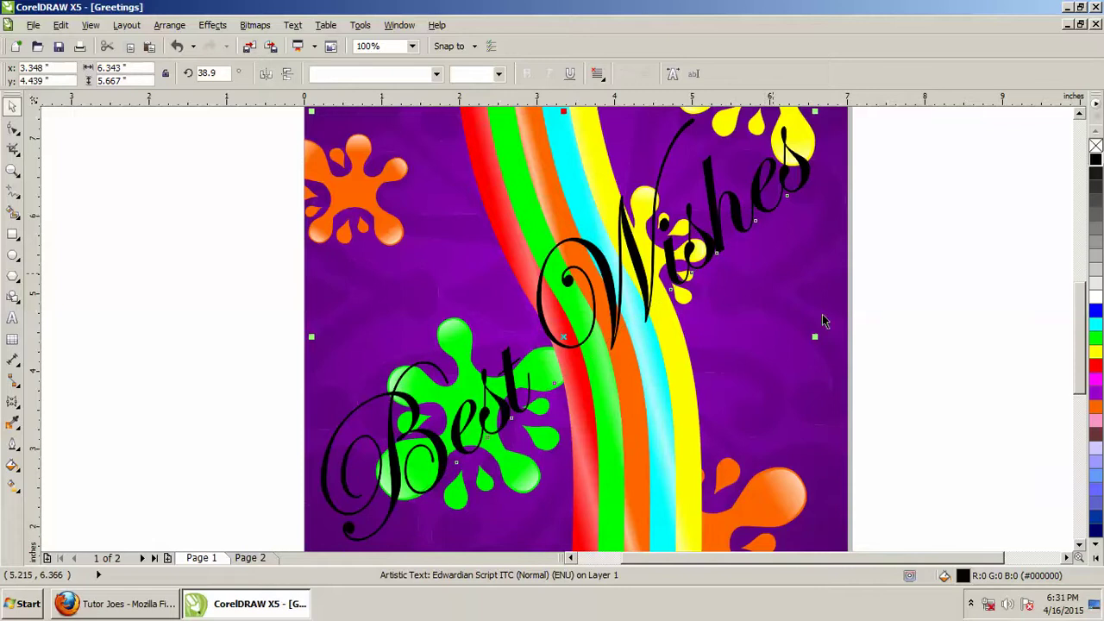
# - Colour 'Best Wishes' dark navy blue, nudge it into place, then return to the browser
pyautogui.click(1095, 529)
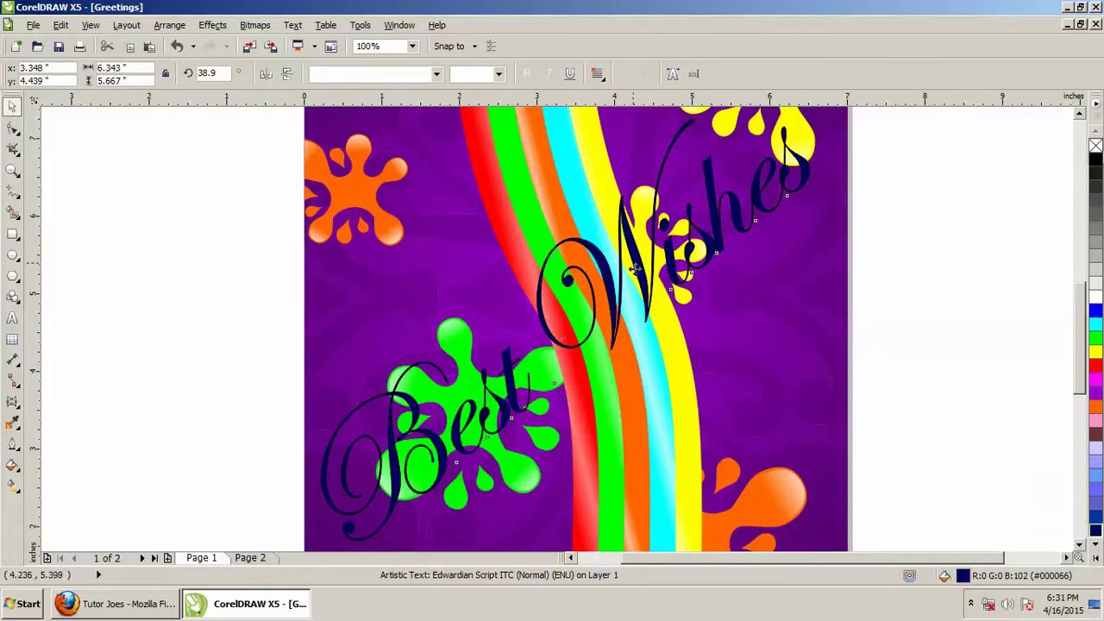
pyautogui.moveTo(635, 268); pyautogui.dragTo(639, 283)
pyautogui.scroll(-1, 639, 283)
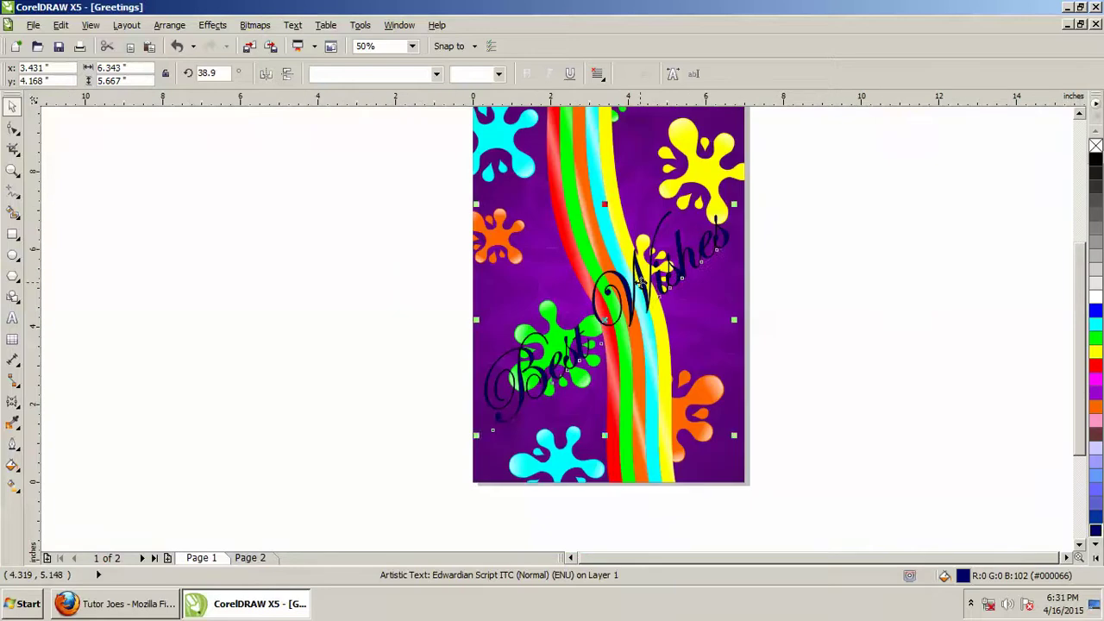
pyautogui.click(824, 344)
pyautogui.click(1080, 113)
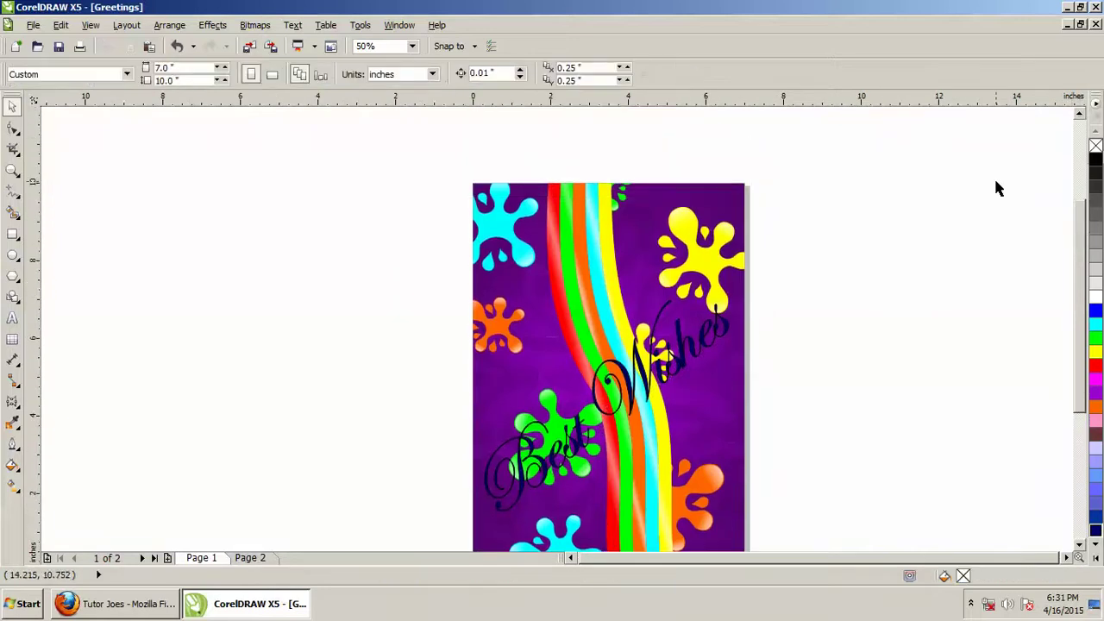
pyautogui.moveTo(1082, 247); pyautogui.dragTo(1079, 283)
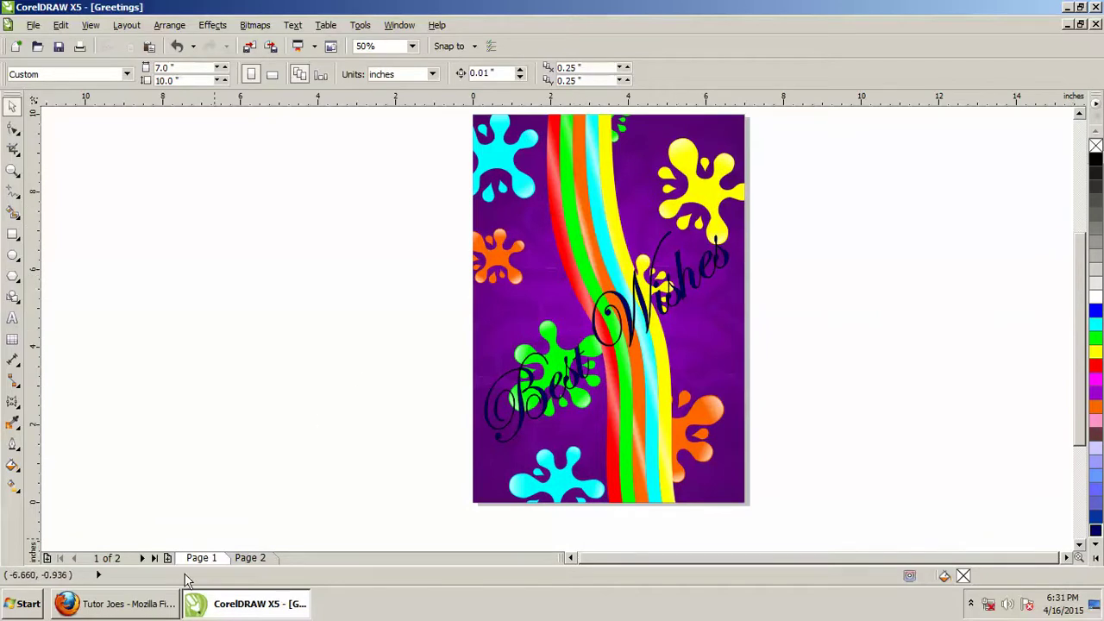
pyautogui.click(167, 609)
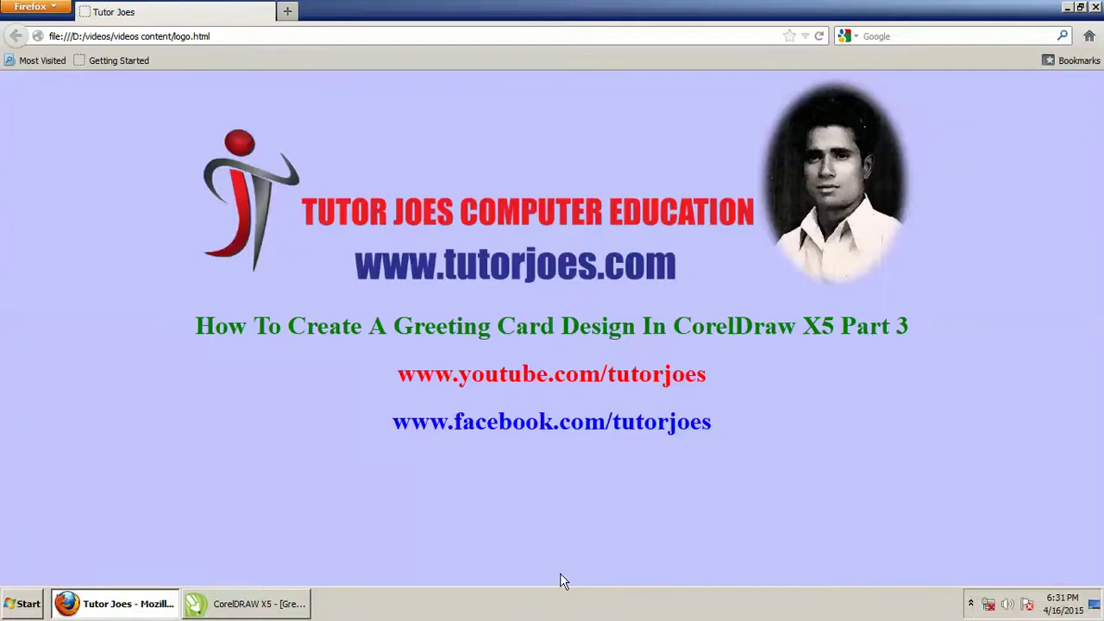